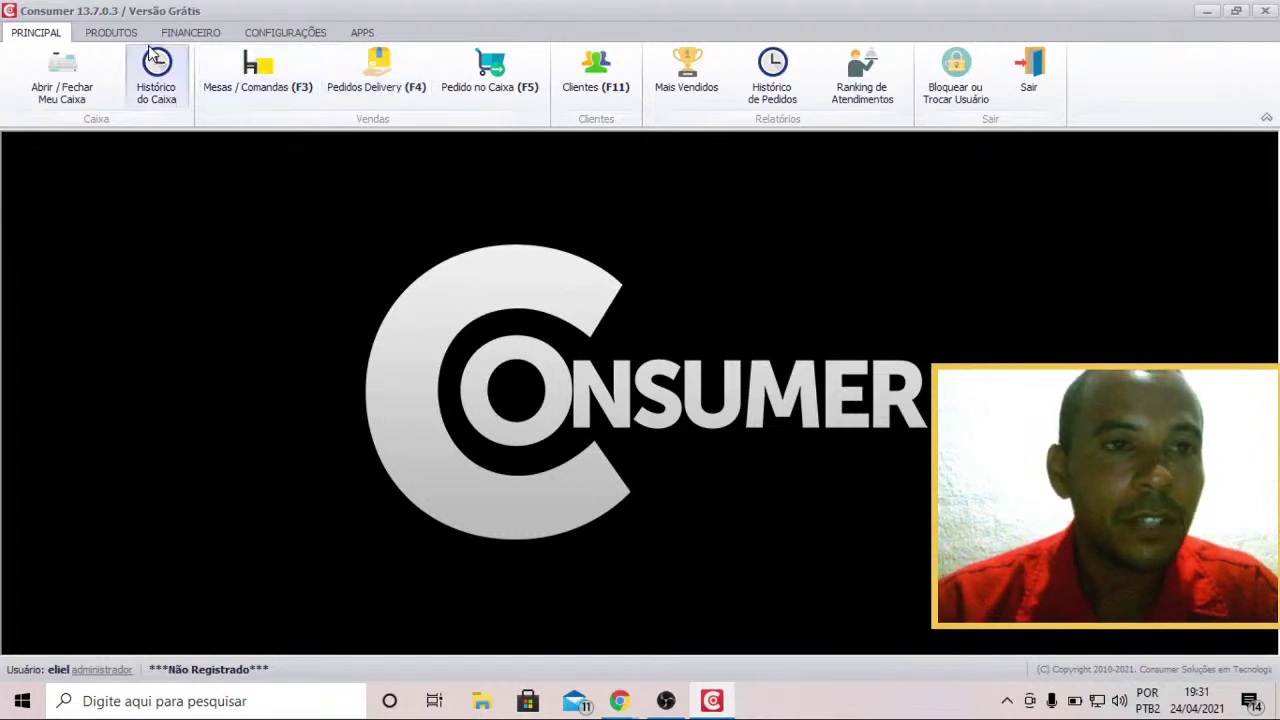
Open the Colaboradores list from the Configurações section.
click(300, 34)
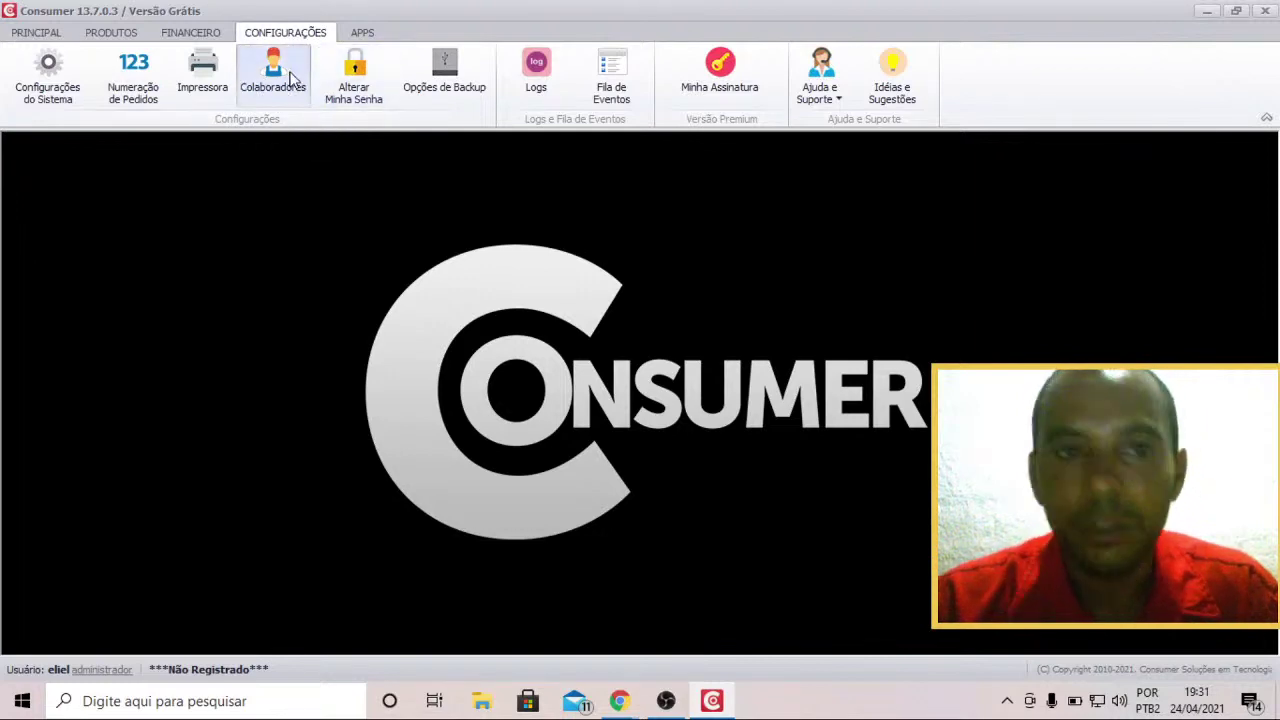
click(292, 78)
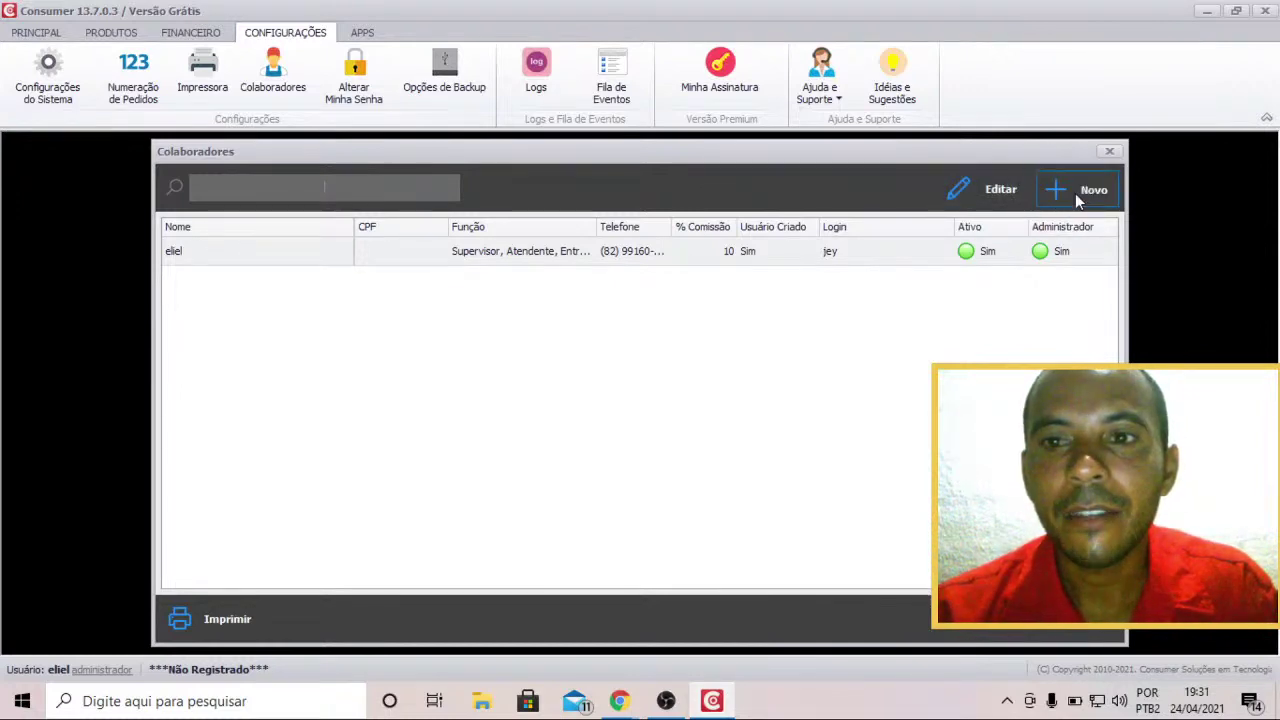
Start a new collaborator and enter a name, an e-mail address and a main phone number.
click(1075, 193)
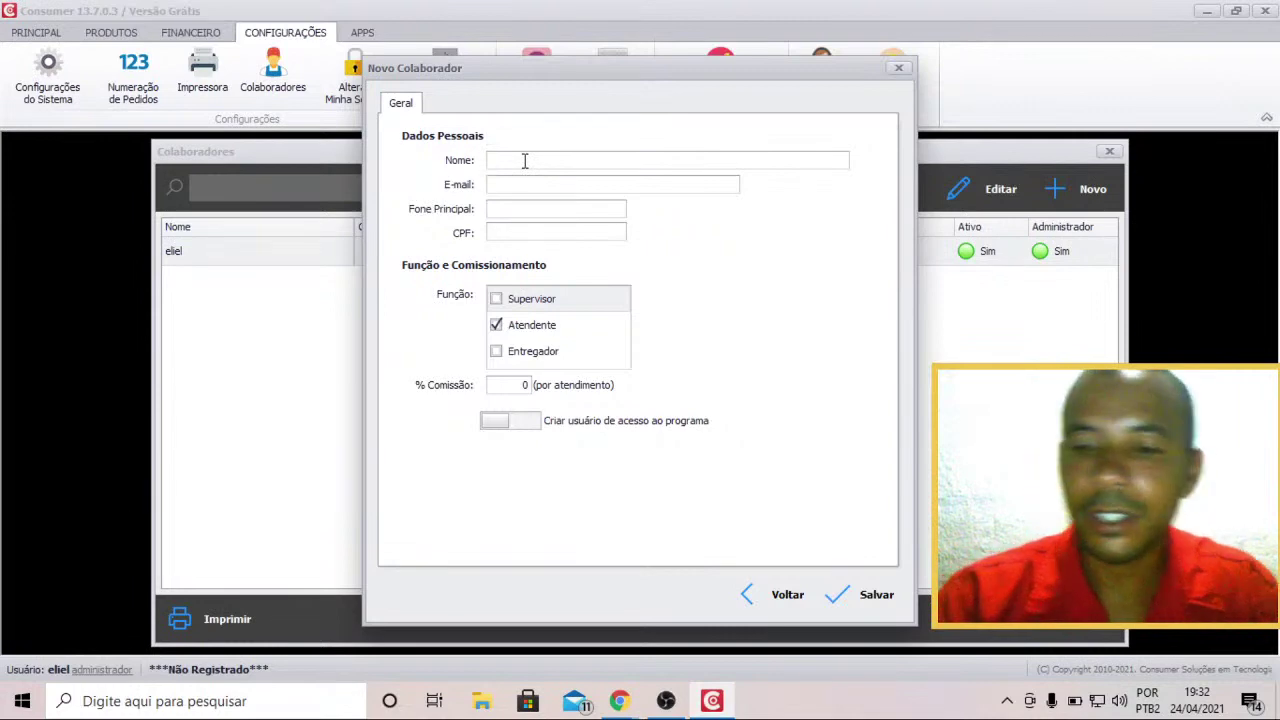
text(HFODHFOIDHFODHFFD)
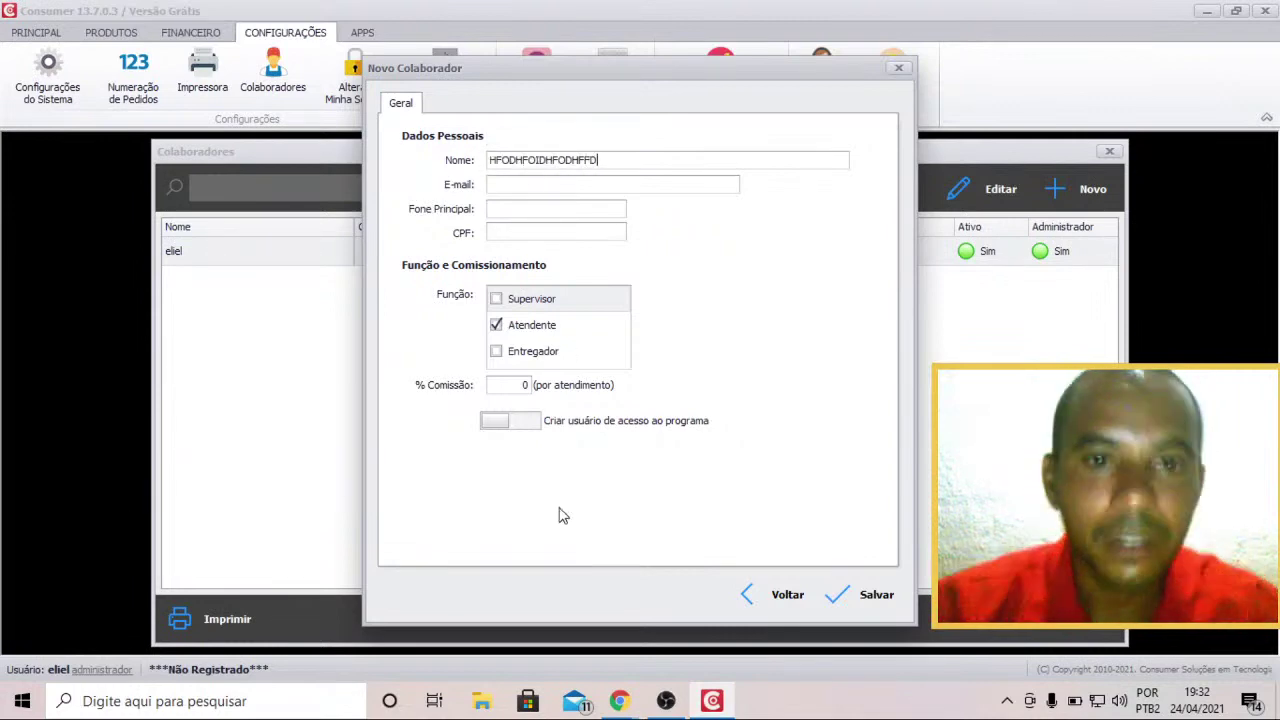
click(542, 185)
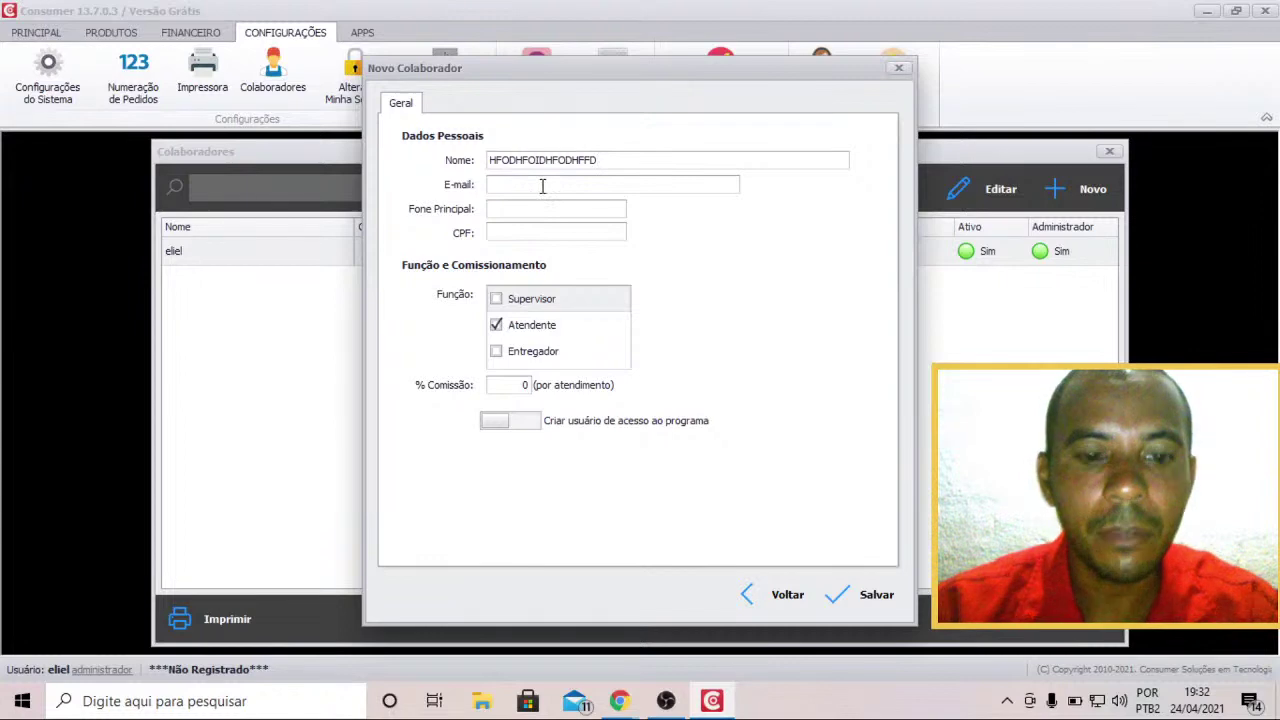
text(adjasdjasdjaslk)
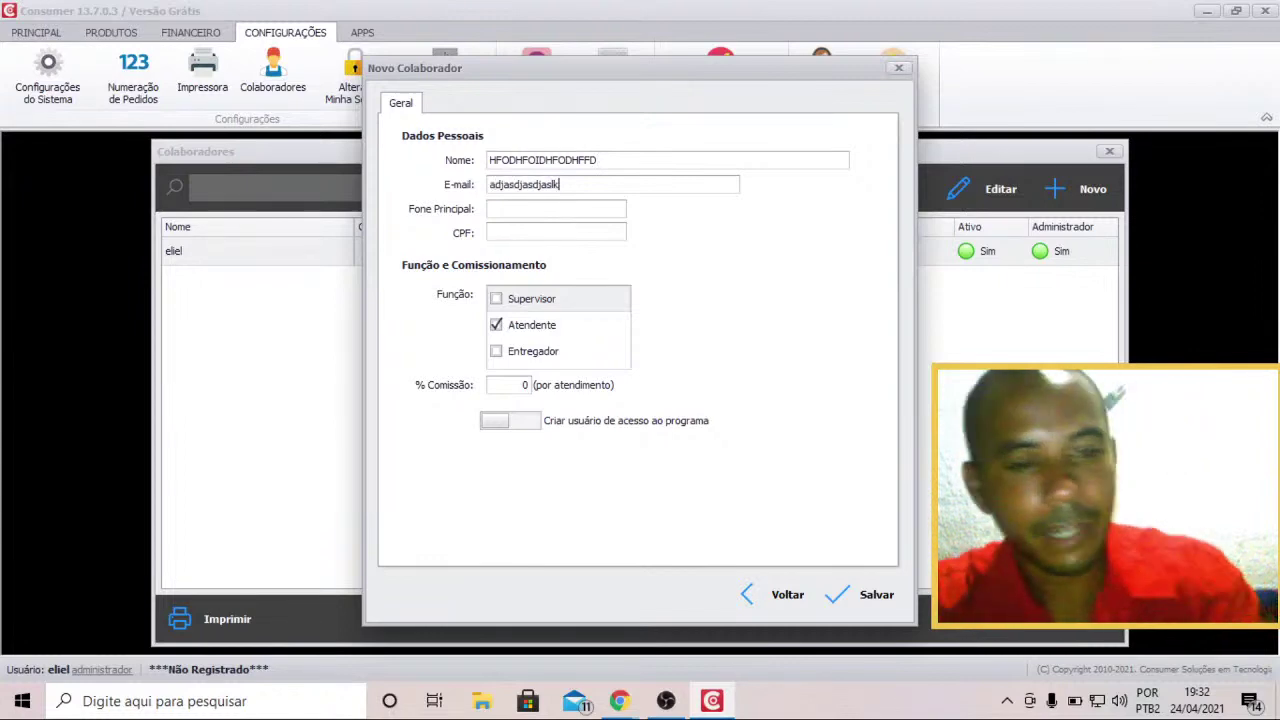
text(@hotmail)
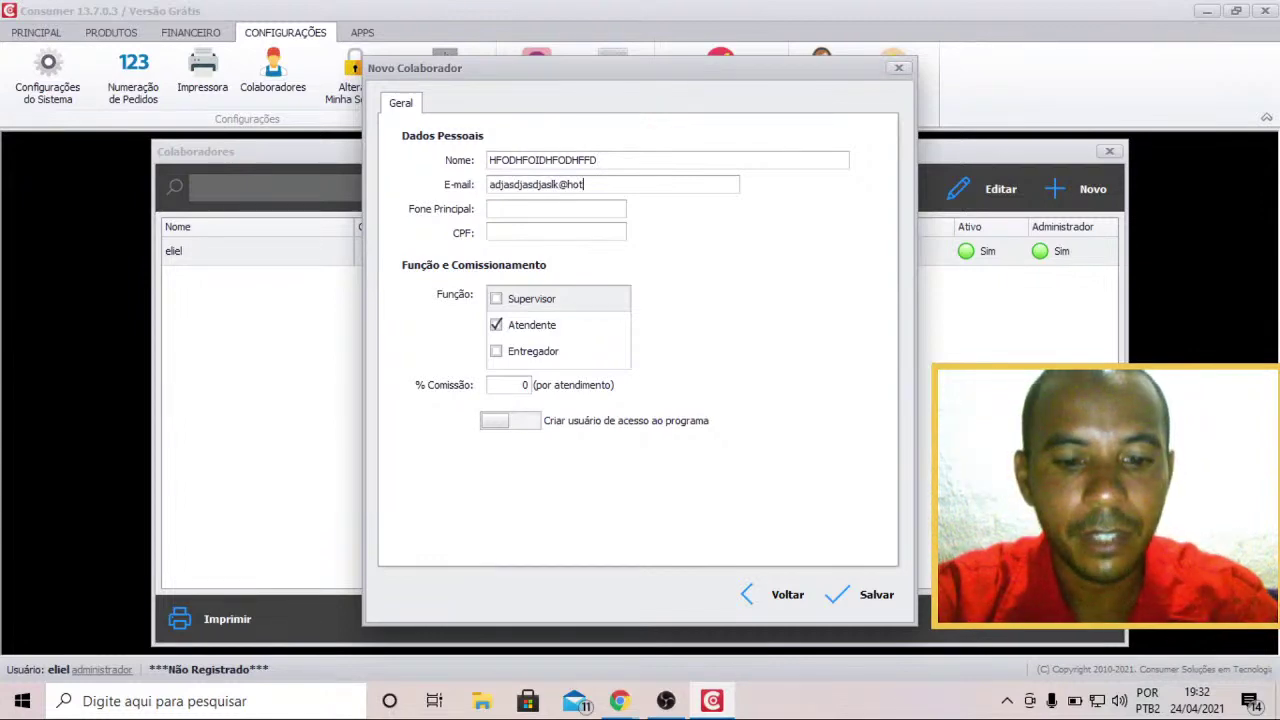
click(516, 209)
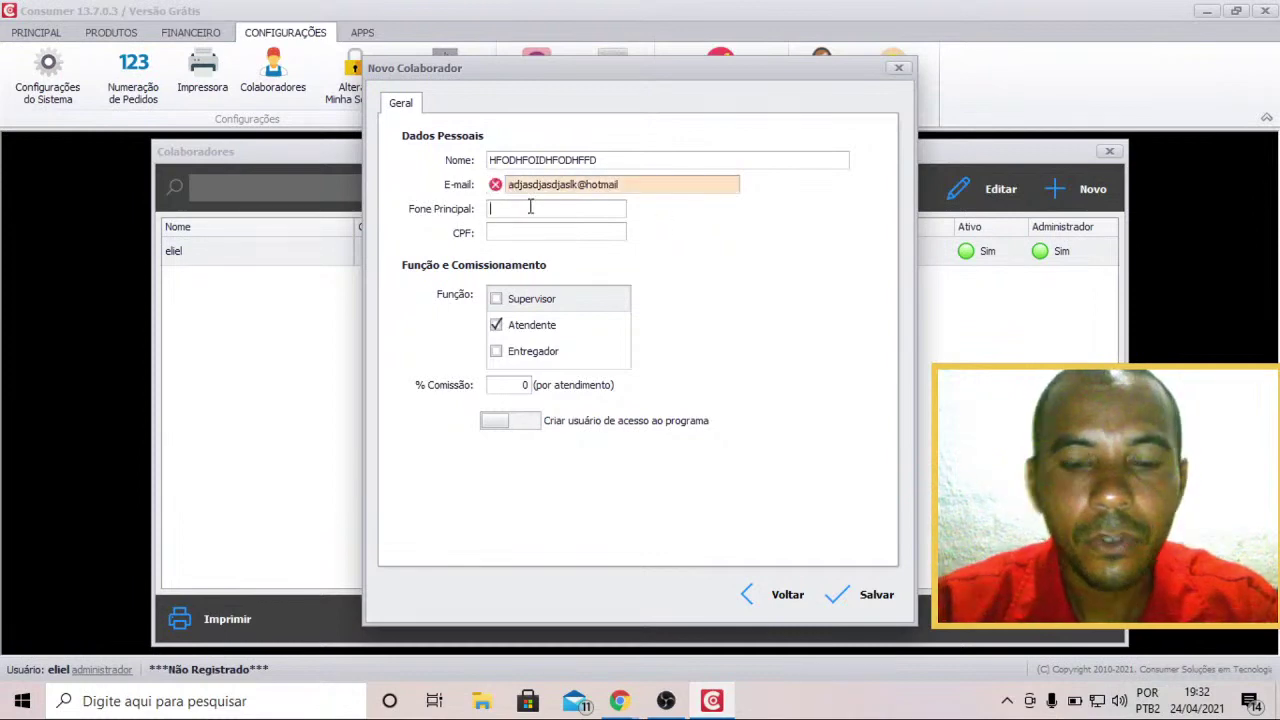
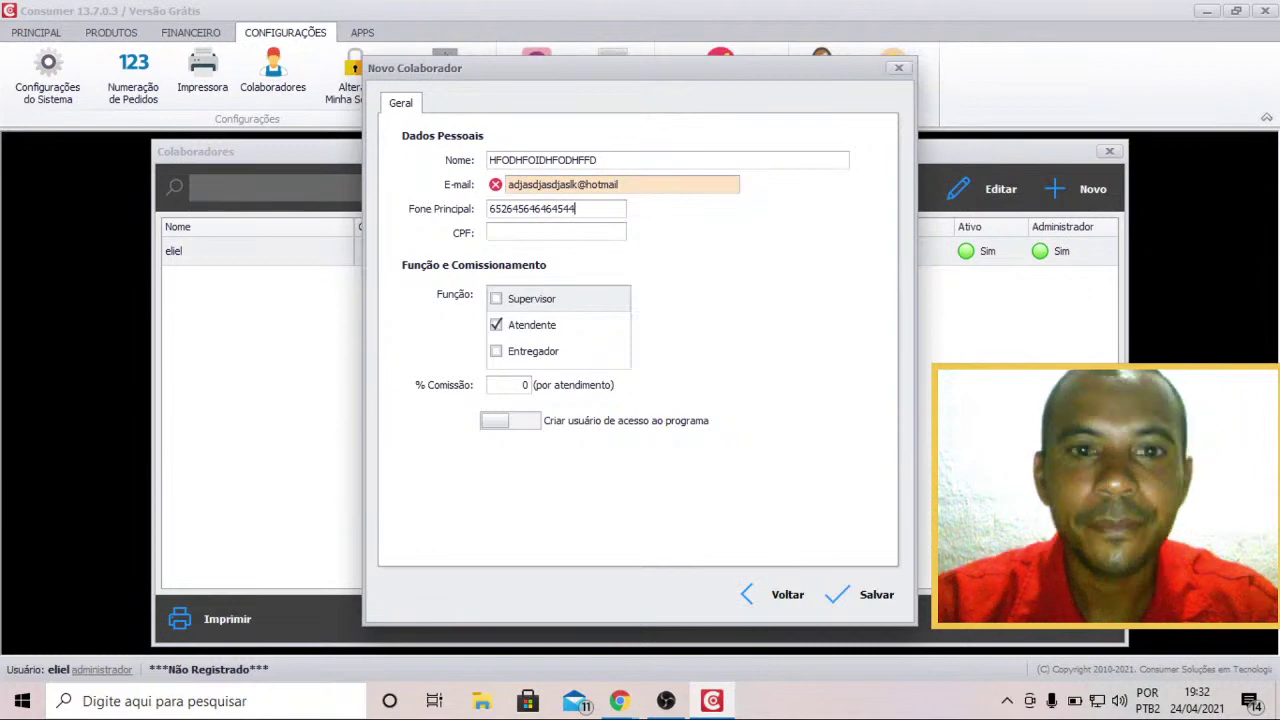
Enter a CPF number, try saving, then go back to correct the e-mail field.
click(533, 233)
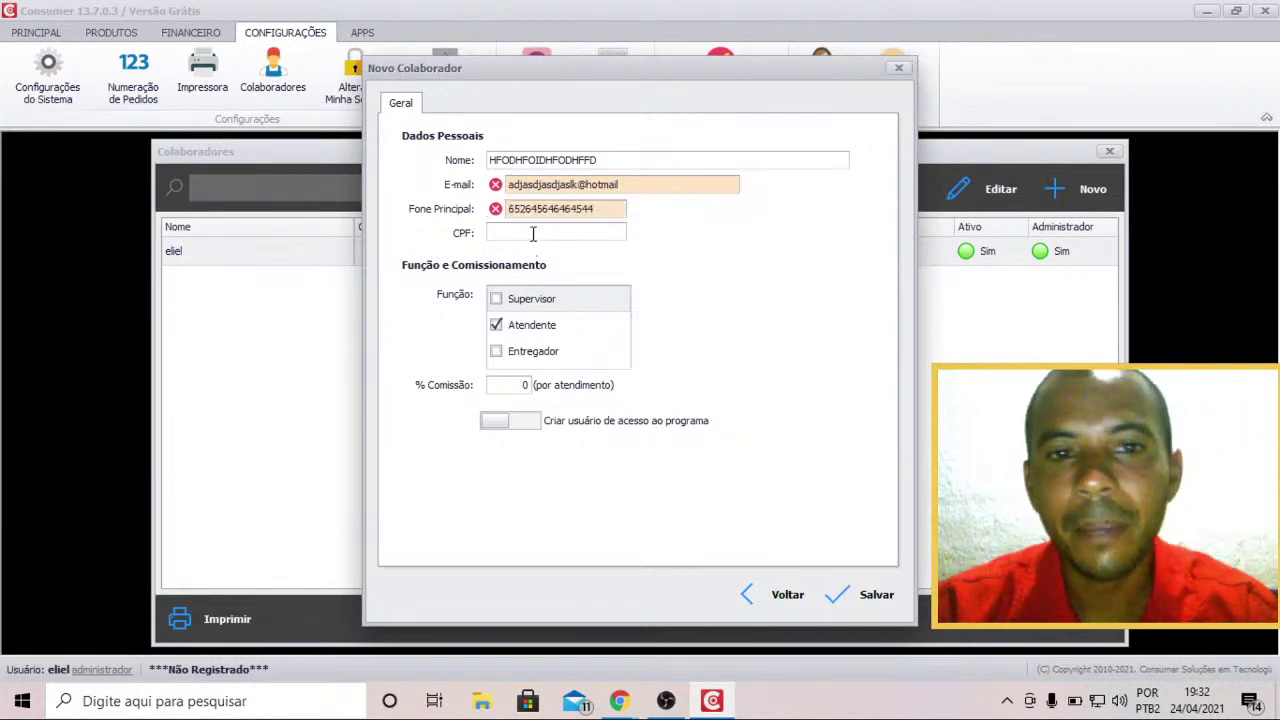
text(15615648168111)
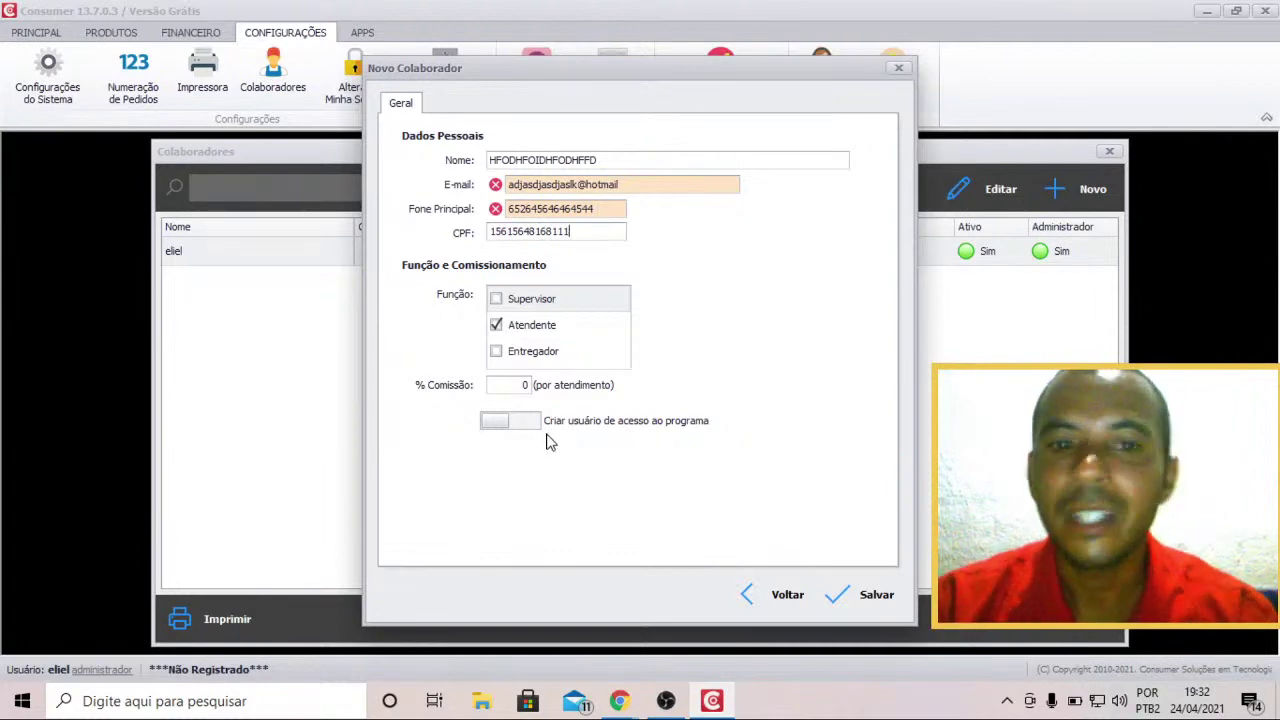
click(866, 598)
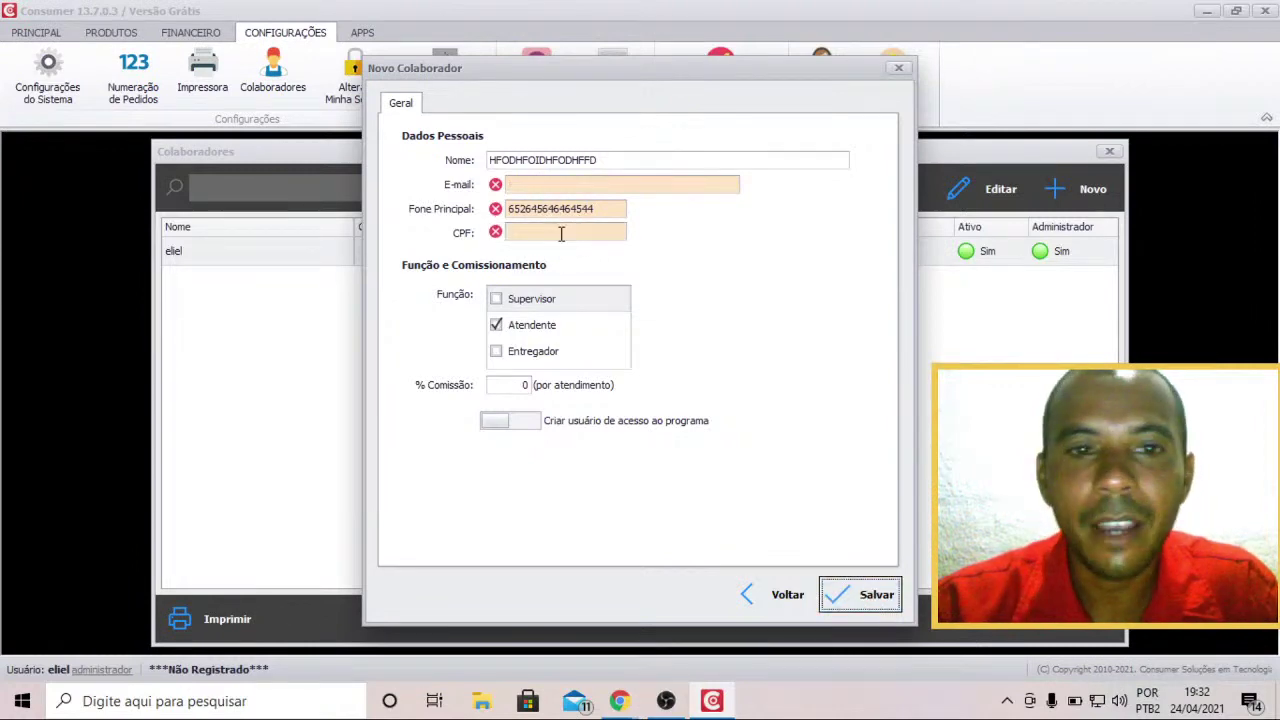
click(510, 184)
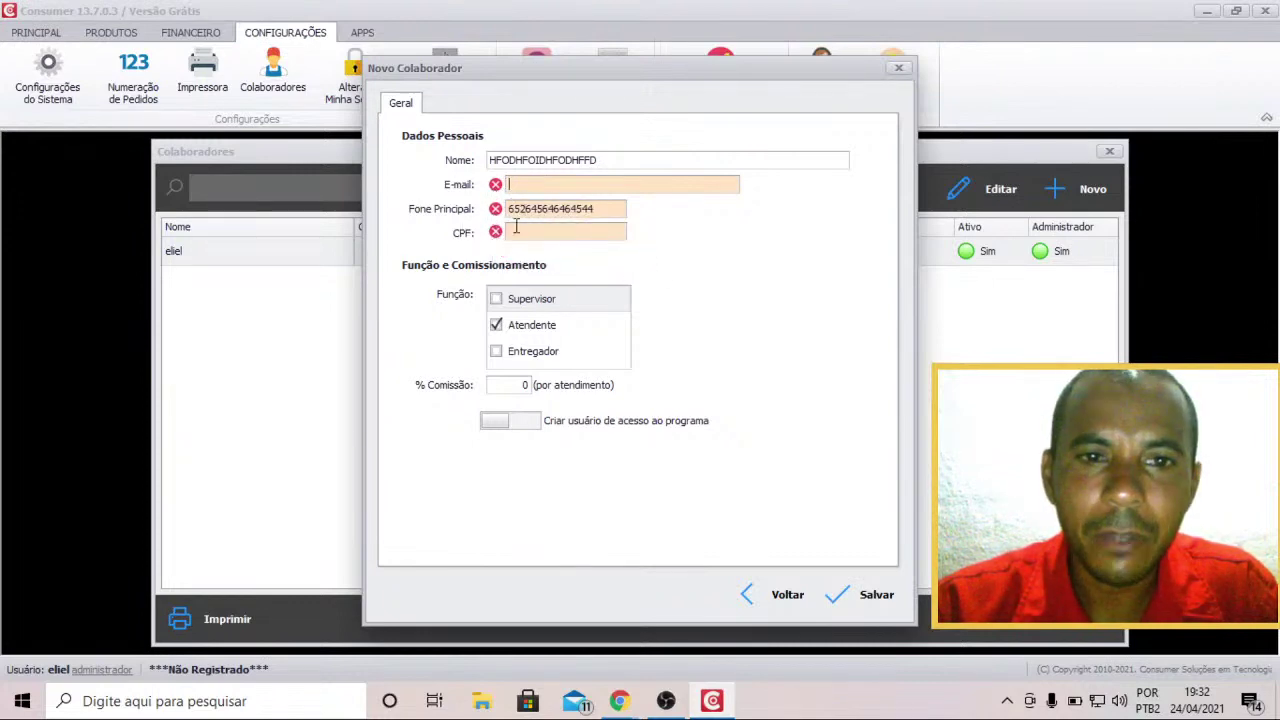
Turn on program-login creation, then discard the Novo Colaborador form without saving.
click(526, 421)
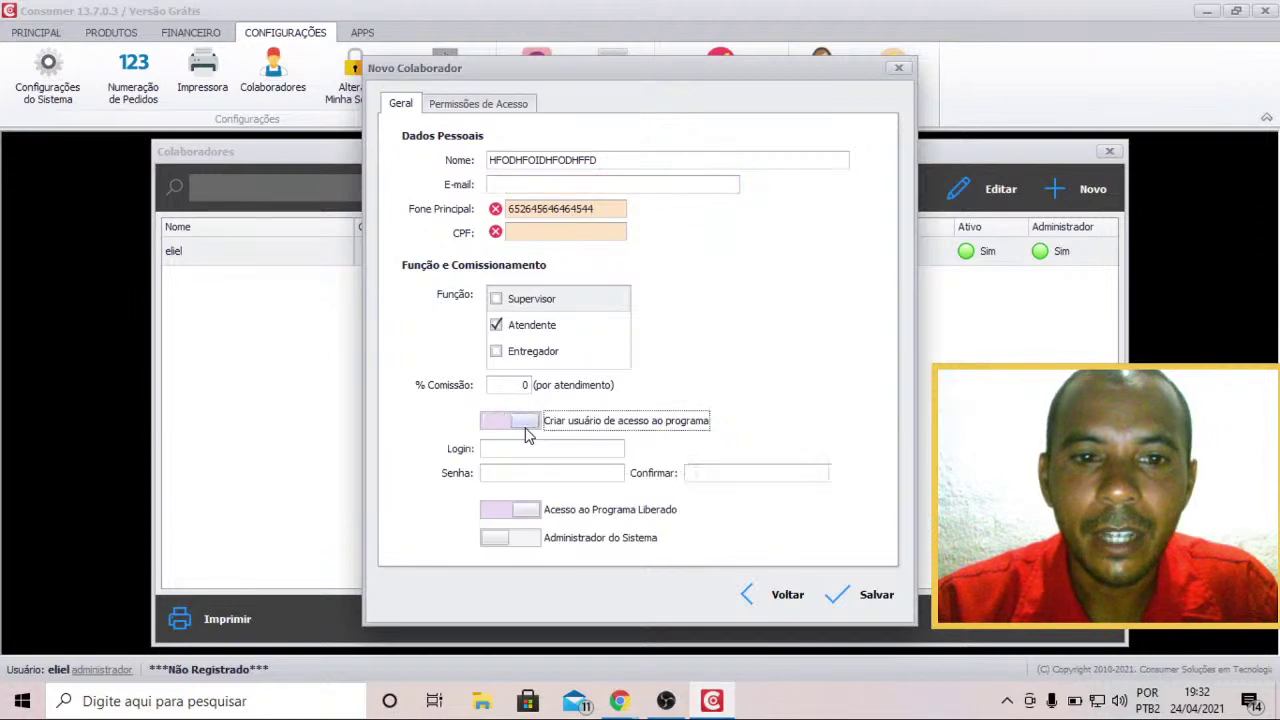
click(558, 448)
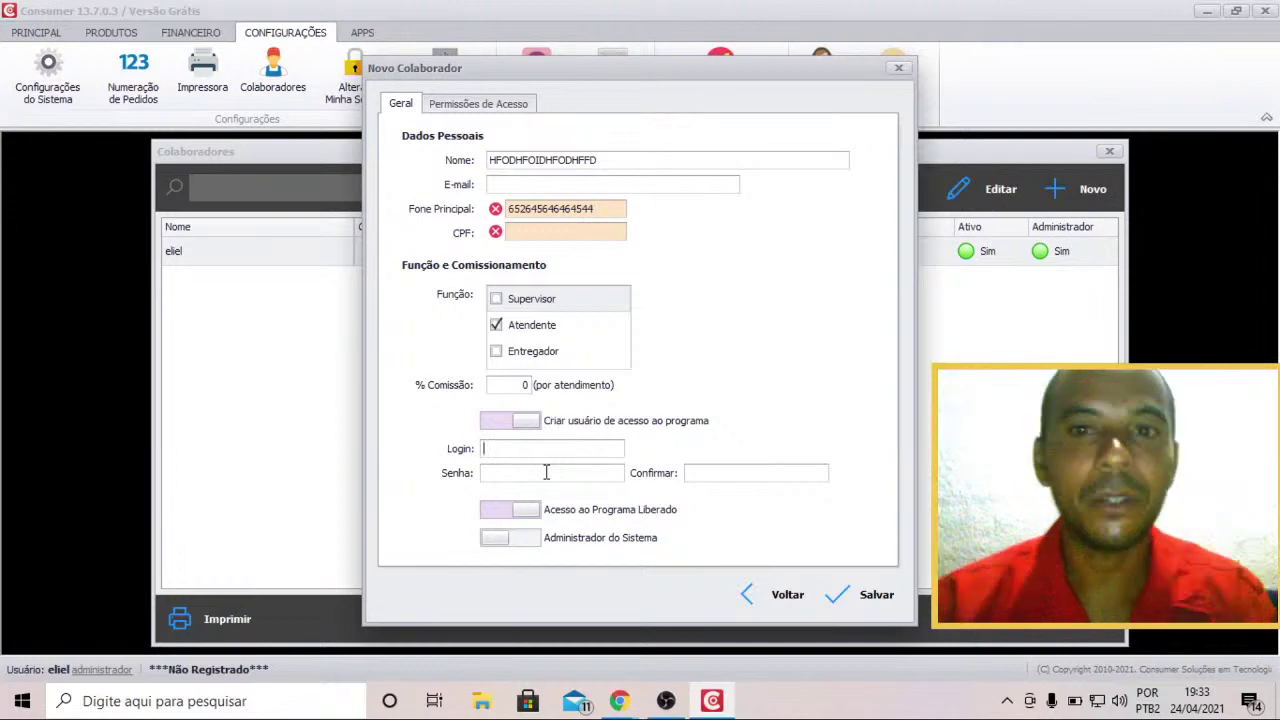
click(897, 70)
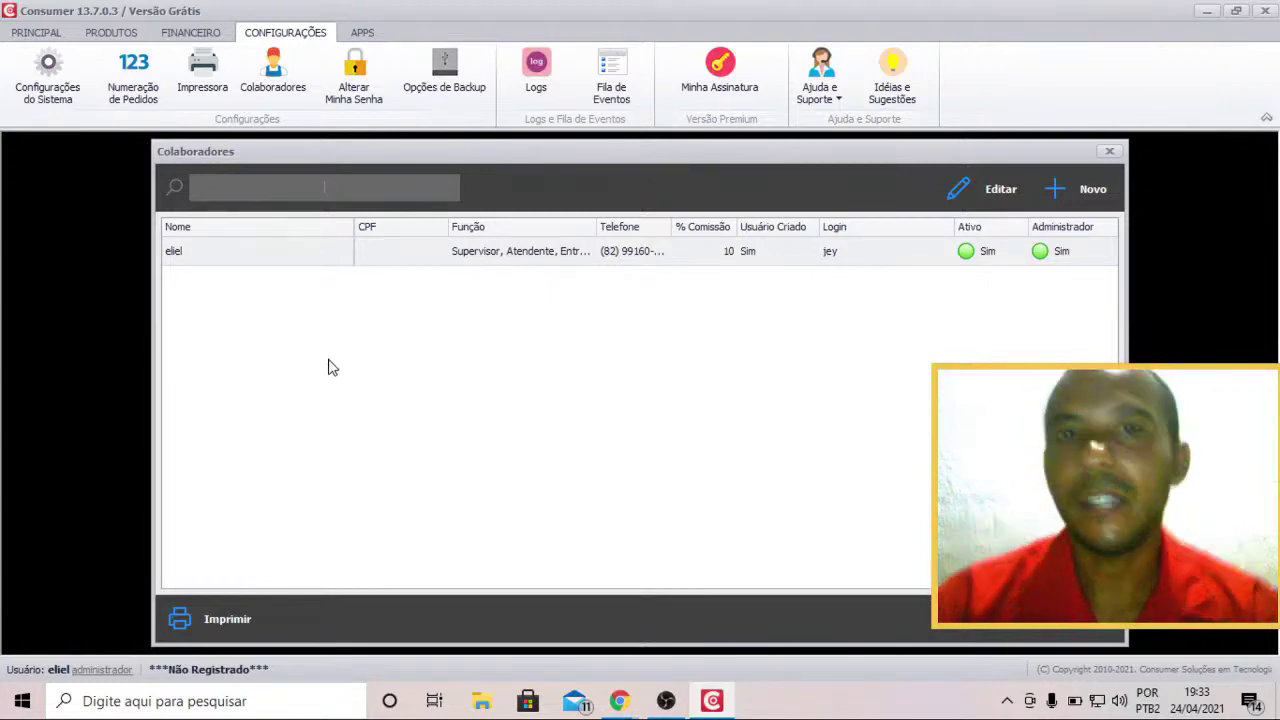
Close the collaborators list and bring up the Caixa window from the Principal section.
click(1114, 151)
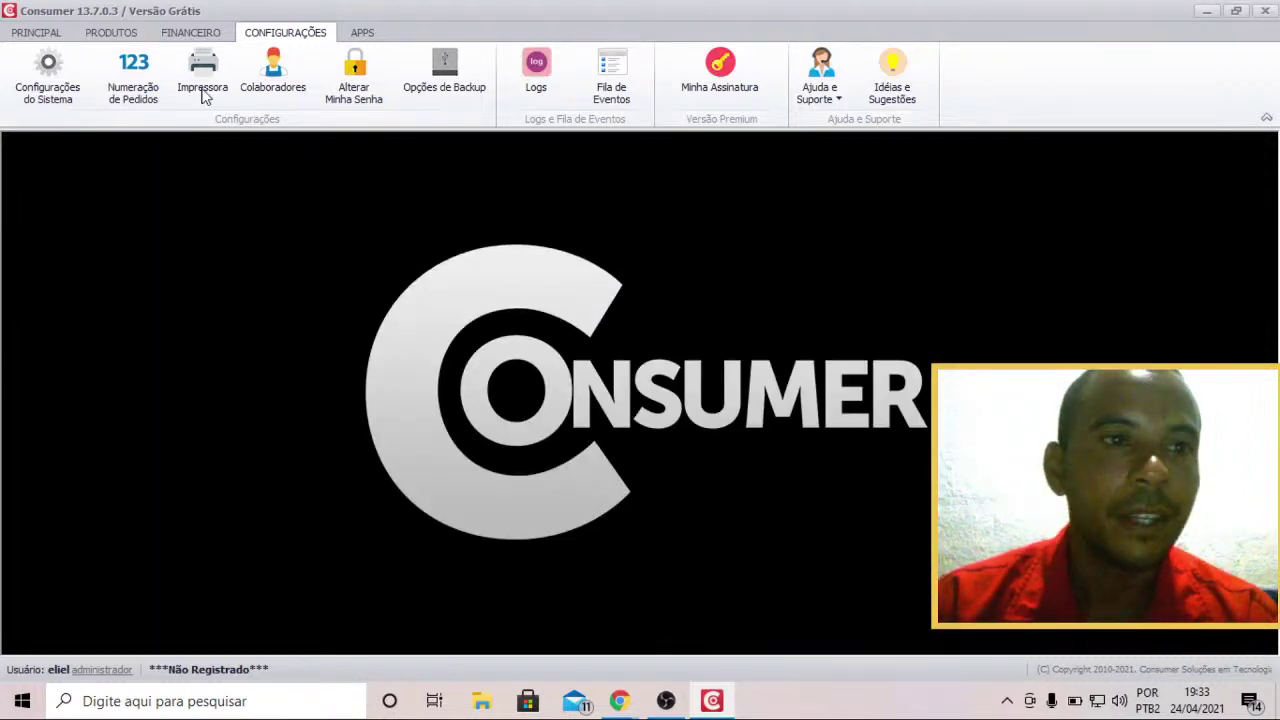
click(56, 34)
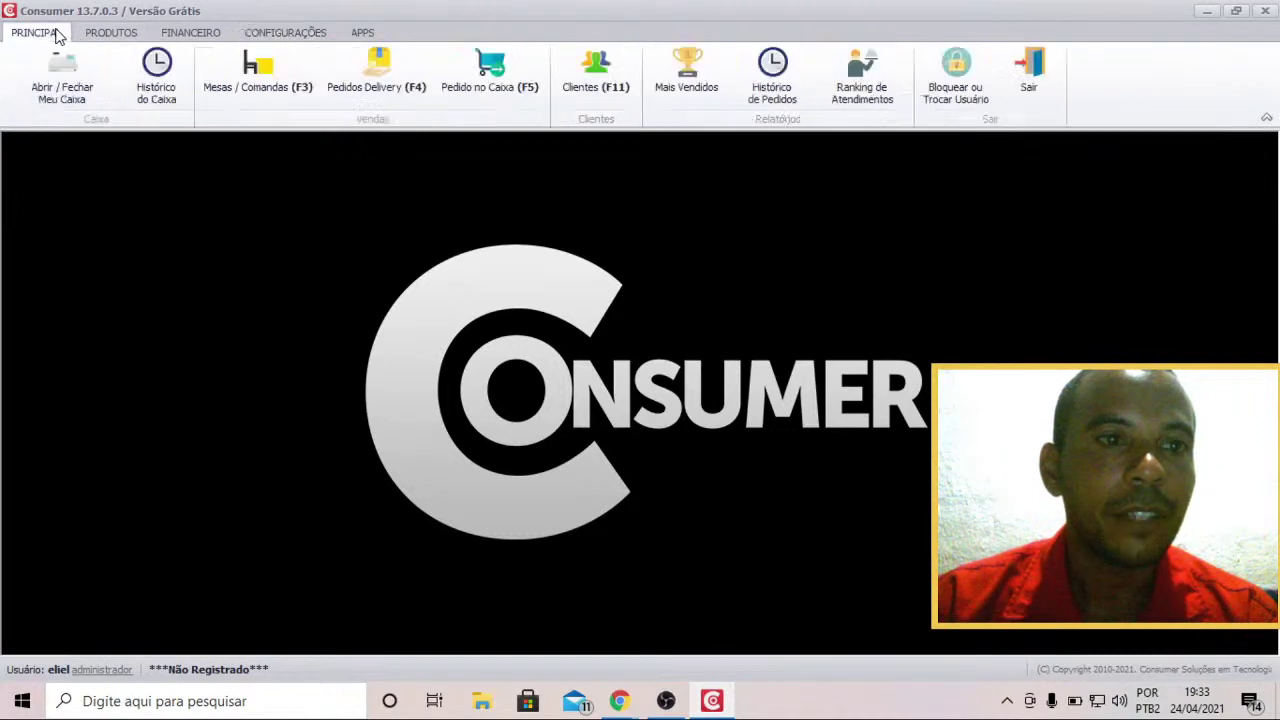
click(73, 102)
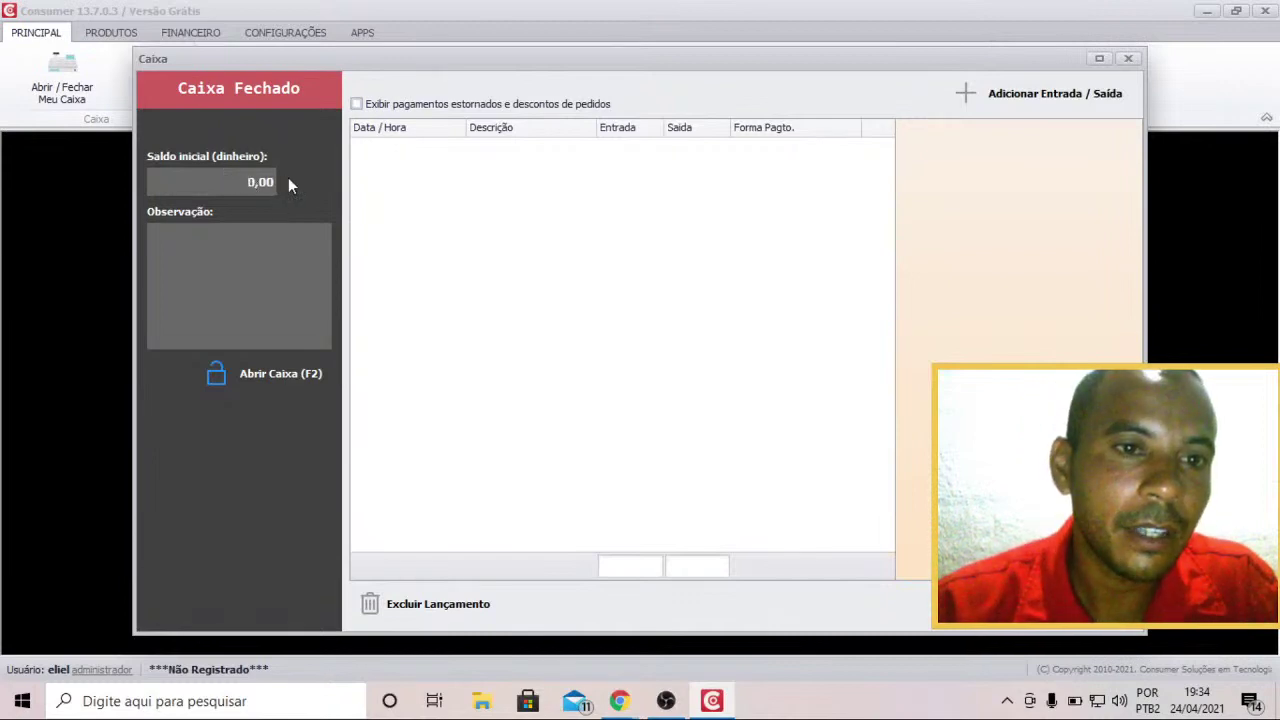
Open the till with a 100 starting balance and the note 'bhgygyg'.
text(100)
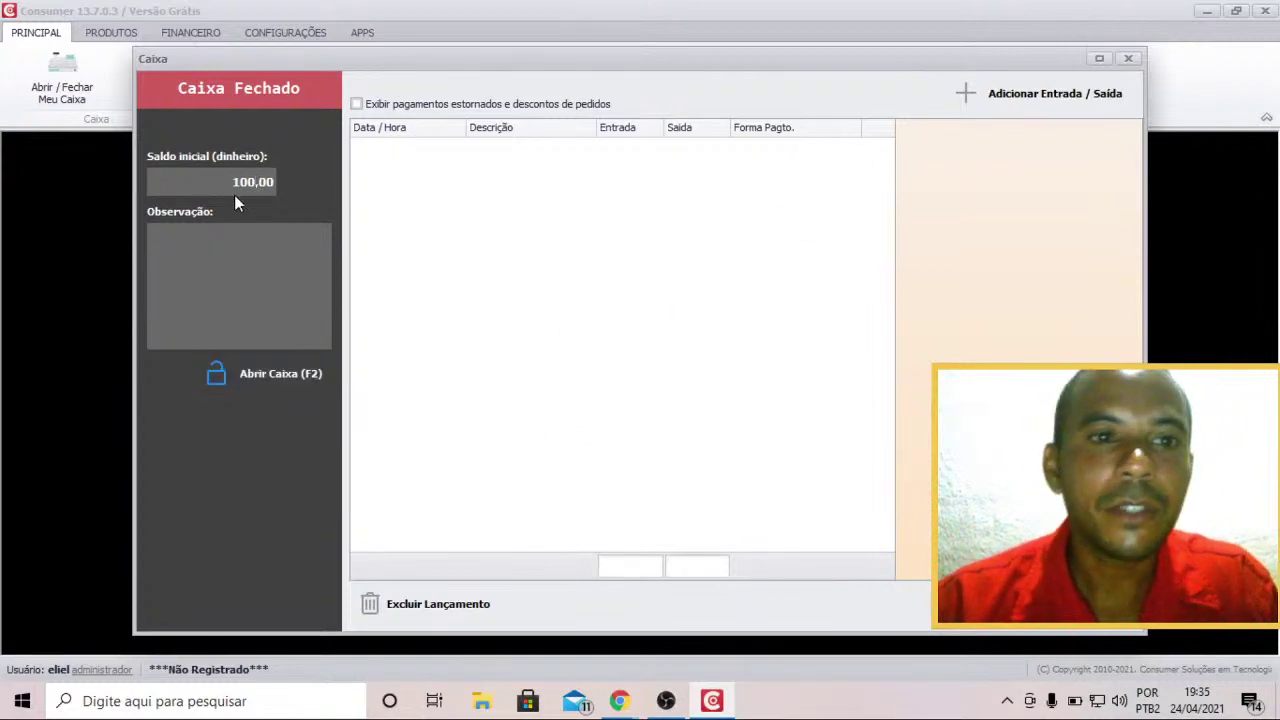
click(262, 262)
text(bhgygyg)
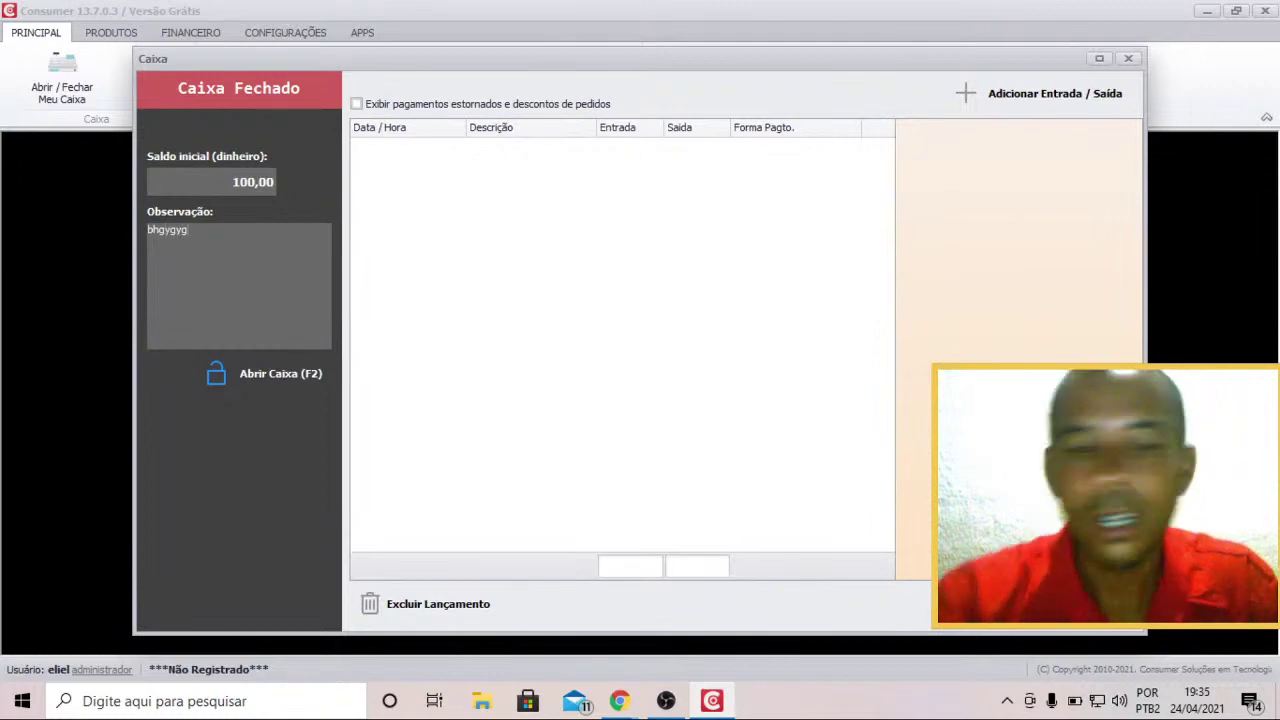
key(F2)
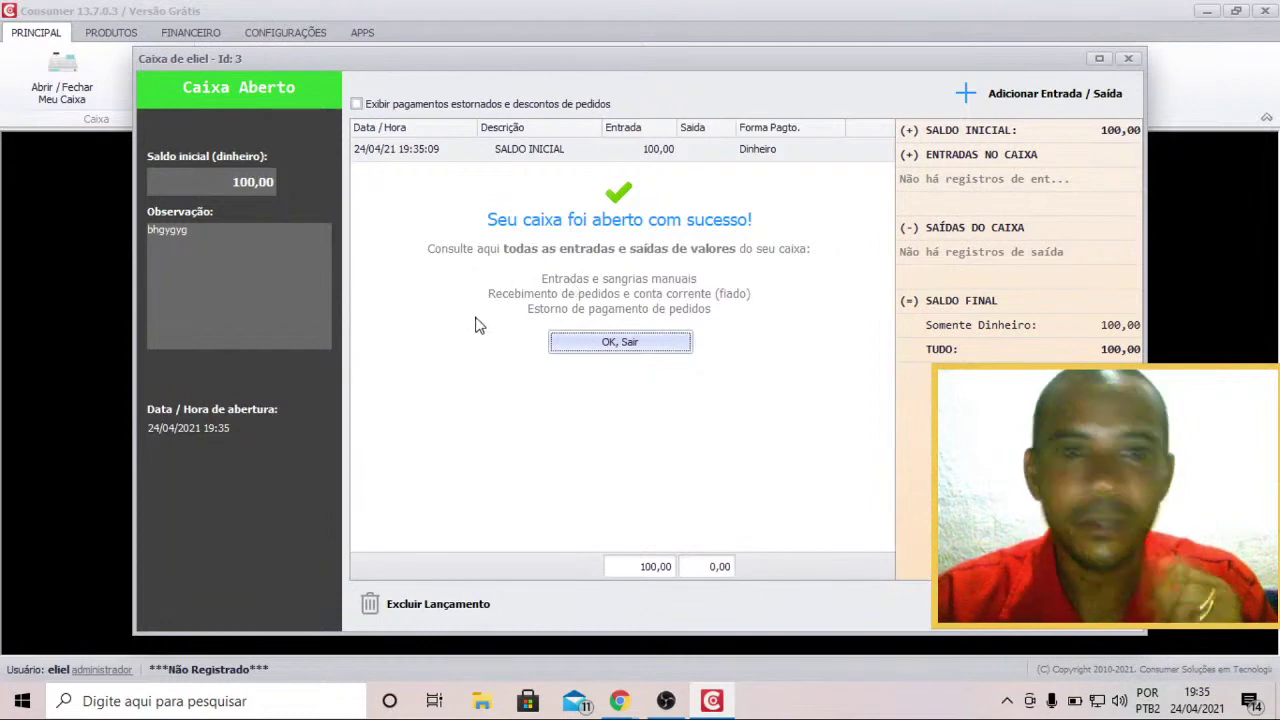
Acknowledge the till-opened message and close the Caixa window.
click(628, 345)
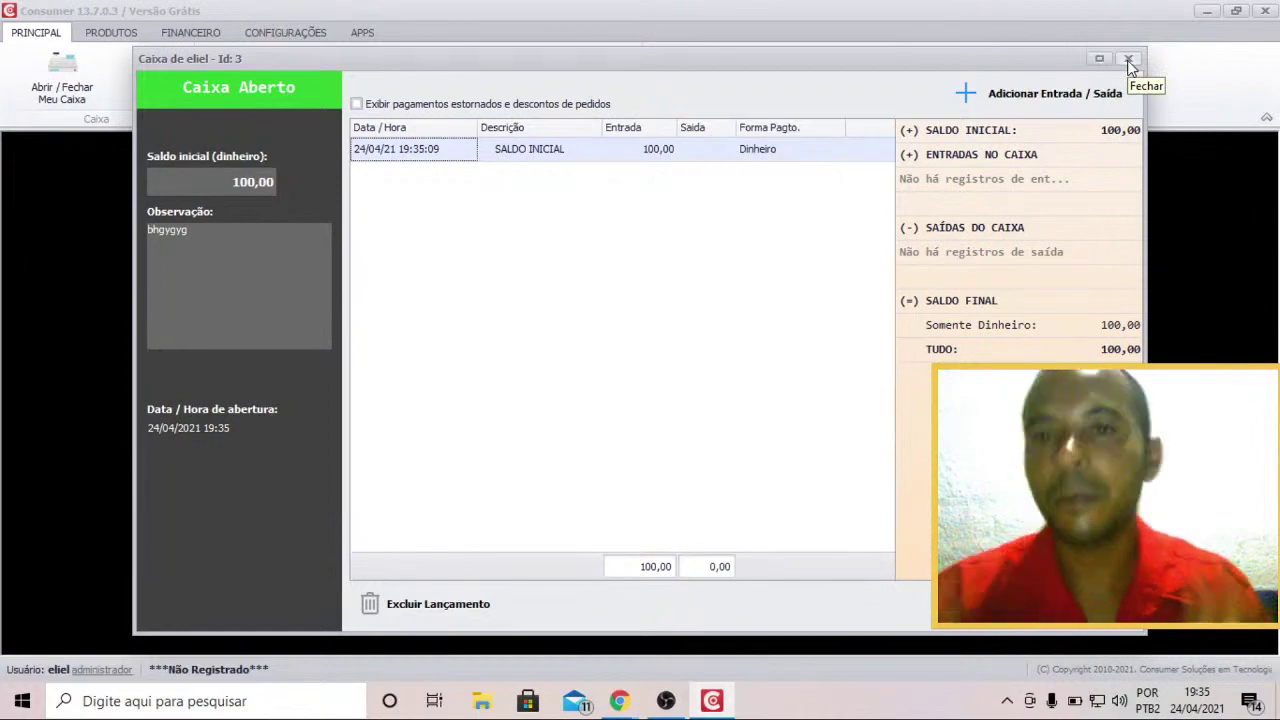
click(1129, 60)
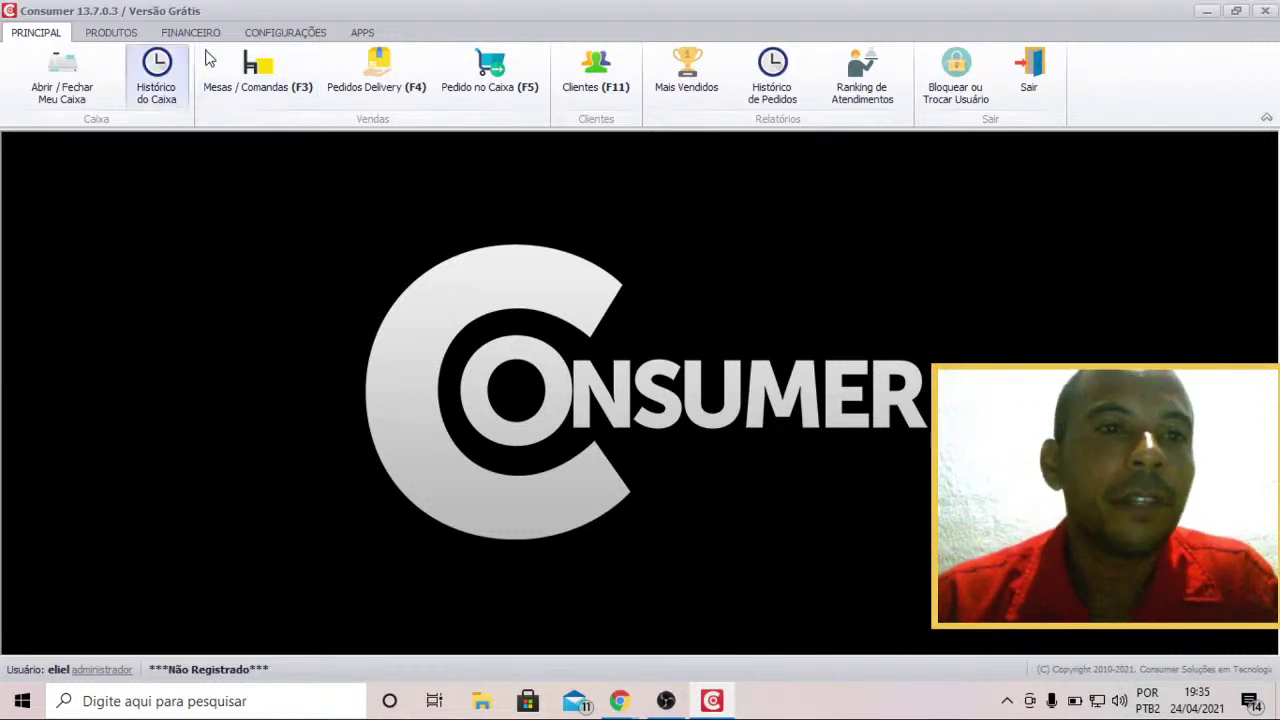
Go to the Produtos list and start a blank new product record.
click(288, 35)
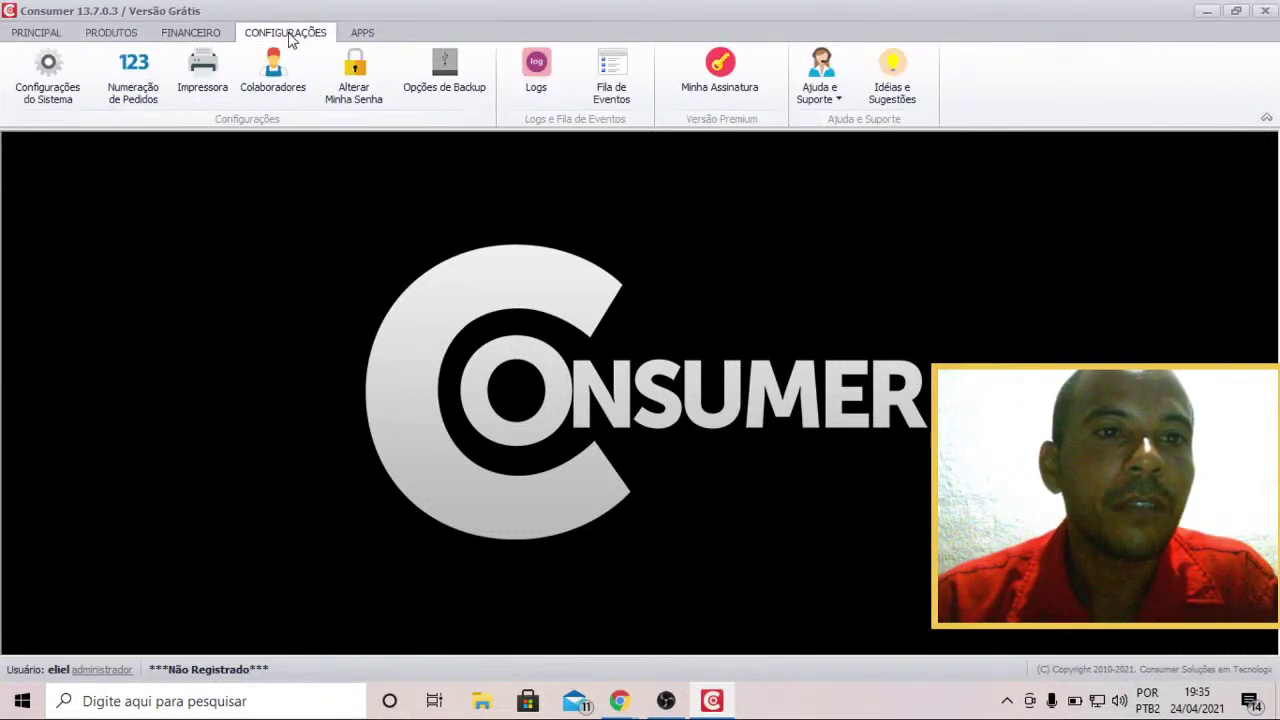
click(112, 33)
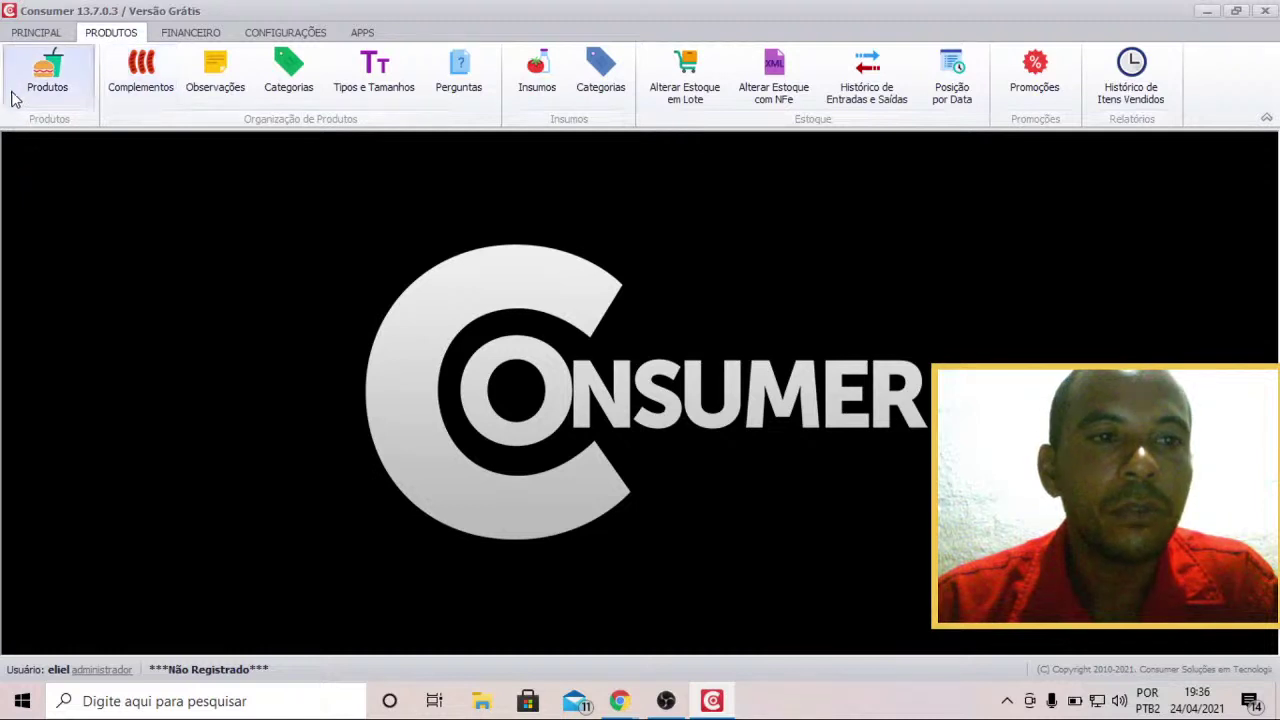
click(47, 90)
click(47, 93)
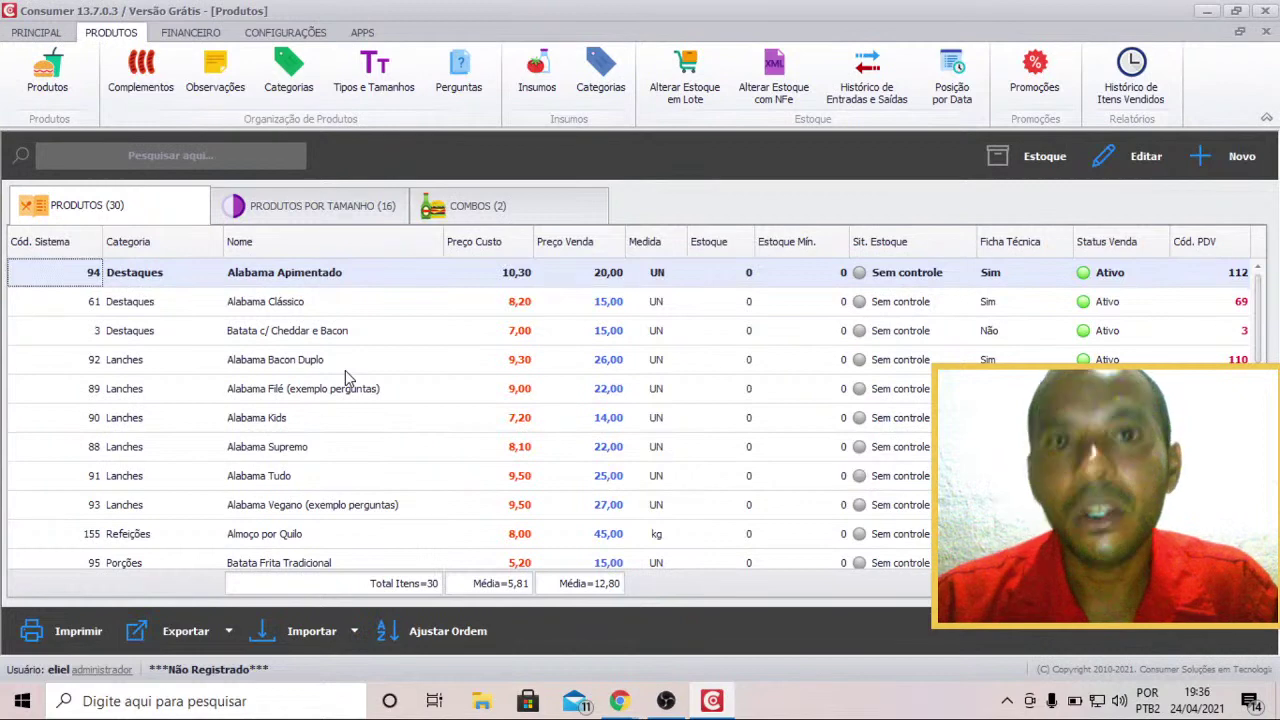
click(1234, 160)
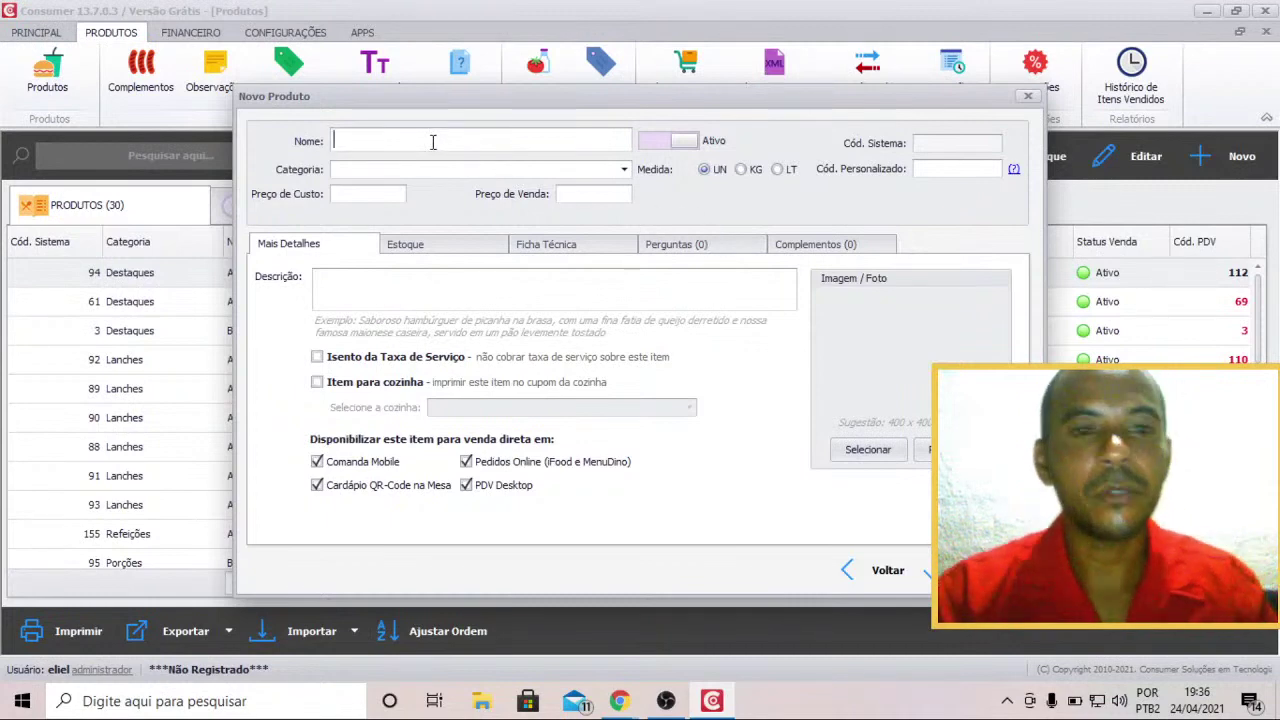
Enter the product name biscoito and set its category to Lanches instead of Refeições.
text(bis)
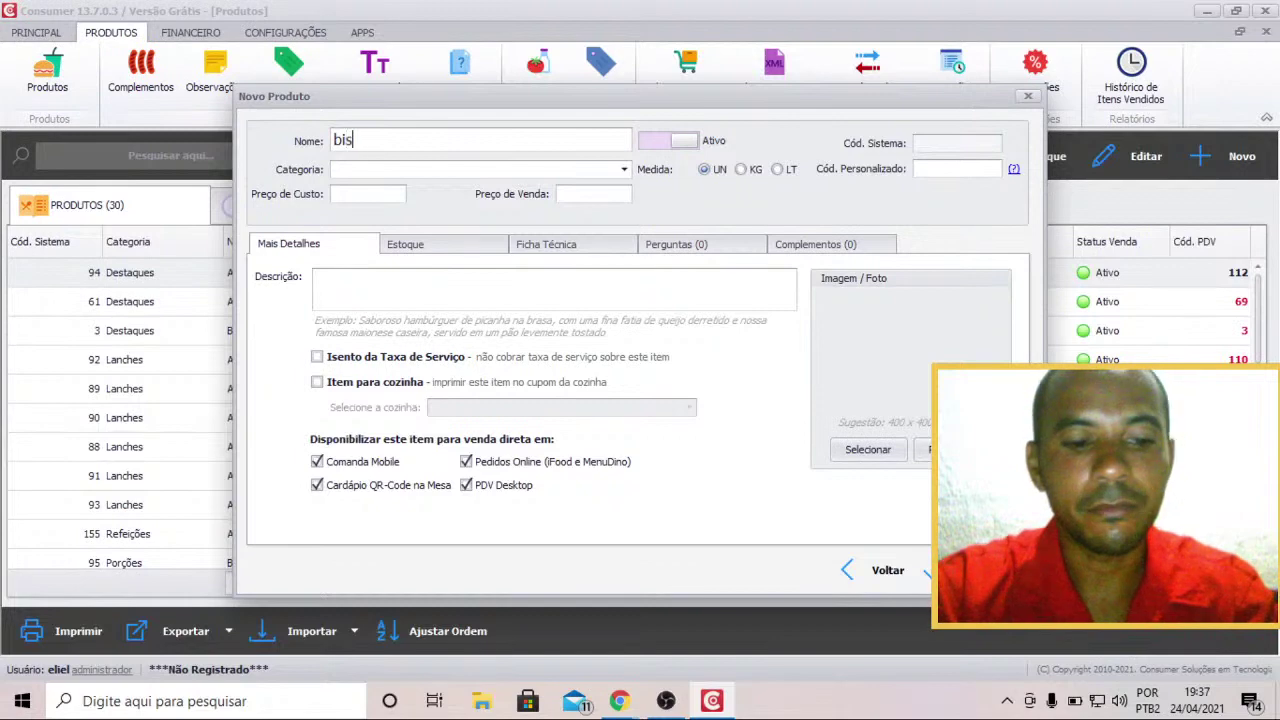
text(coiyt)
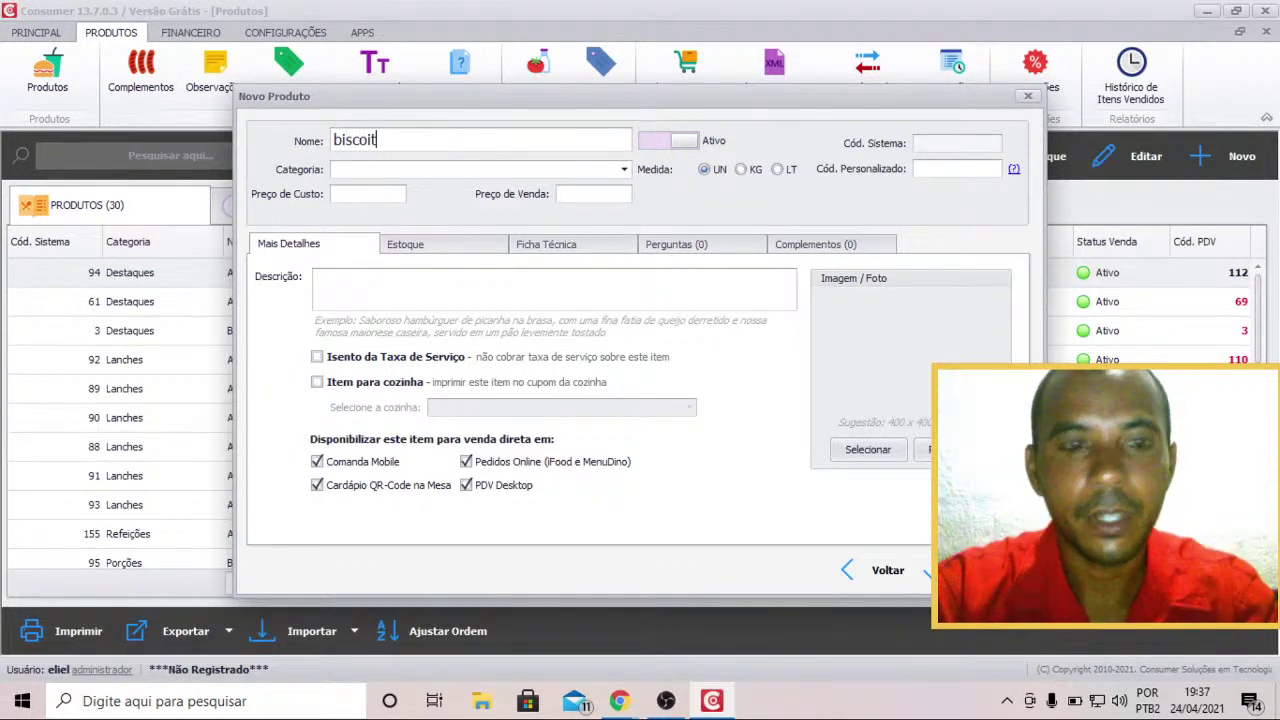
click(428, 172)
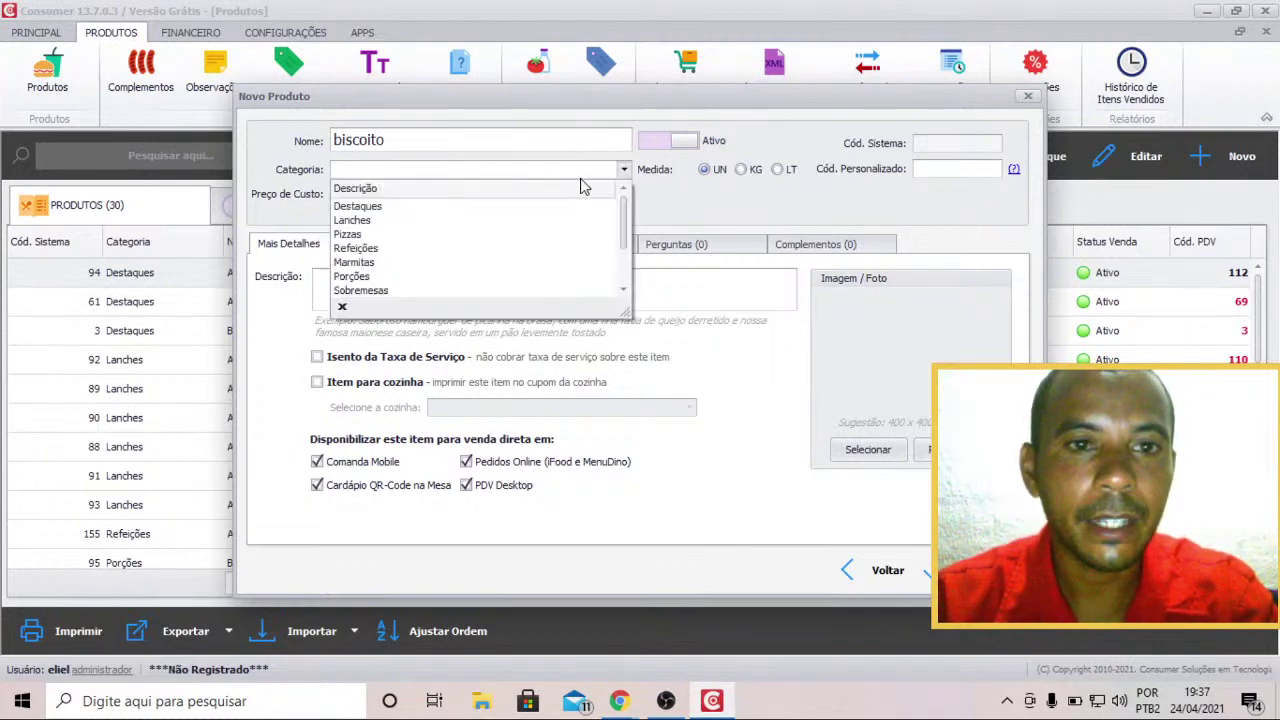
click(423, 252)
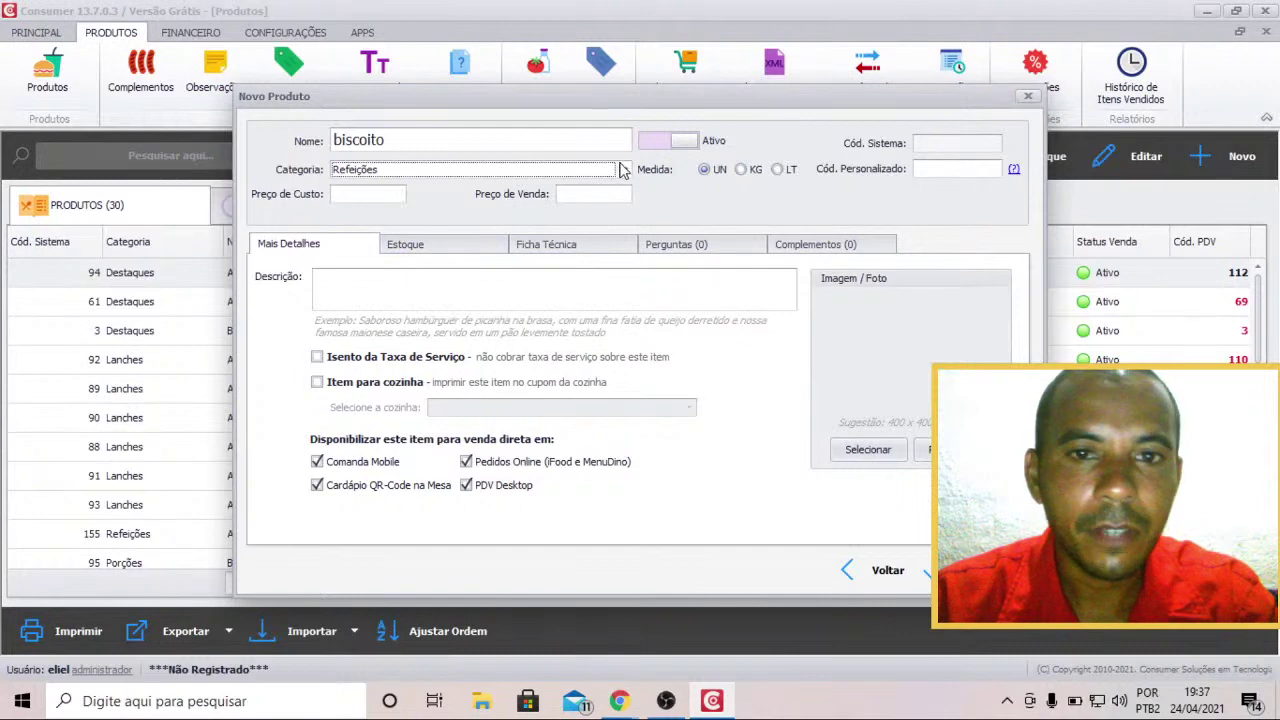
click(620, 170)
scroll(478, 275, down, 2)
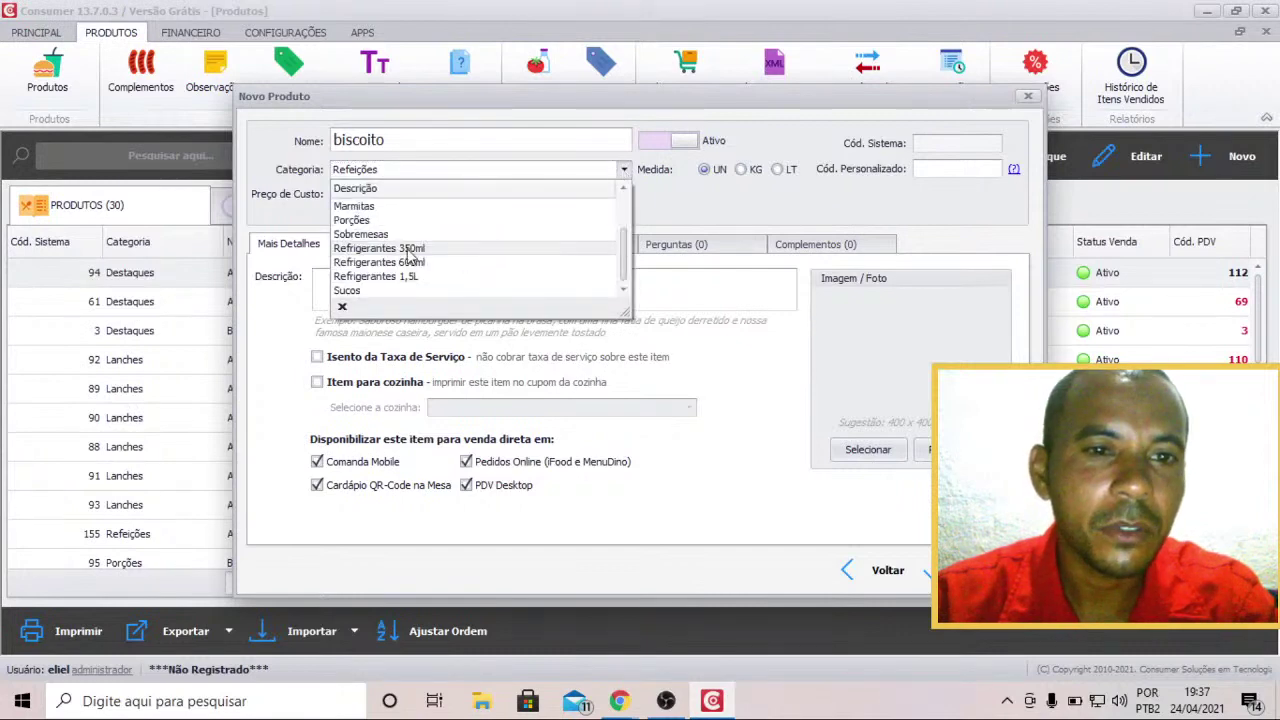
scroll(400, 282, up, 2)
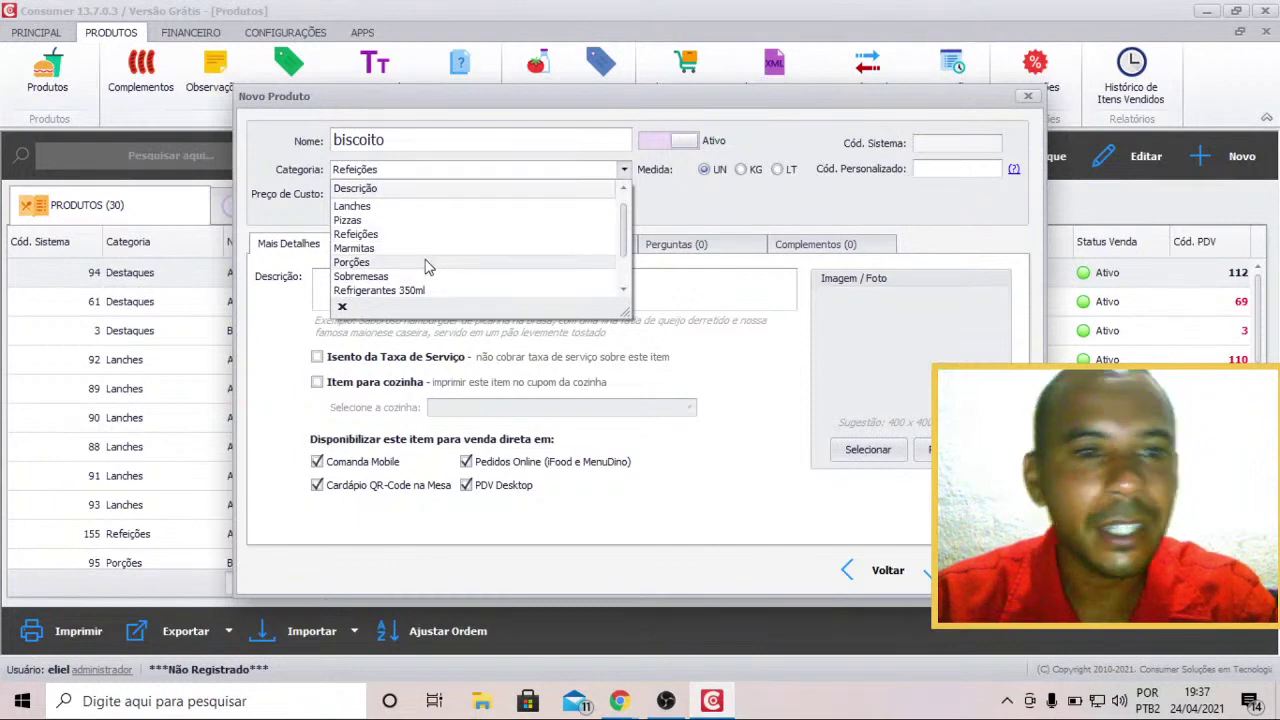
click(422, 238)
click(620, 170)
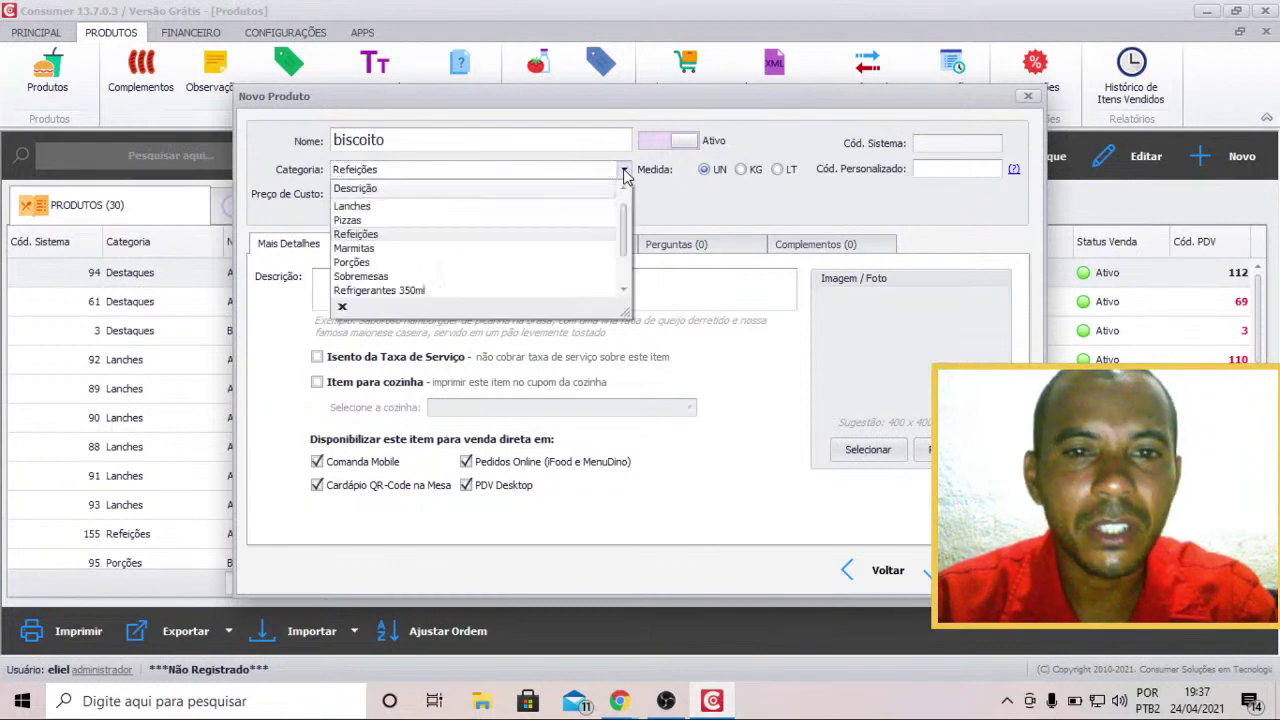
click(465, 210)
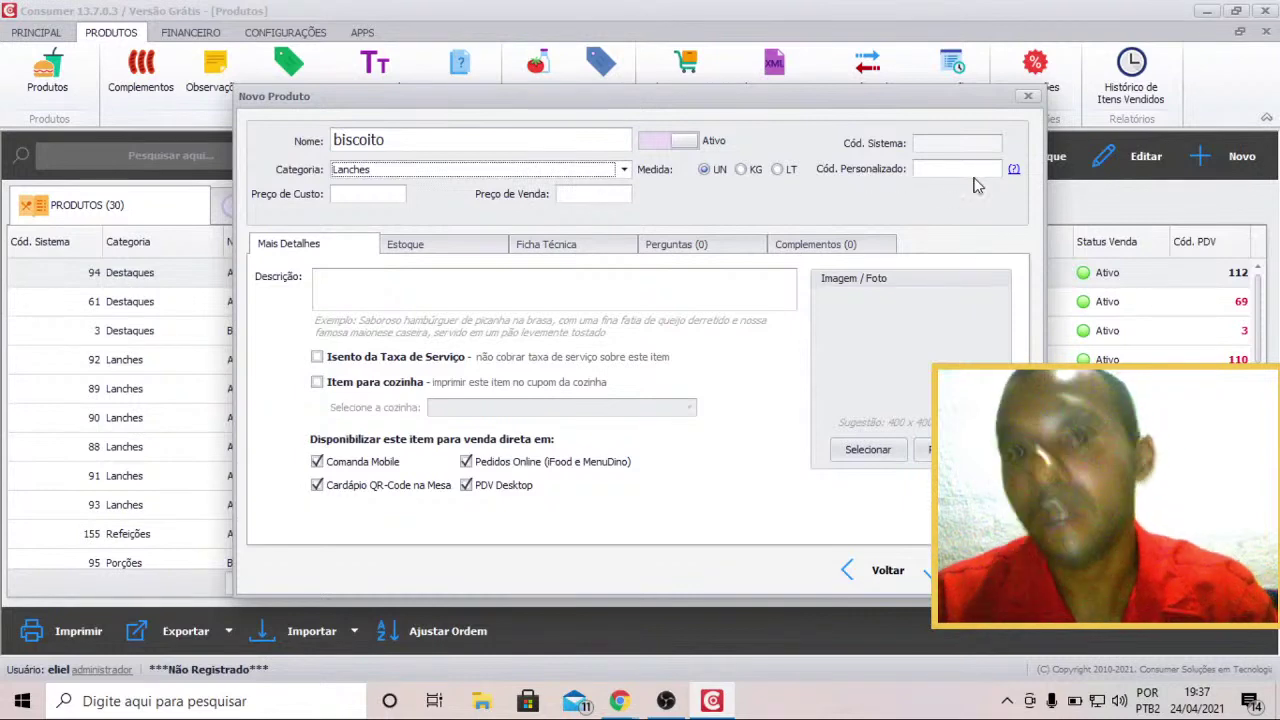
Check the custom code field and stock settings, then move into Preço de Custo.
click(976, 169)
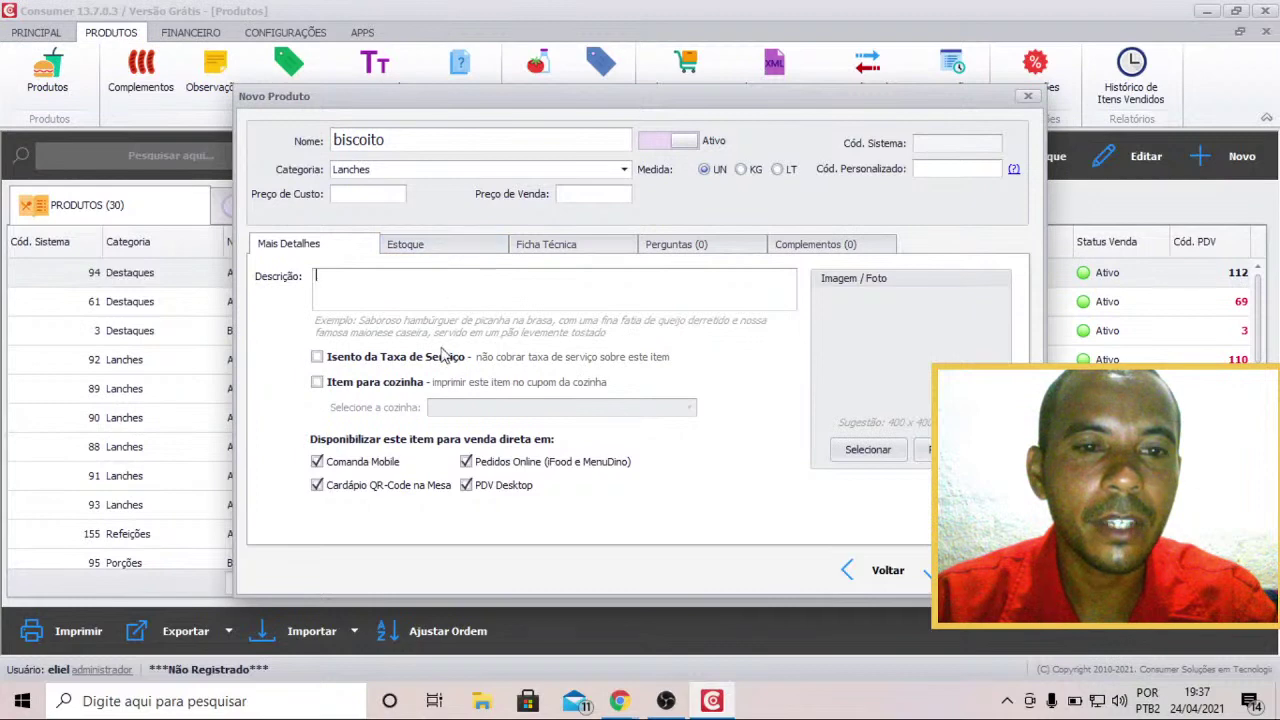
click(436, 246)
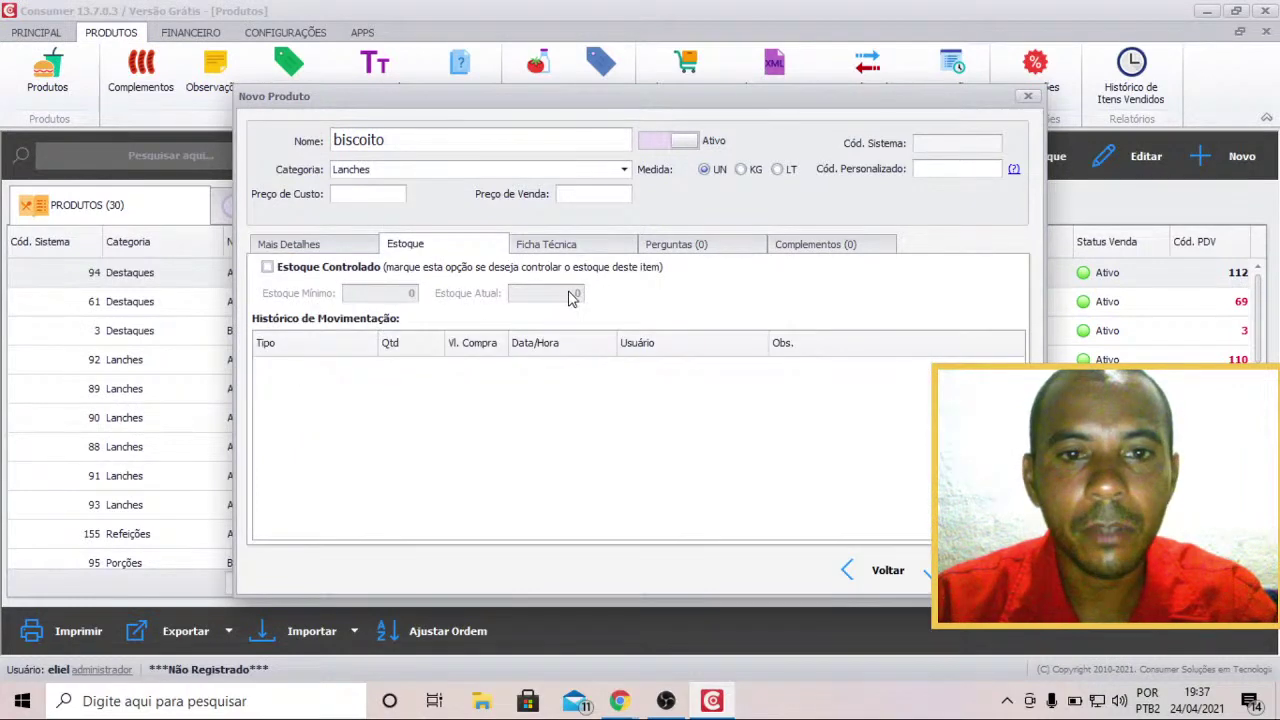
click(340, 248)
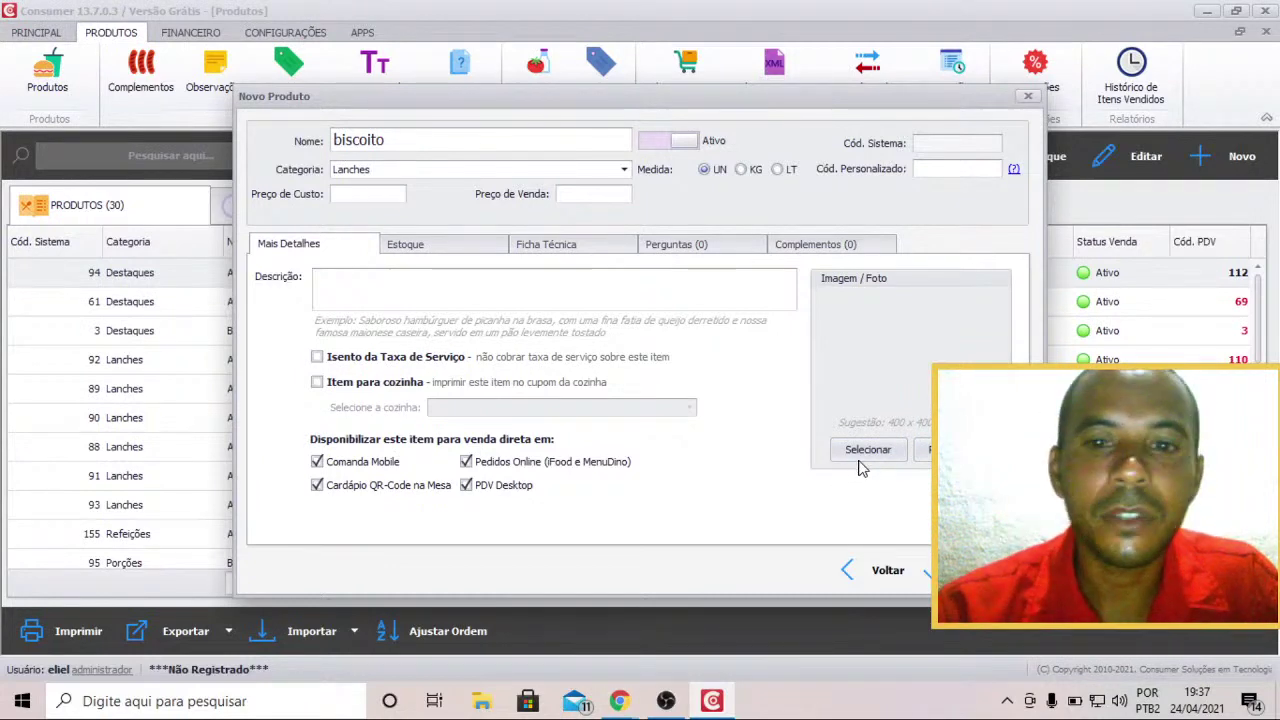
click(370, 194)
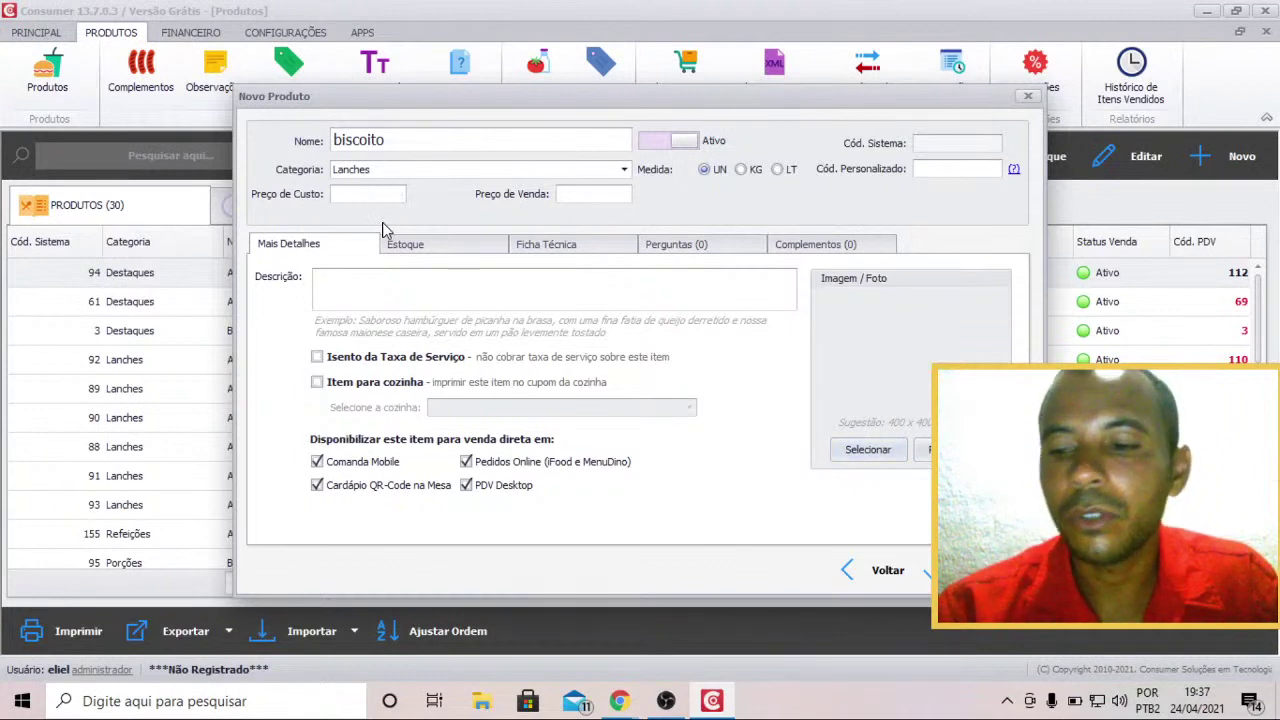
Enter a cost price of 0,50 and a sale price of 1,50.
text(0)
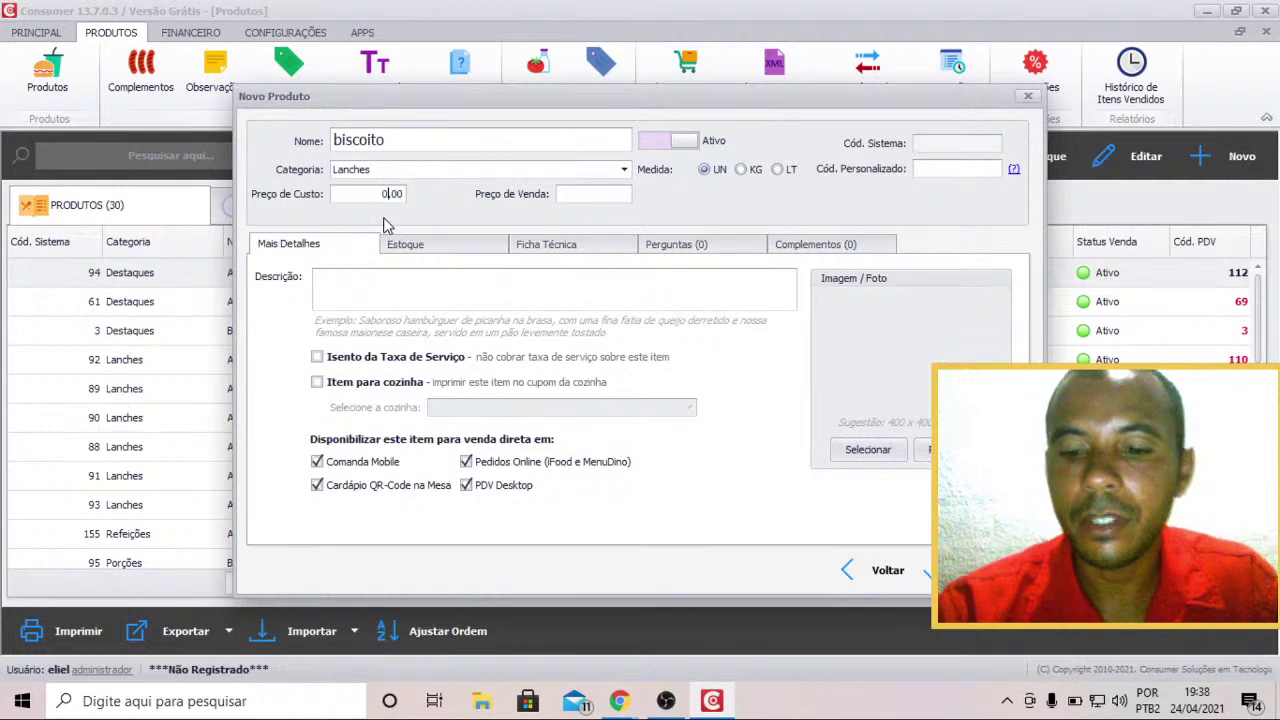
text(,5)
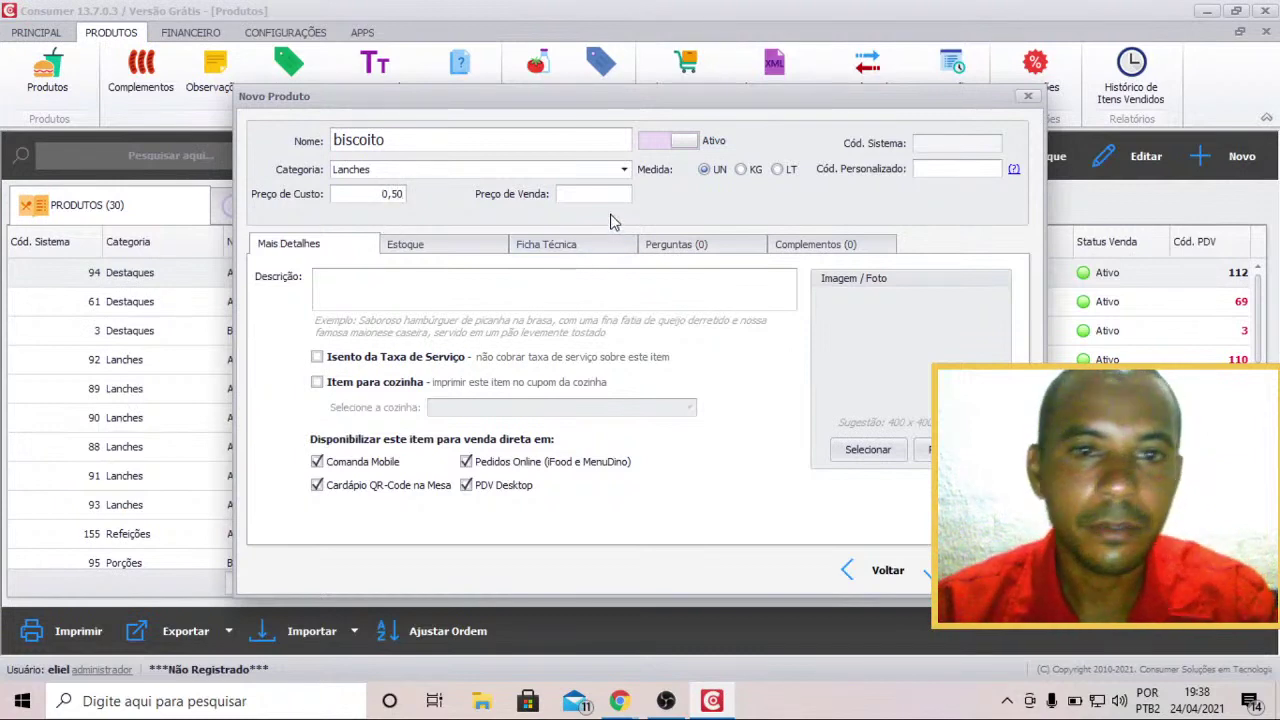
click(604, 193)
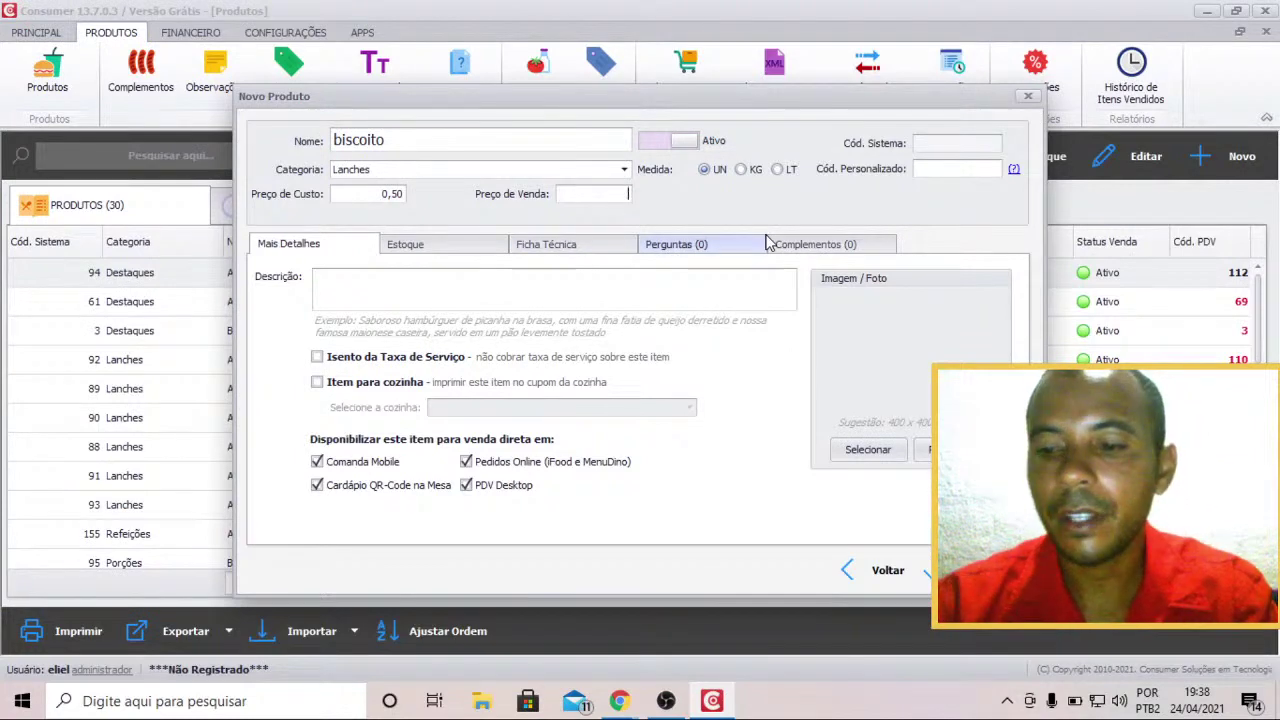
text(1,50)
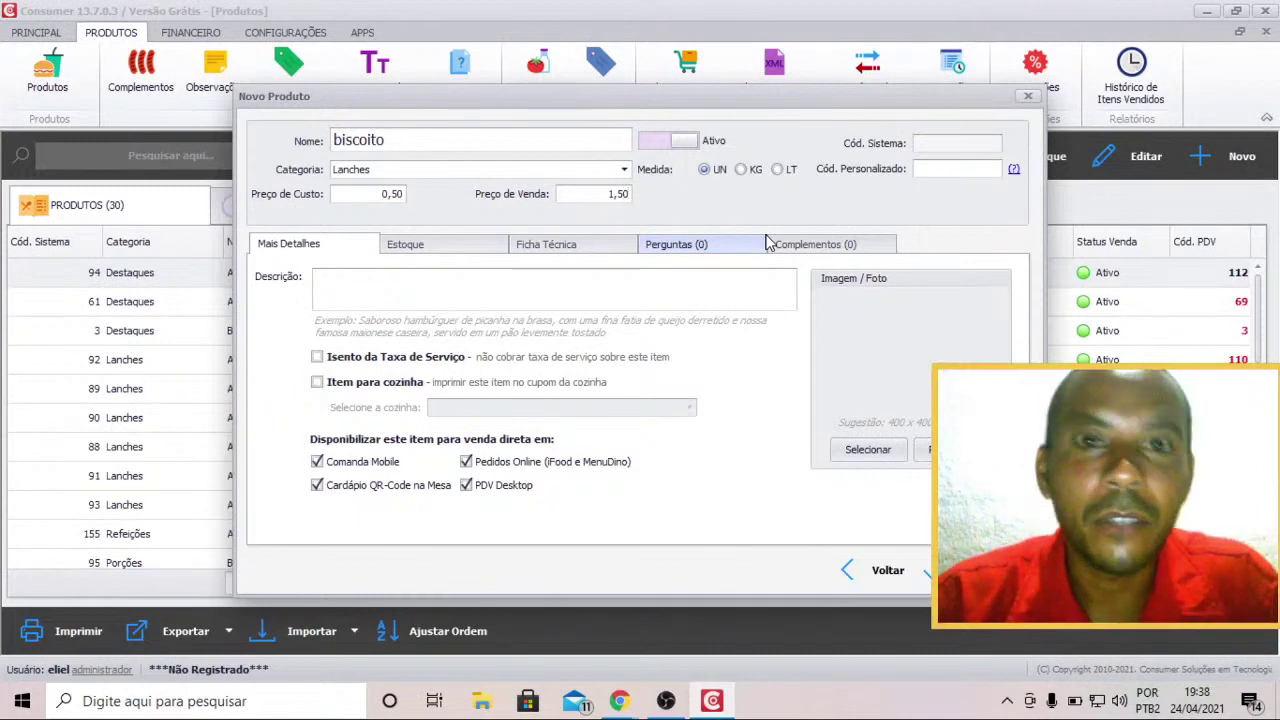
Review the stock, technical sheet, questions and add-ons pages, then save biscoito.
click(490, 244)
click(530, 249)
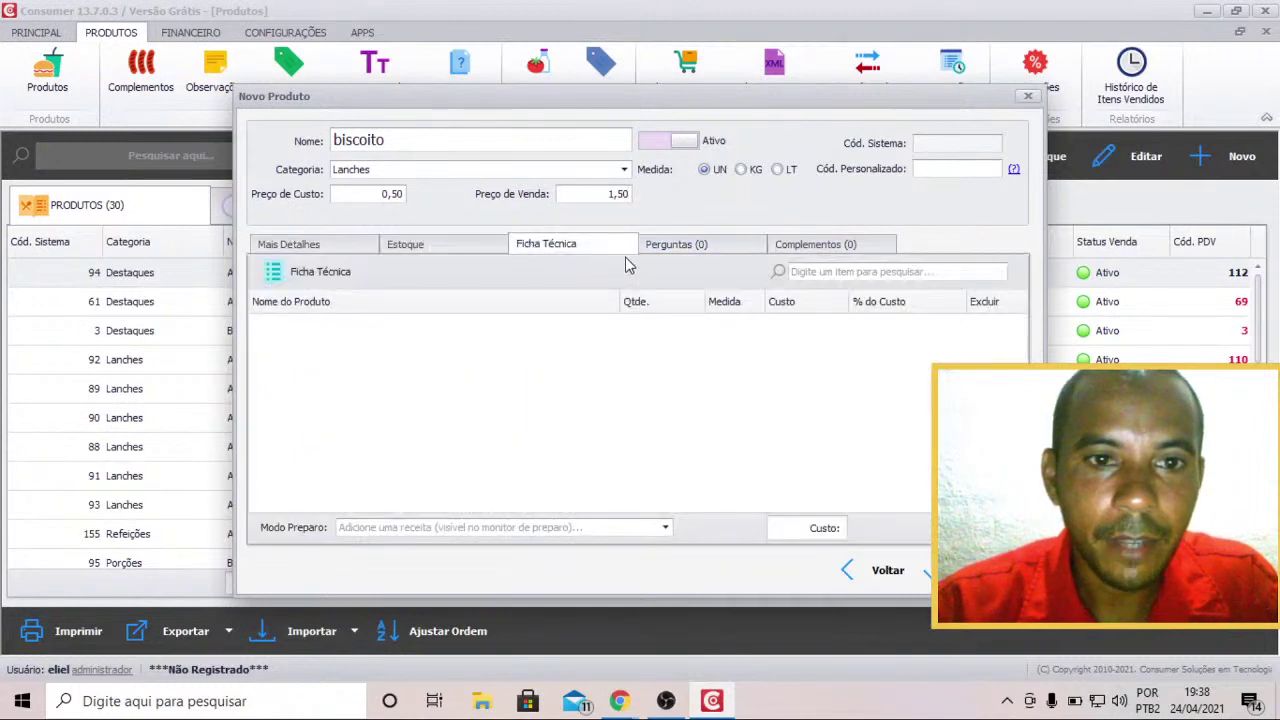
click(675, 246)
click(822, 250)
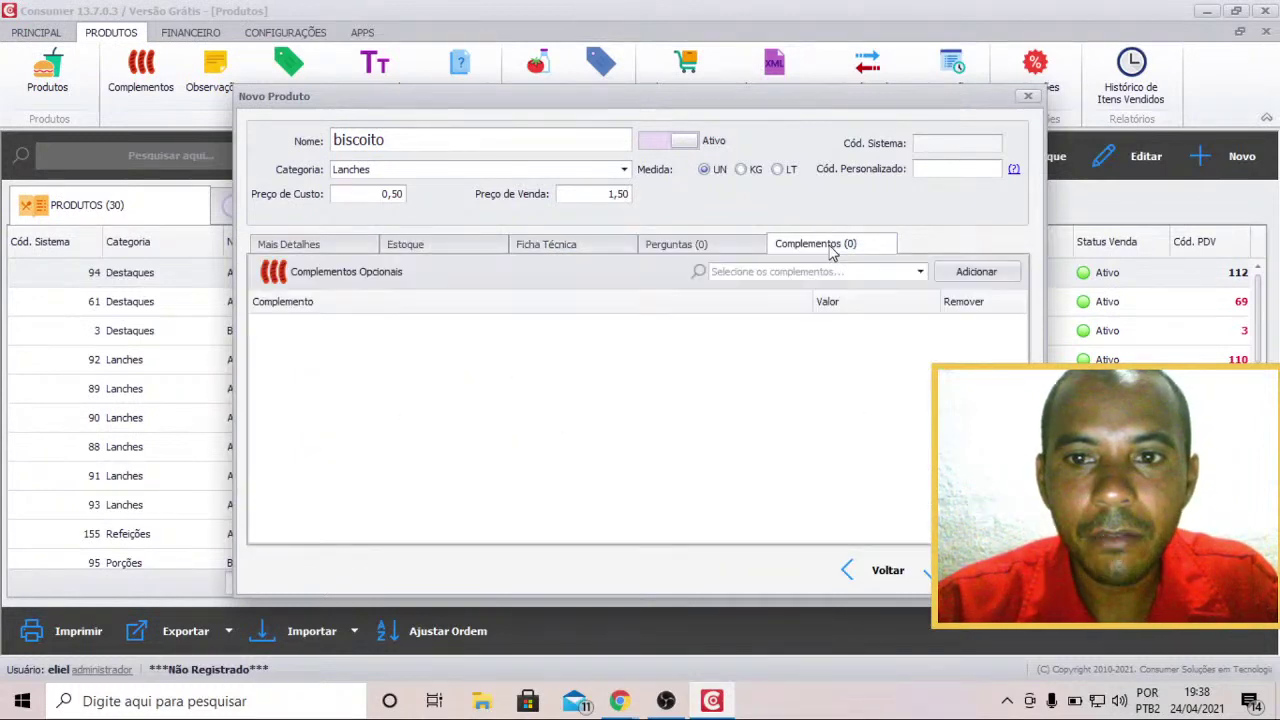
click(479, 247)
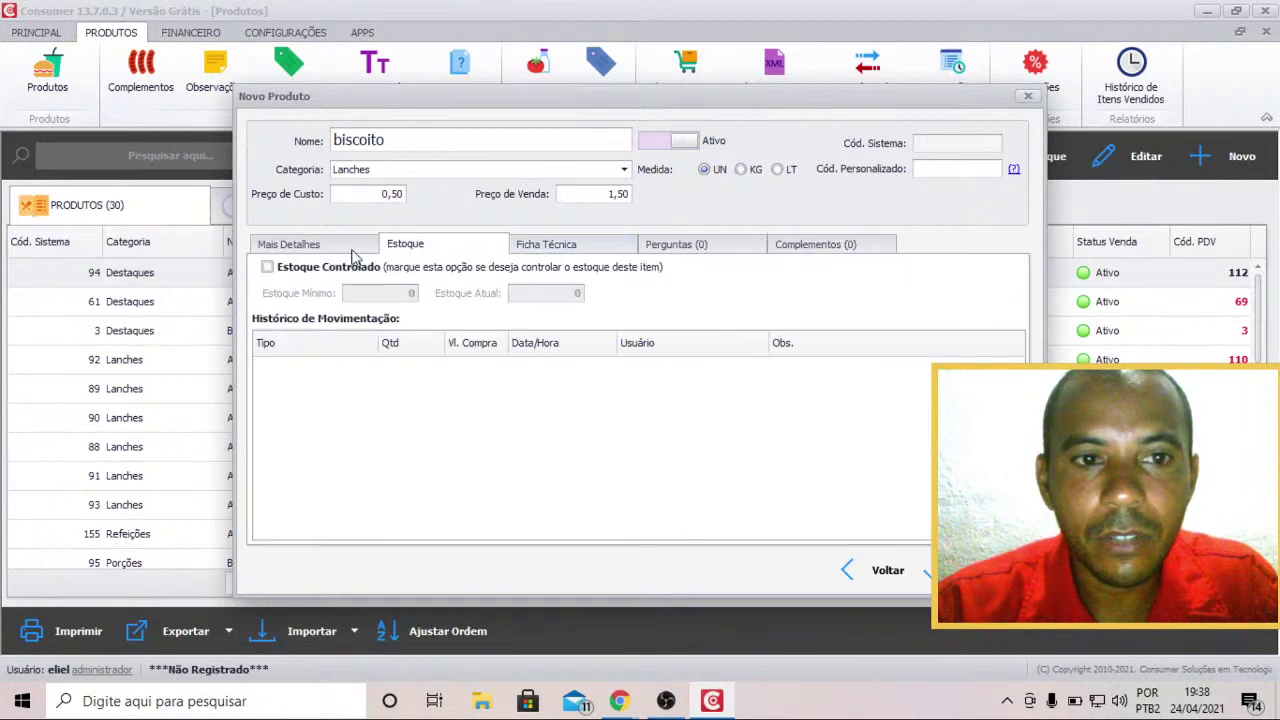
click(298, 250)
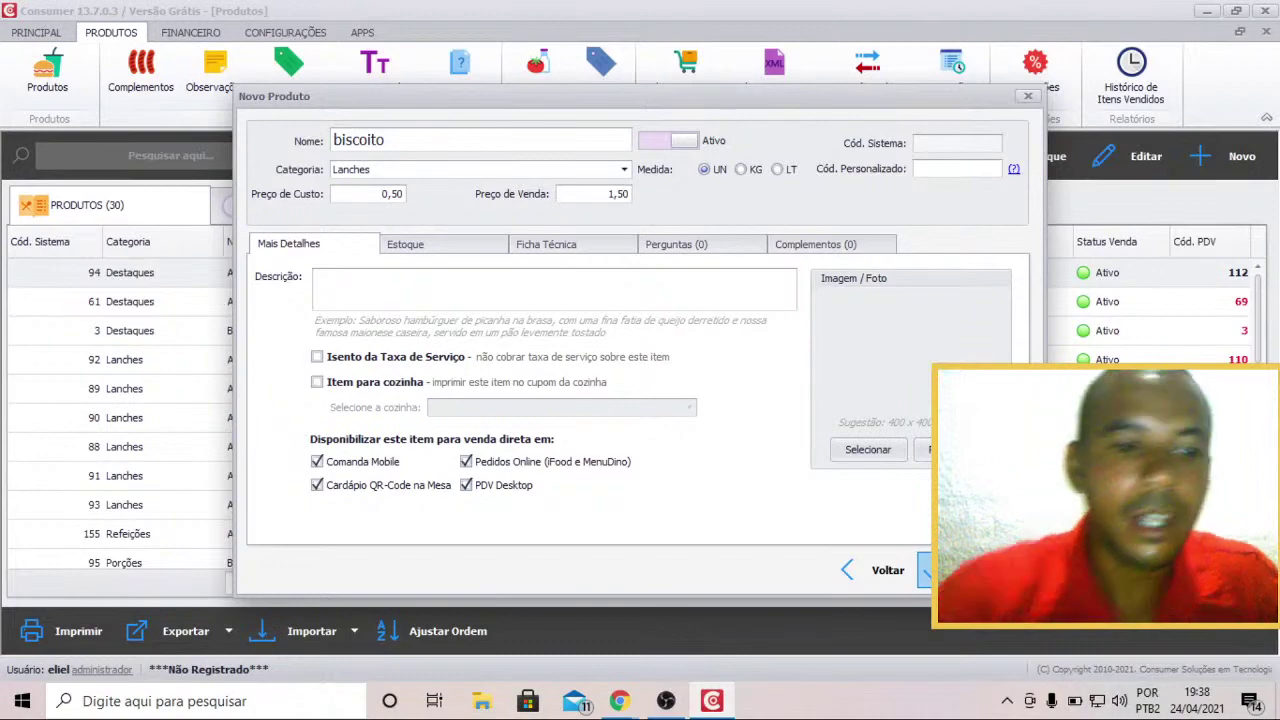
click(935, 570)
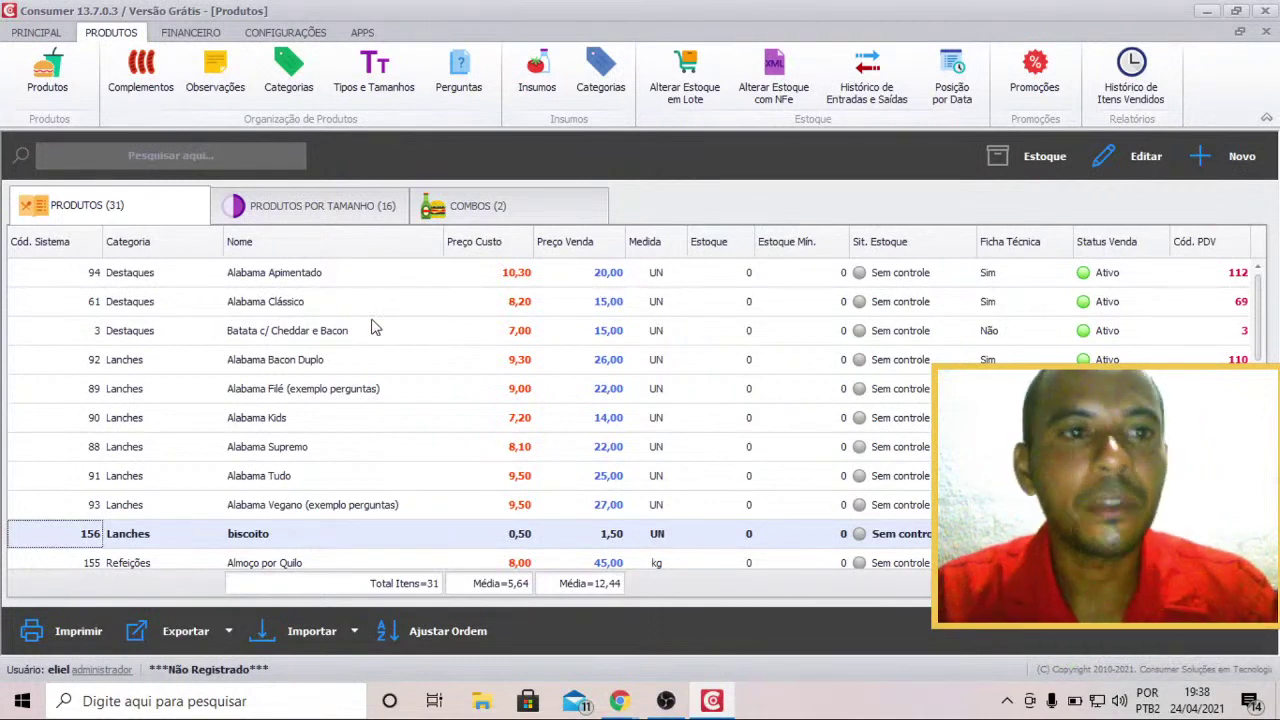
Collapse the command ribbon for more product rows and end on the Configurações commands.
click(282, 33)
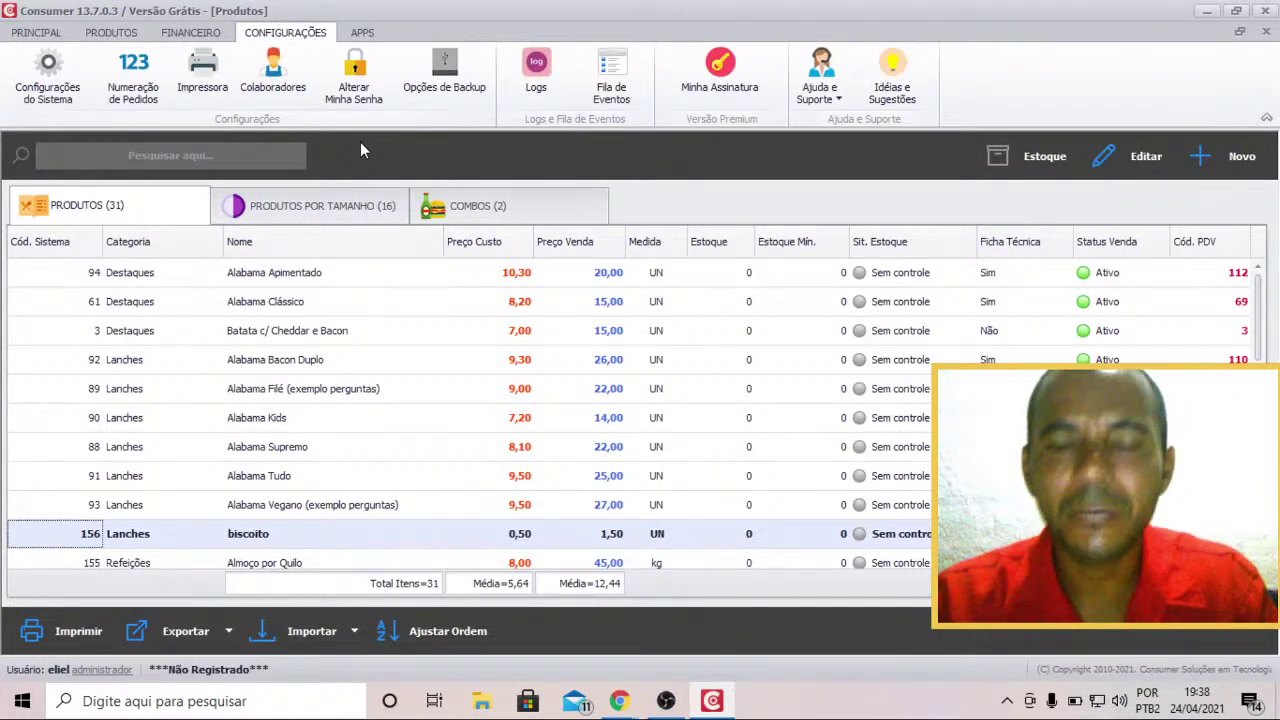
click(50, 33)
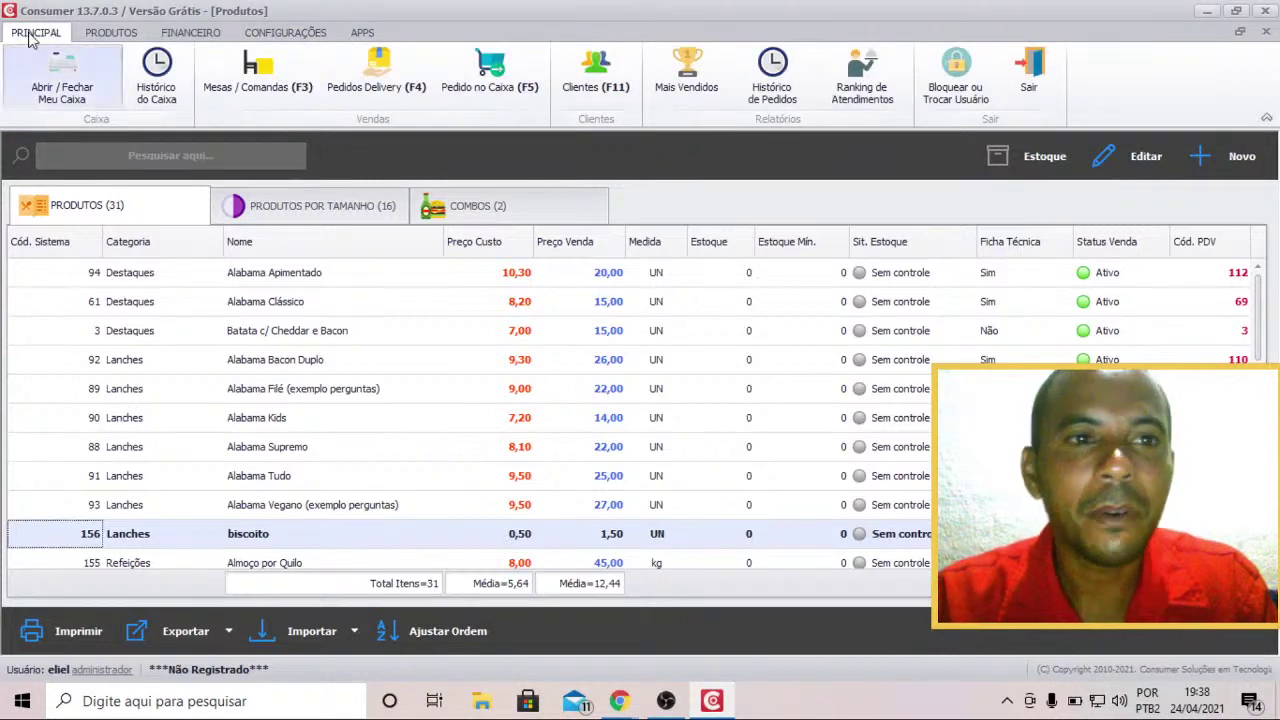
double_click(40, 34)
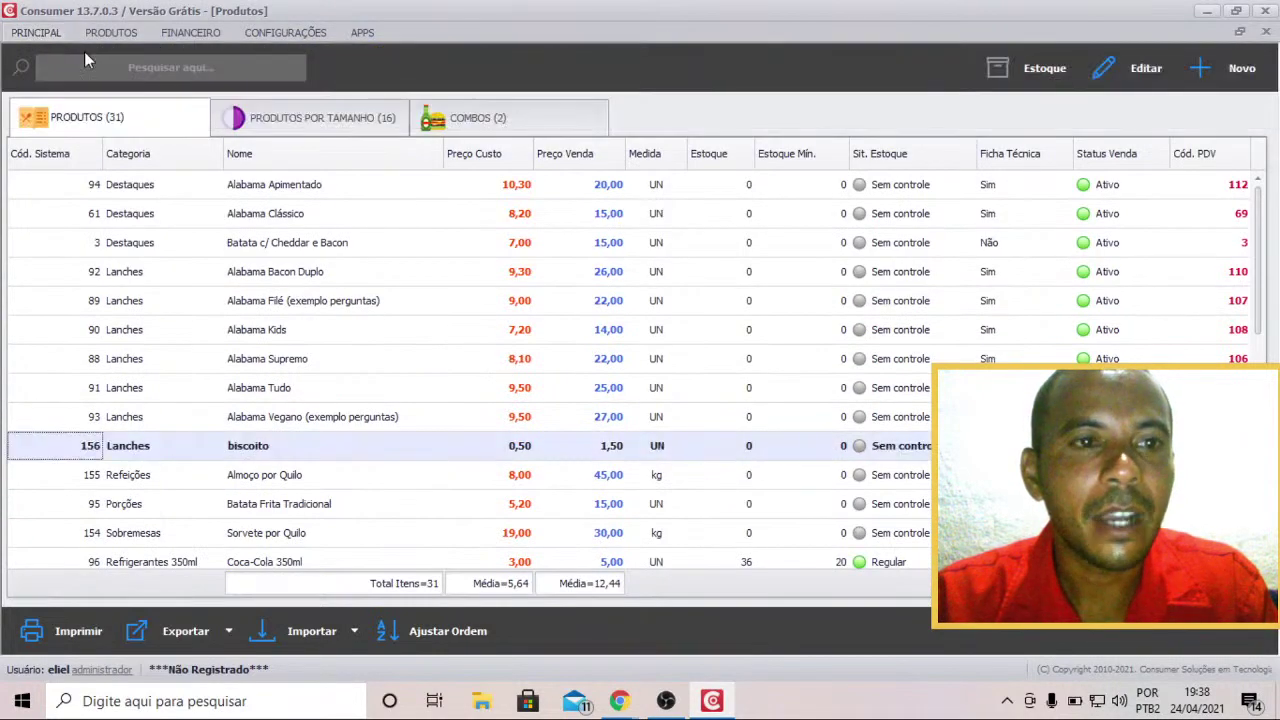
click(40, 36)
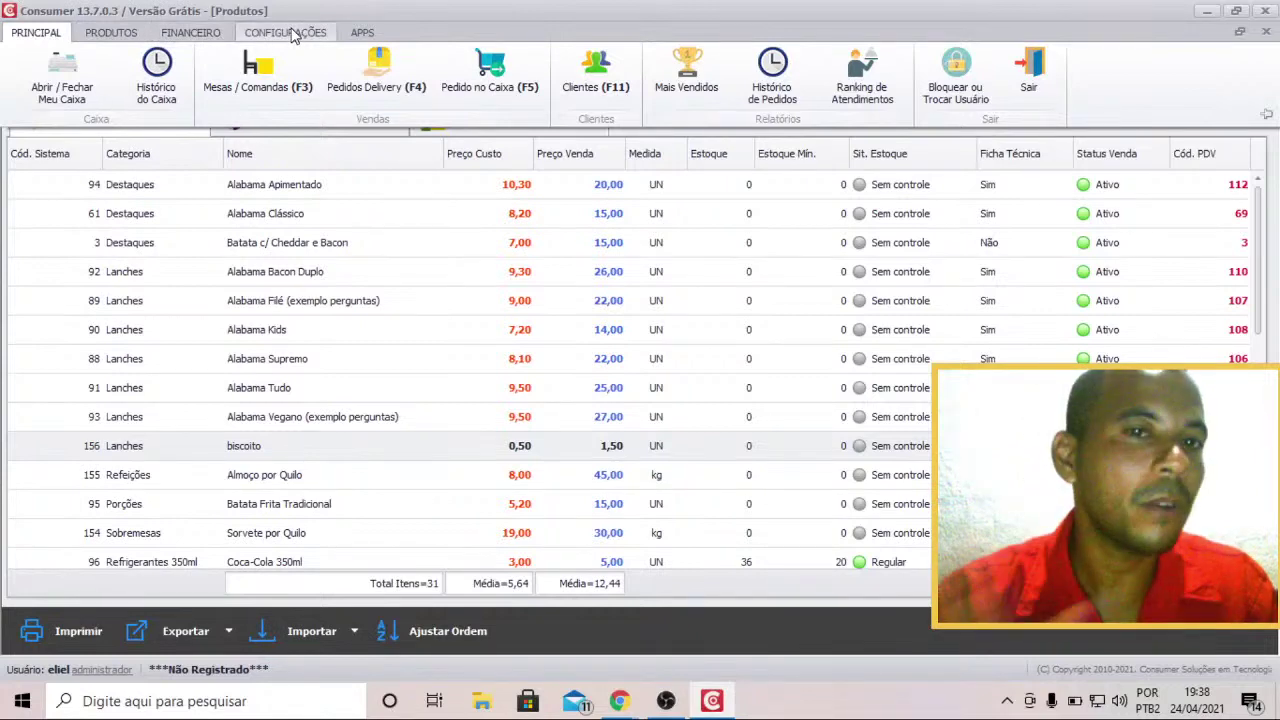
click(293, 36)
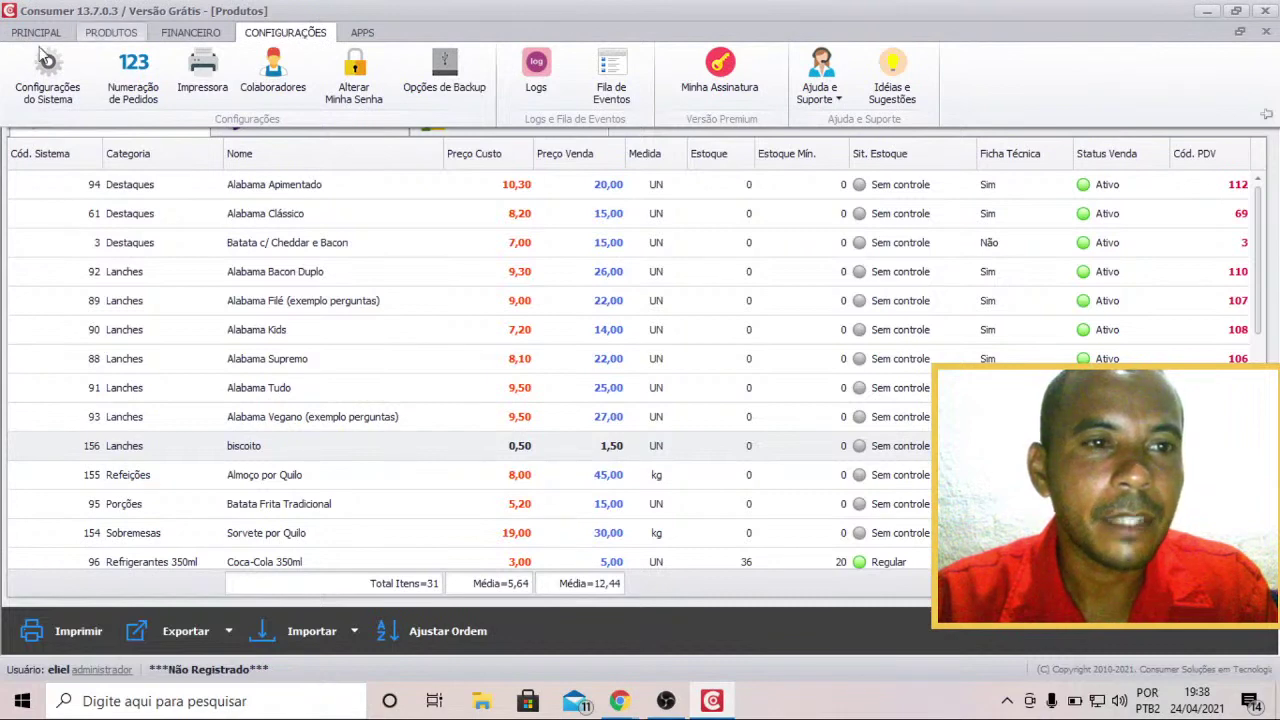
Open the Minhas Definições settings page, showing negative stock allowed and 400 delivery orders per page.
click(56, 88)
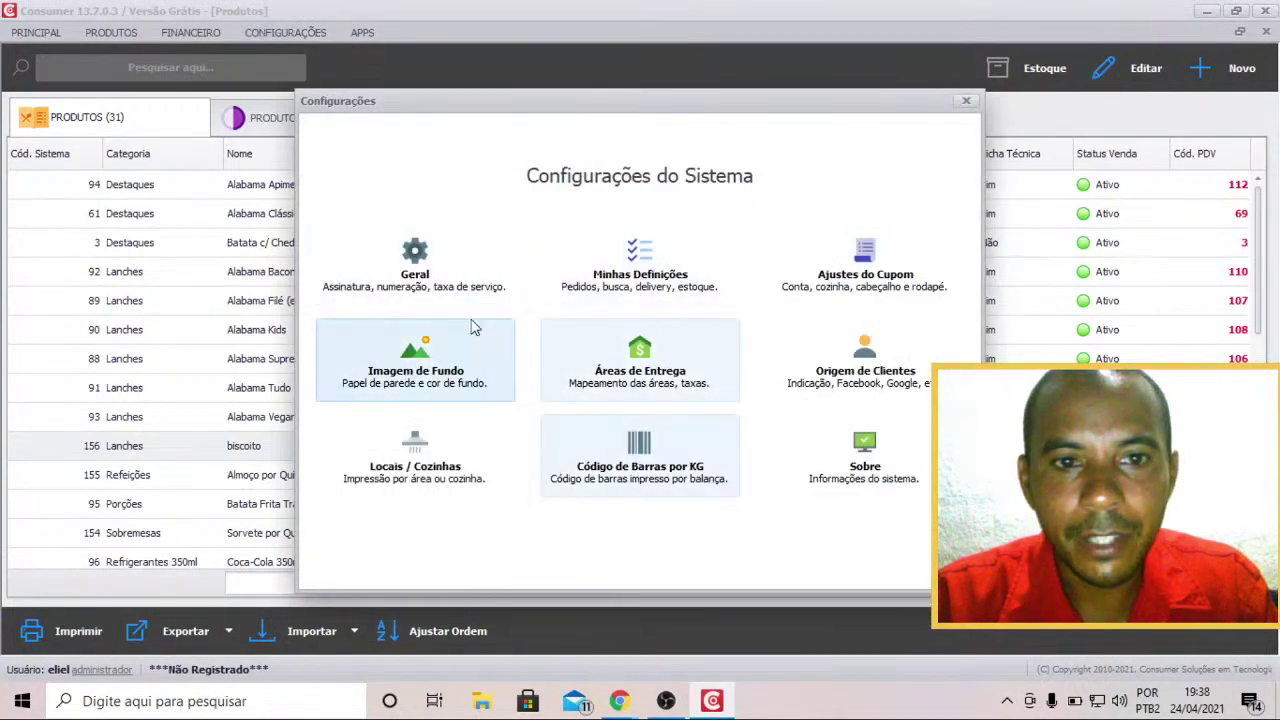
click(430, 252)
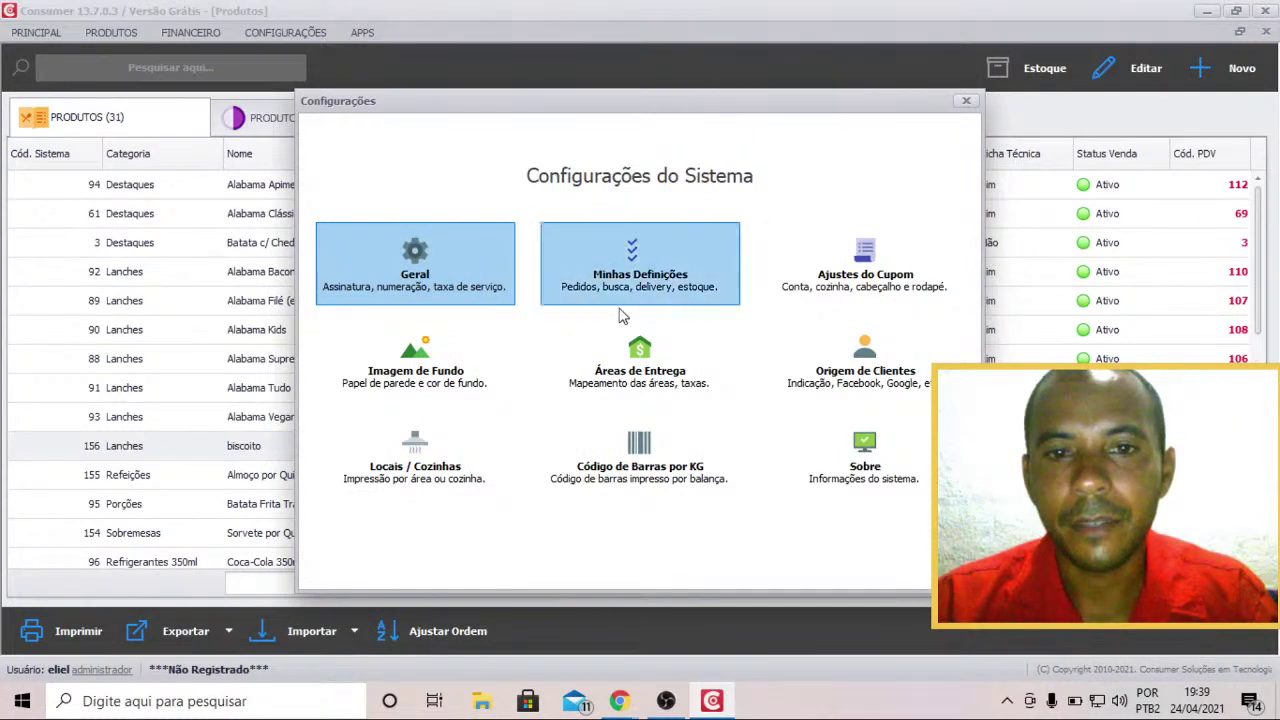
click(684, 290)
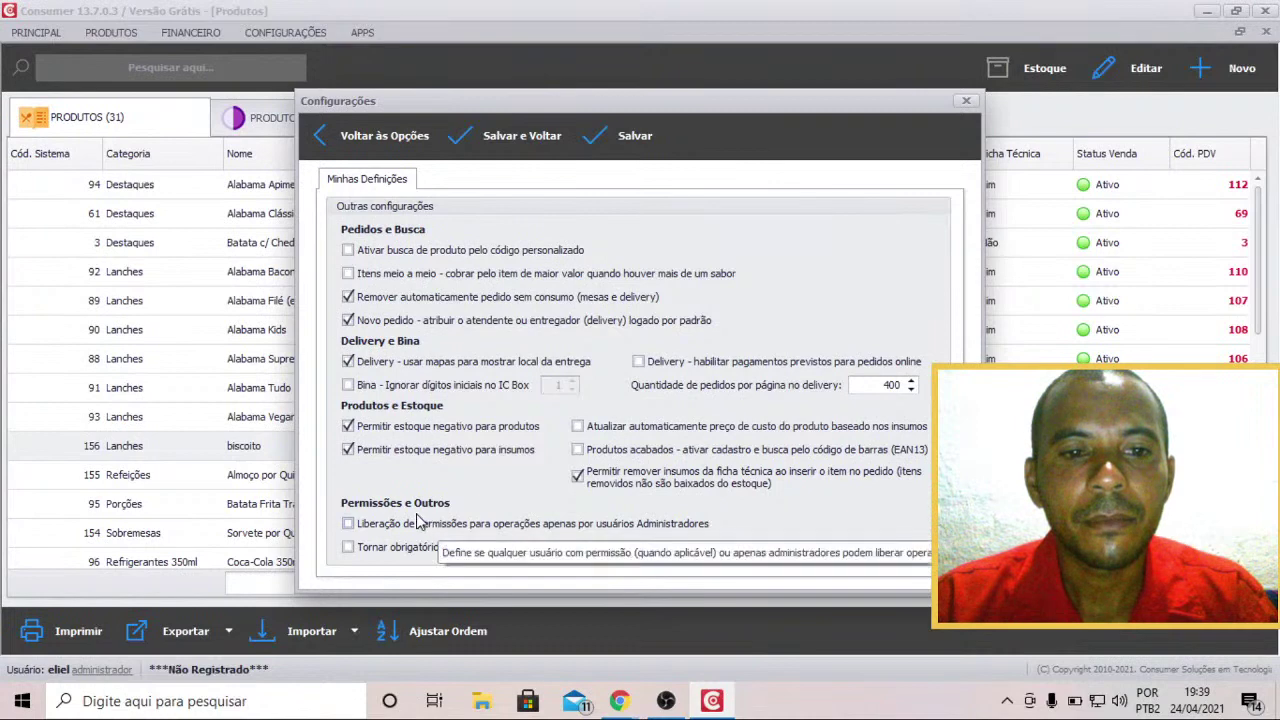
Return to the settings overview and open the Imagem de Fundo page (Preto, Centralizar).
click(337, 140)
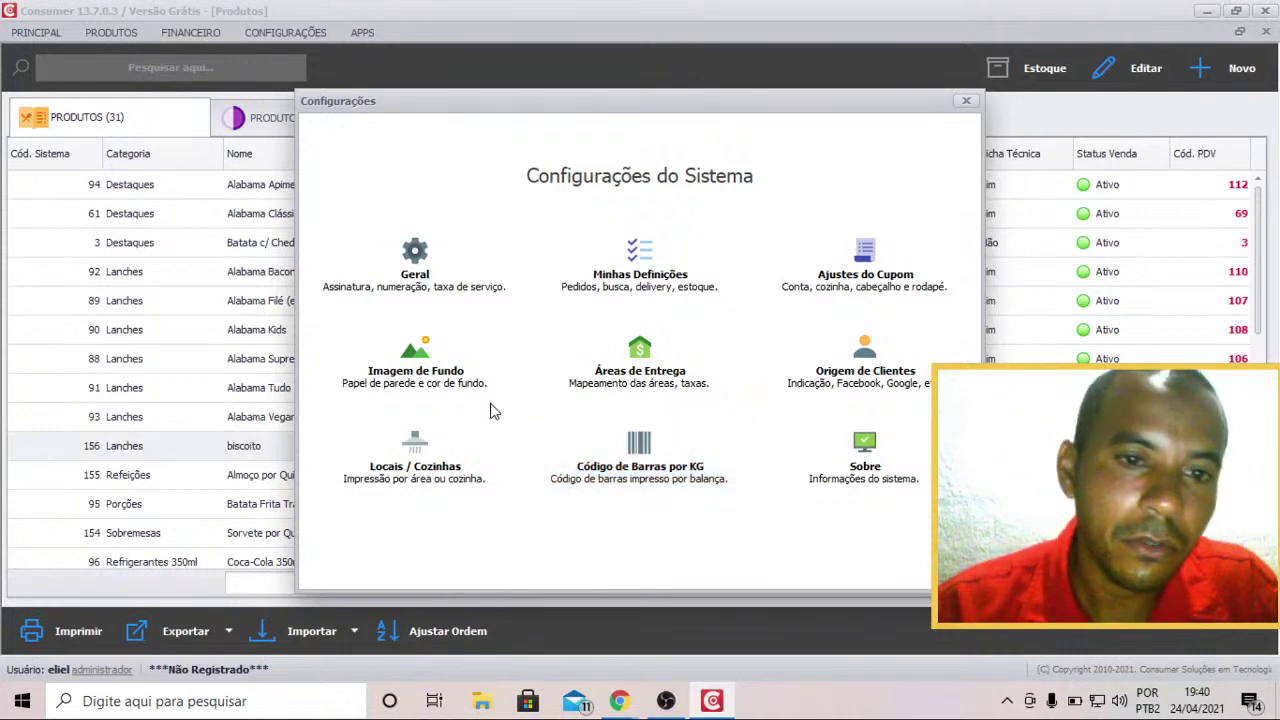
click(416, 384)
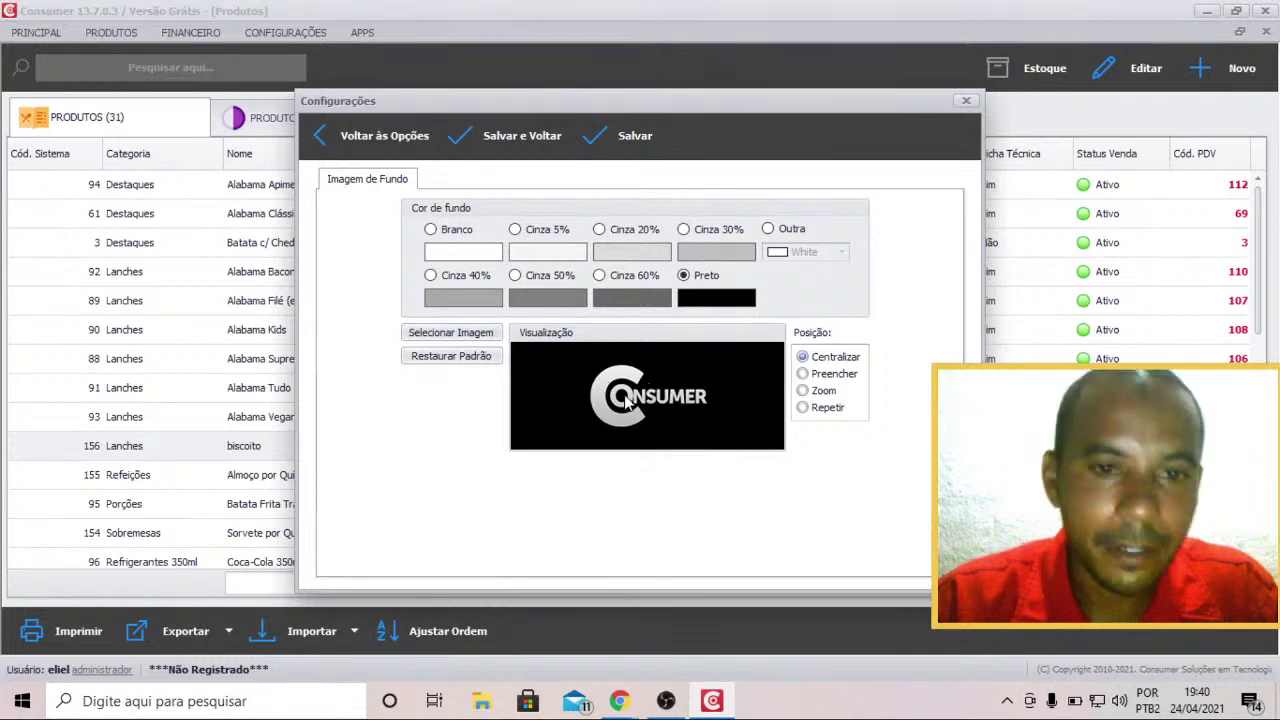
Use Selecionar Imagem to browse the Imagens folder for a JPG or PNG background.
click(458, 335)
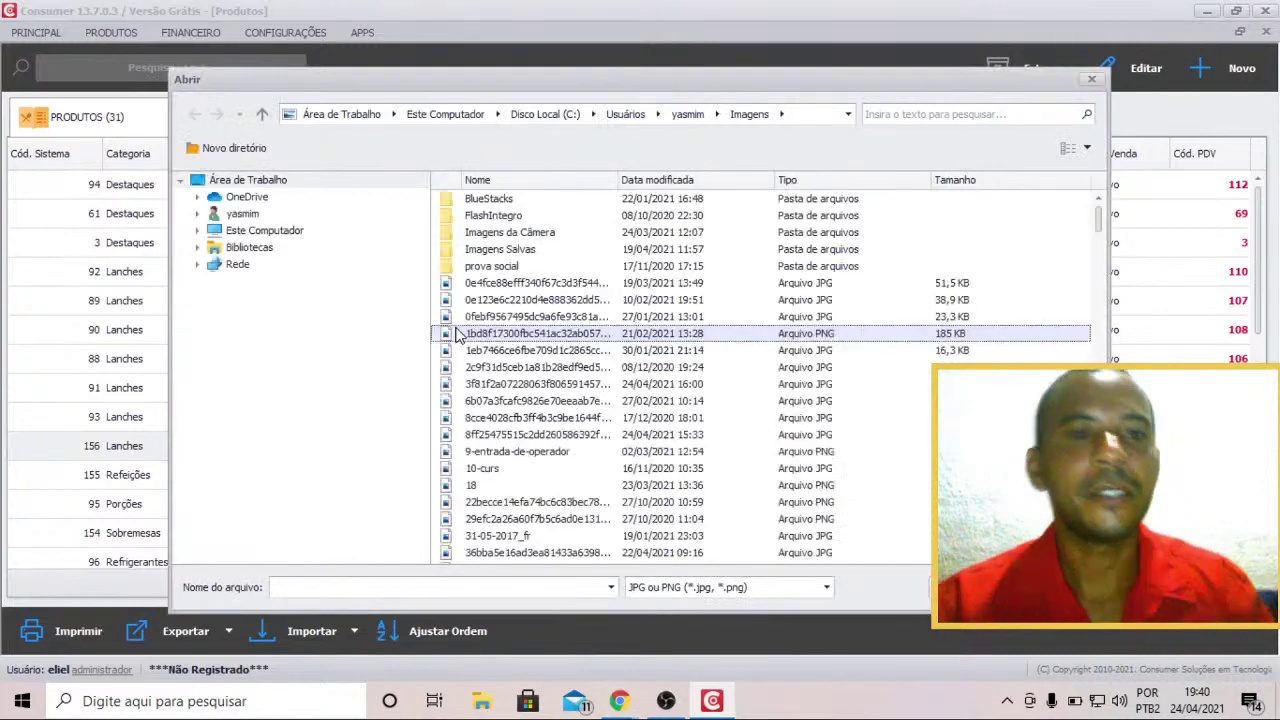
Browse to Este Computador > Imagens and look through its pictures.
click(455, 335)
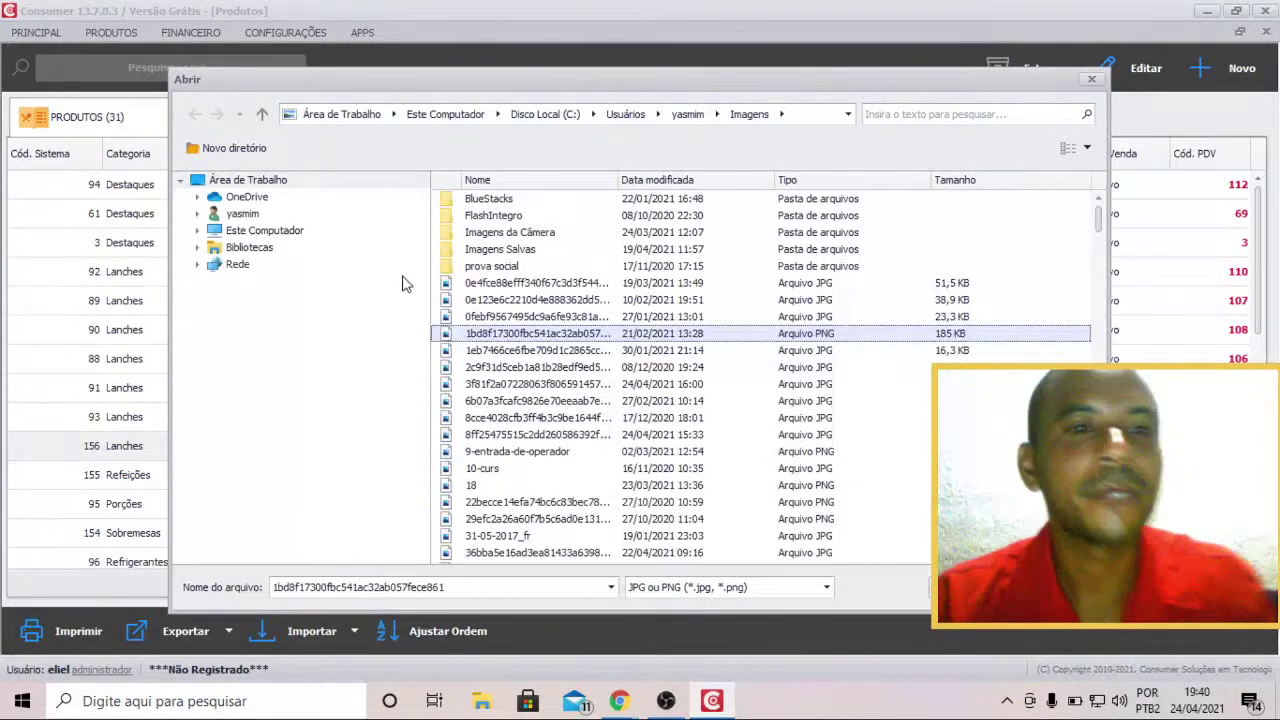
click(266, 231)
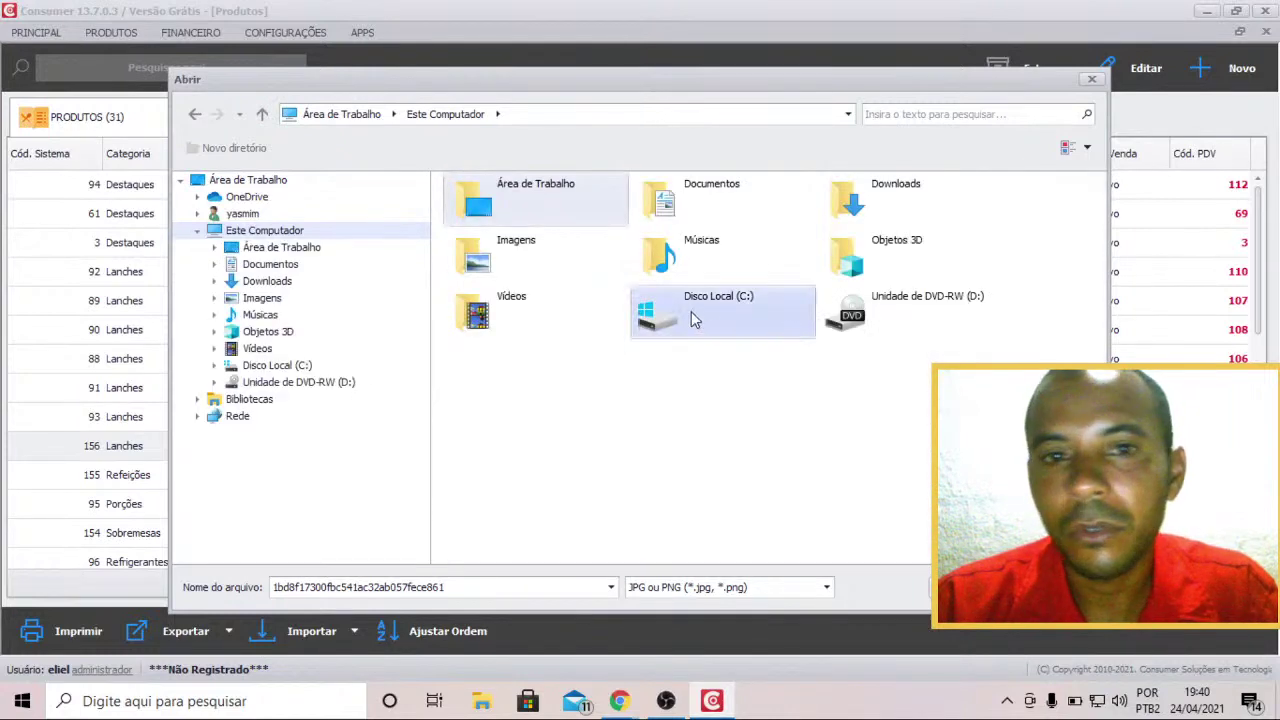
double_click(577, 261)
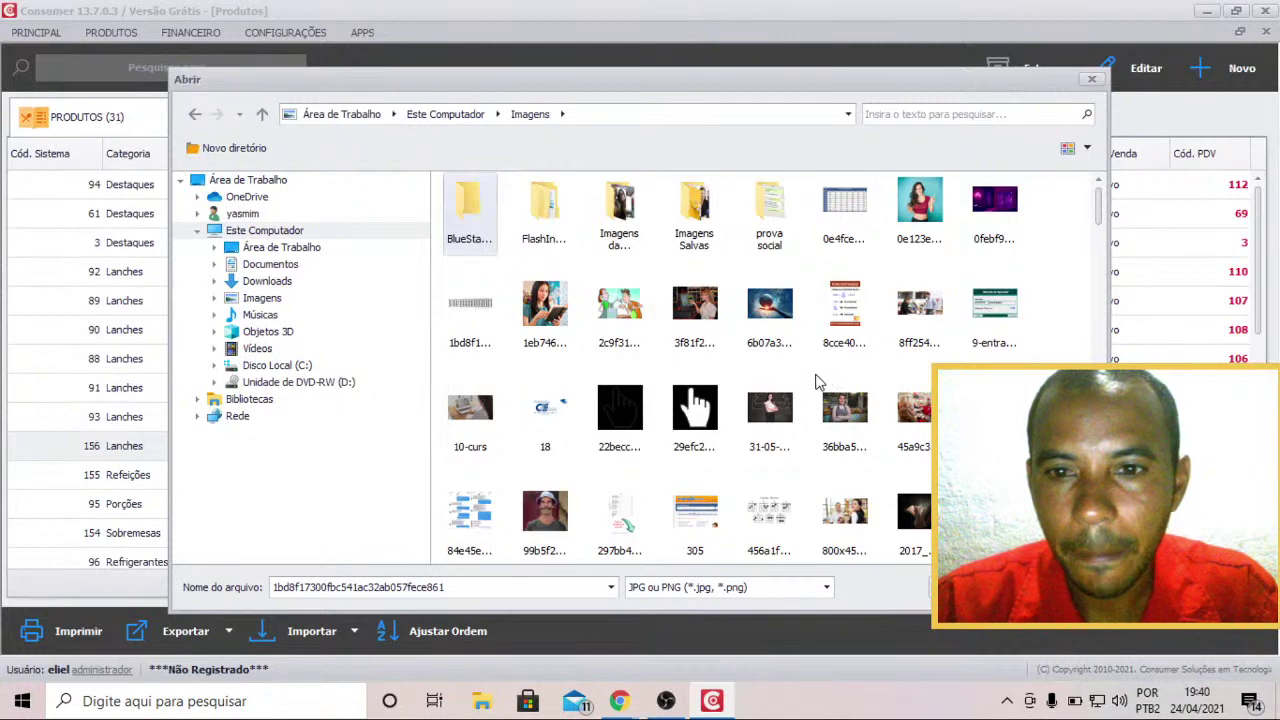
scroll(822, 380, down, 3)
scroll(818, 380, up, 3)
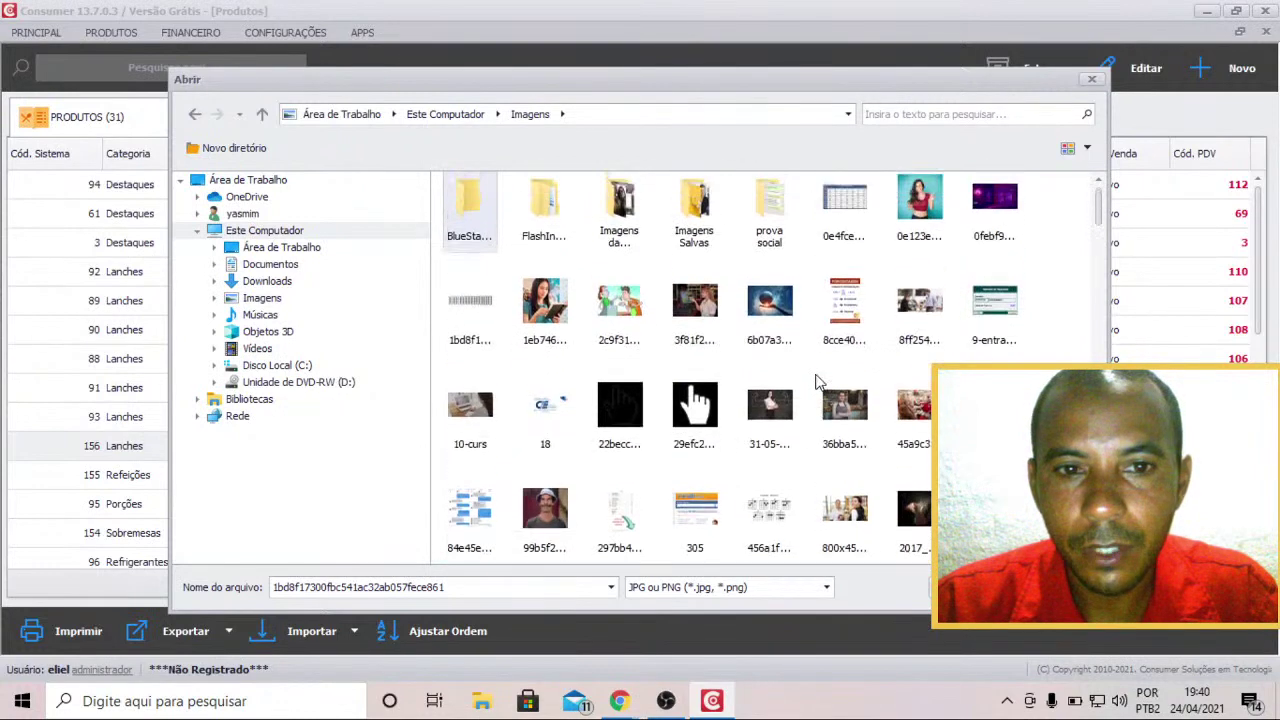
scroll(818, 382, down, 5)
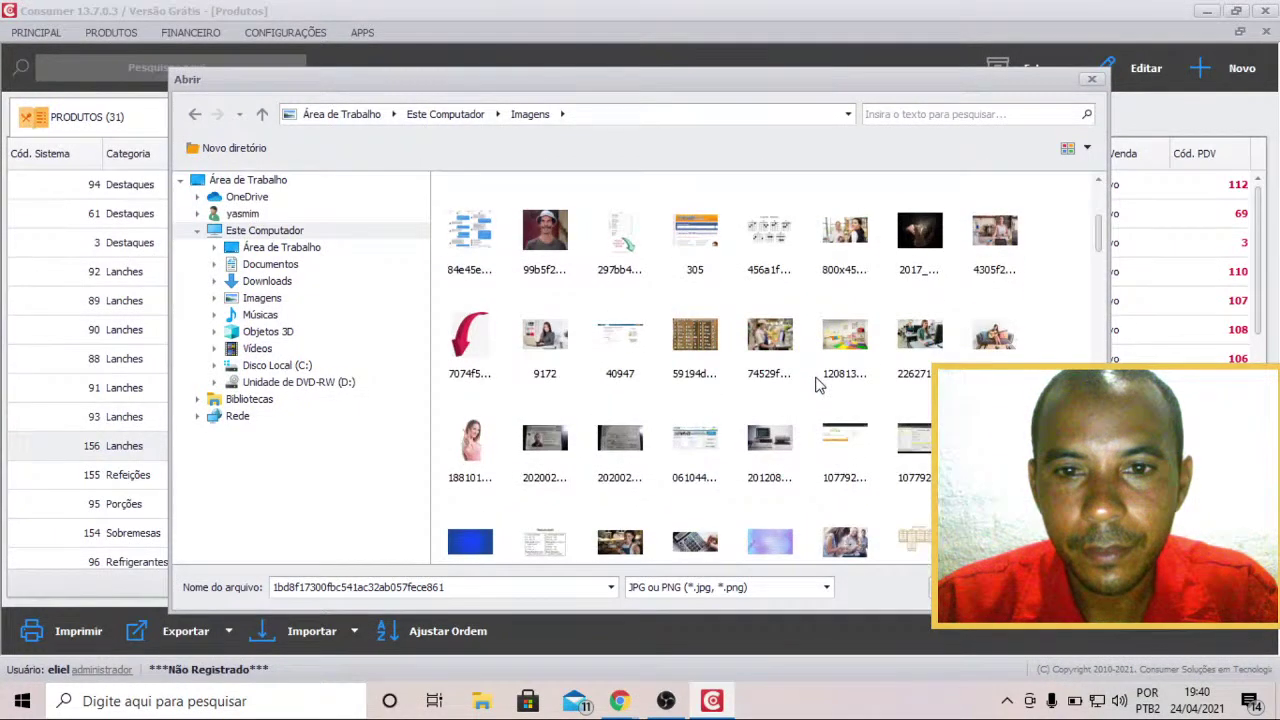
scroll(818, 385, down, 3)
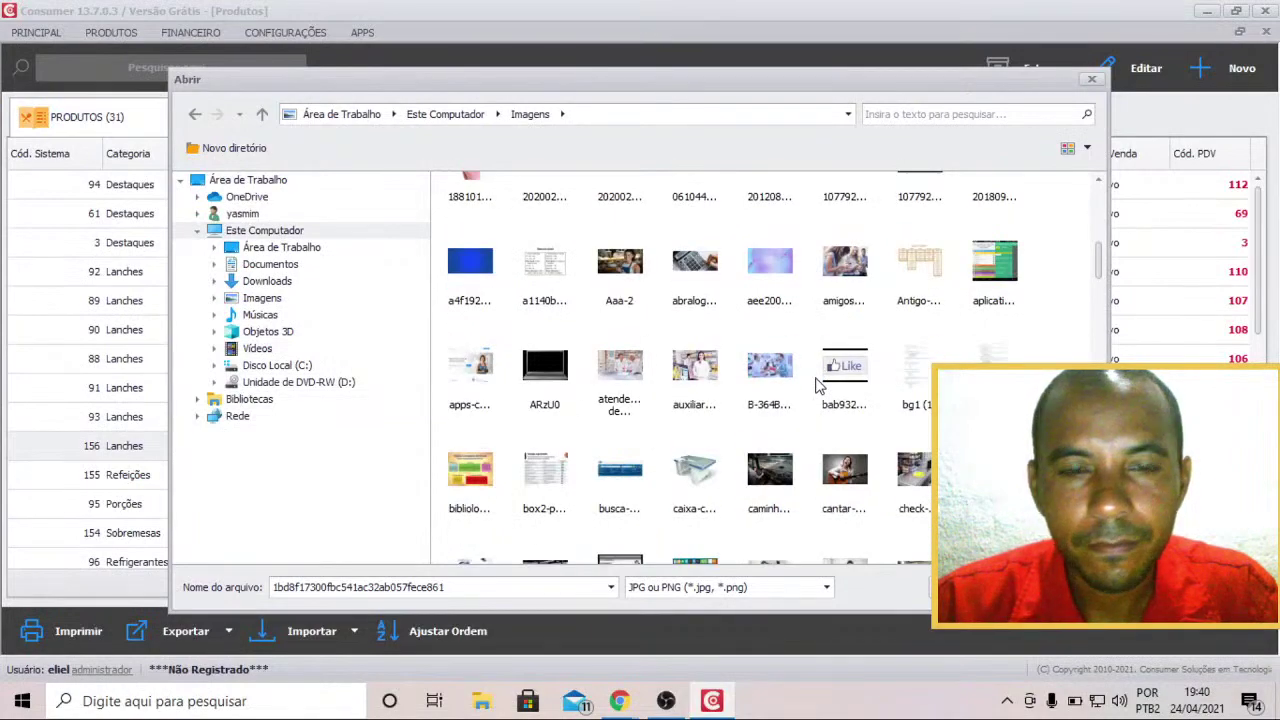
scroll(818, 383, down, 3)
scroll(818, 383, up, 3)
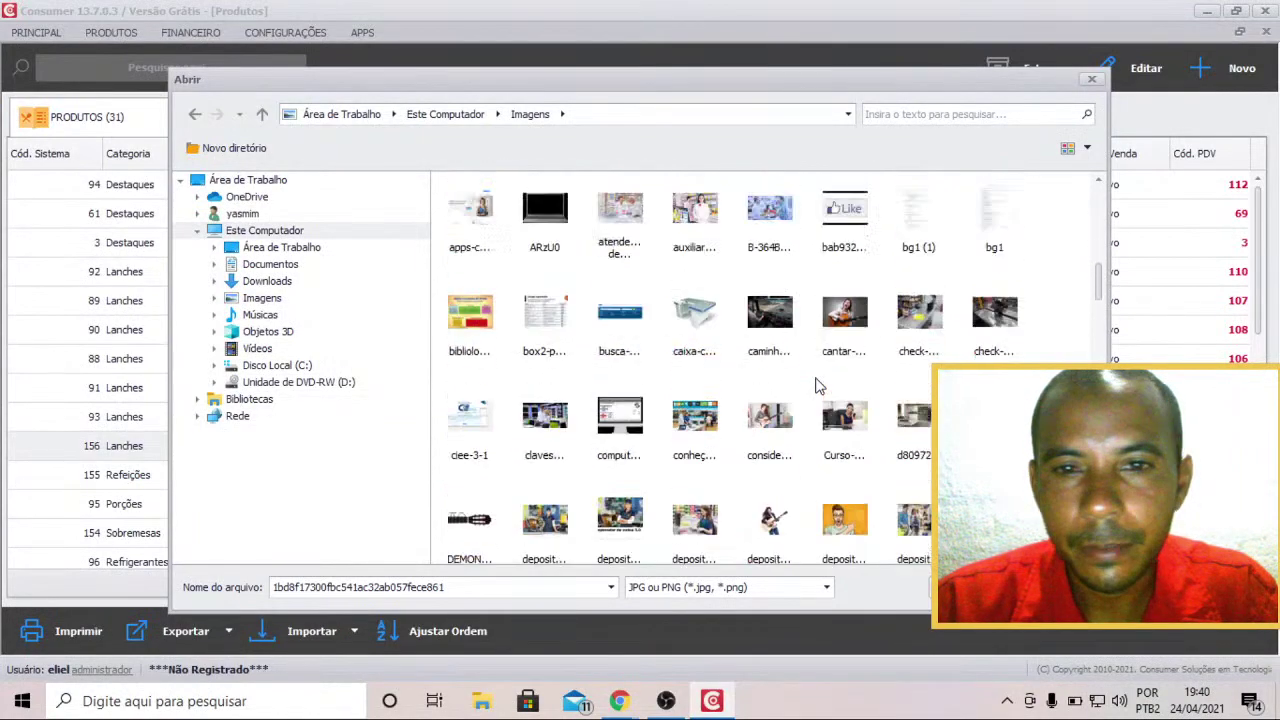
scroll(818, 386, down, 3)
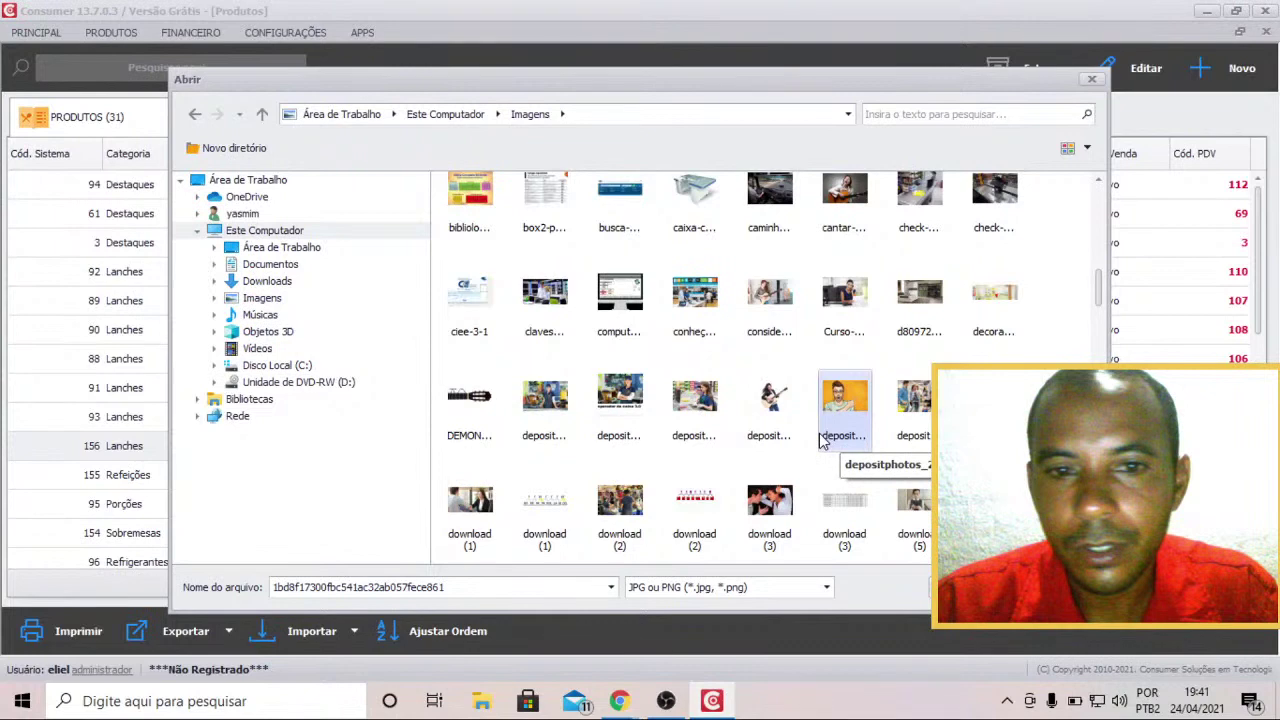
scroll(818, 441, down, 3)
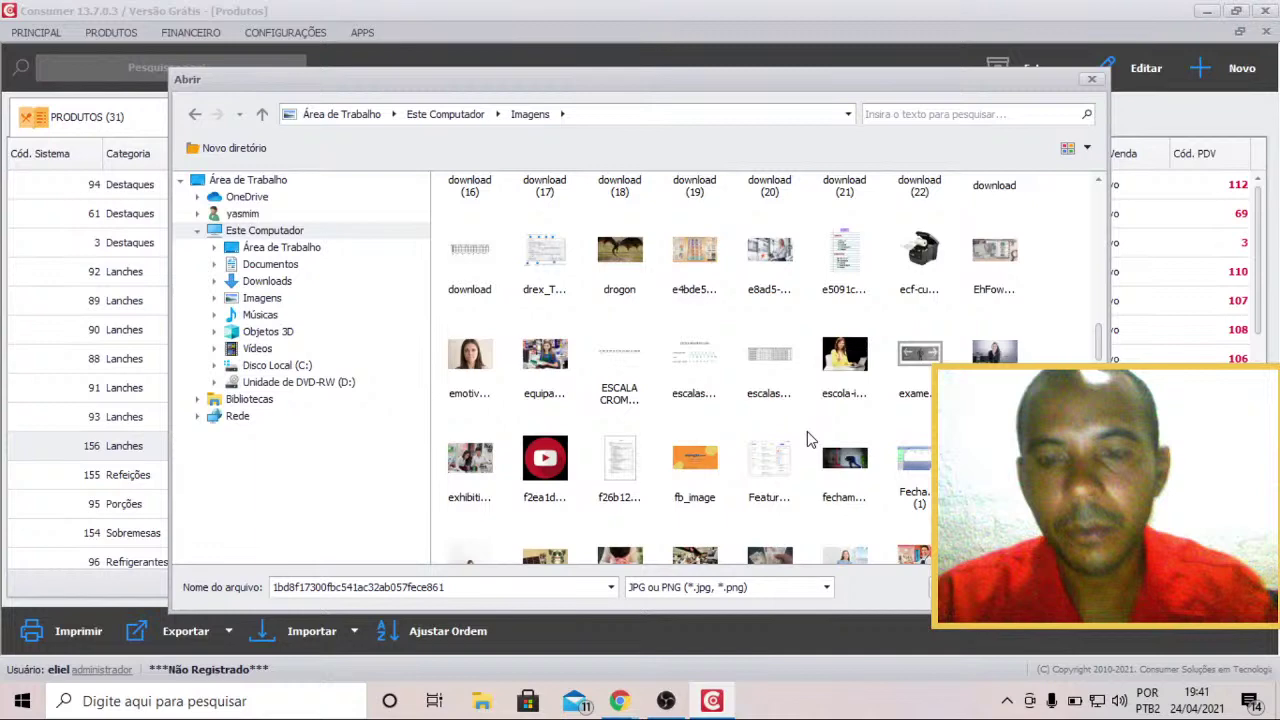
scroll(809, 438, down, 4)
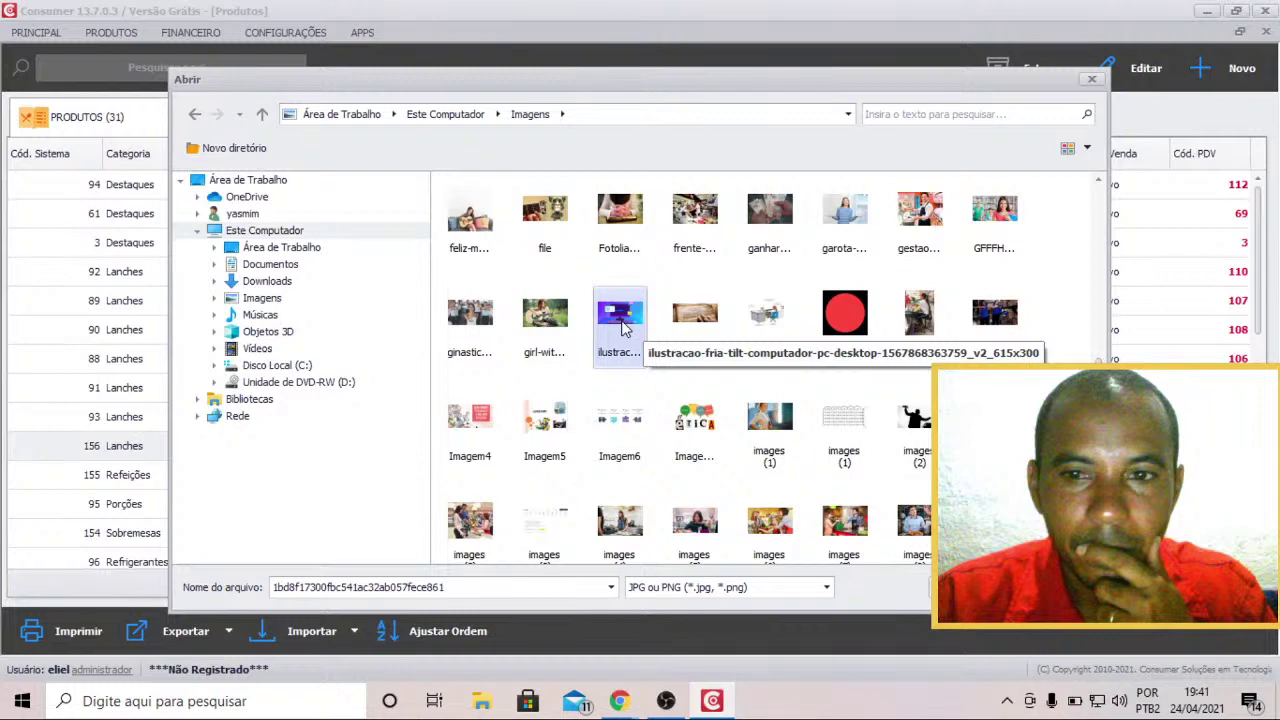
Set the ilustracao-fria-tilt illustration as background, save it and close Configurações.
double_click(622, 328)
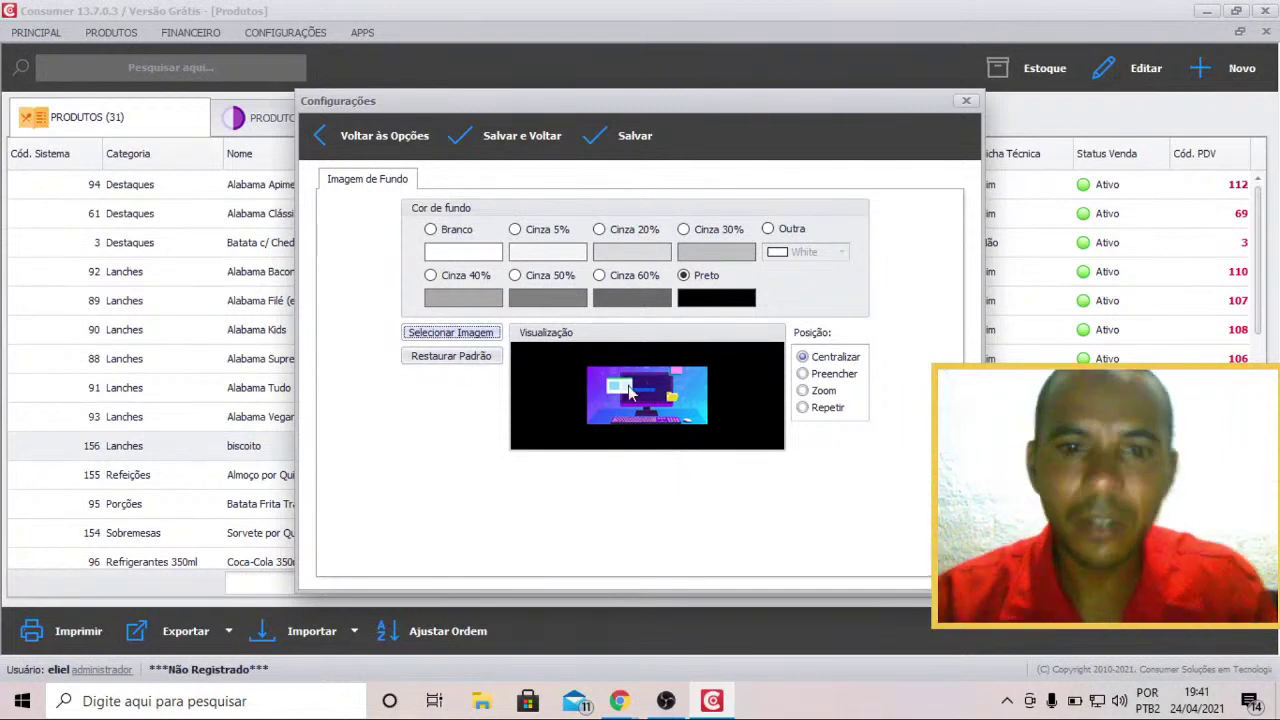
click(512, 140)
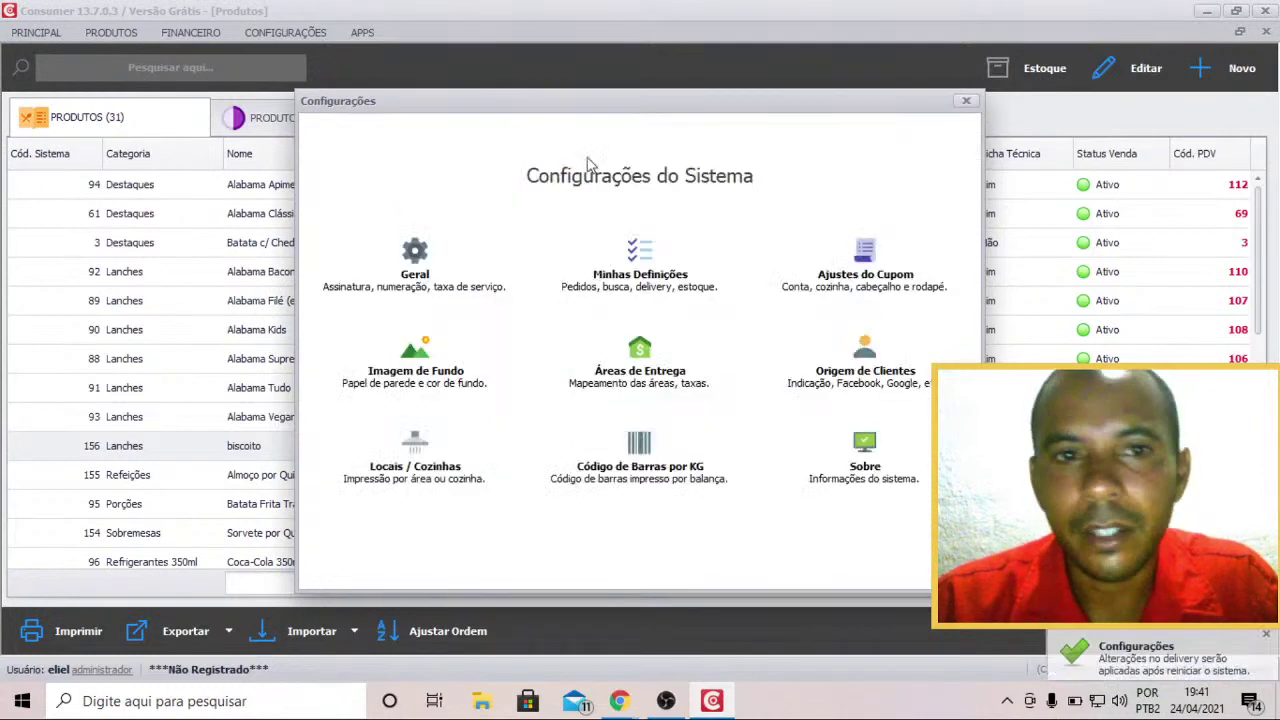
click(966, 101)
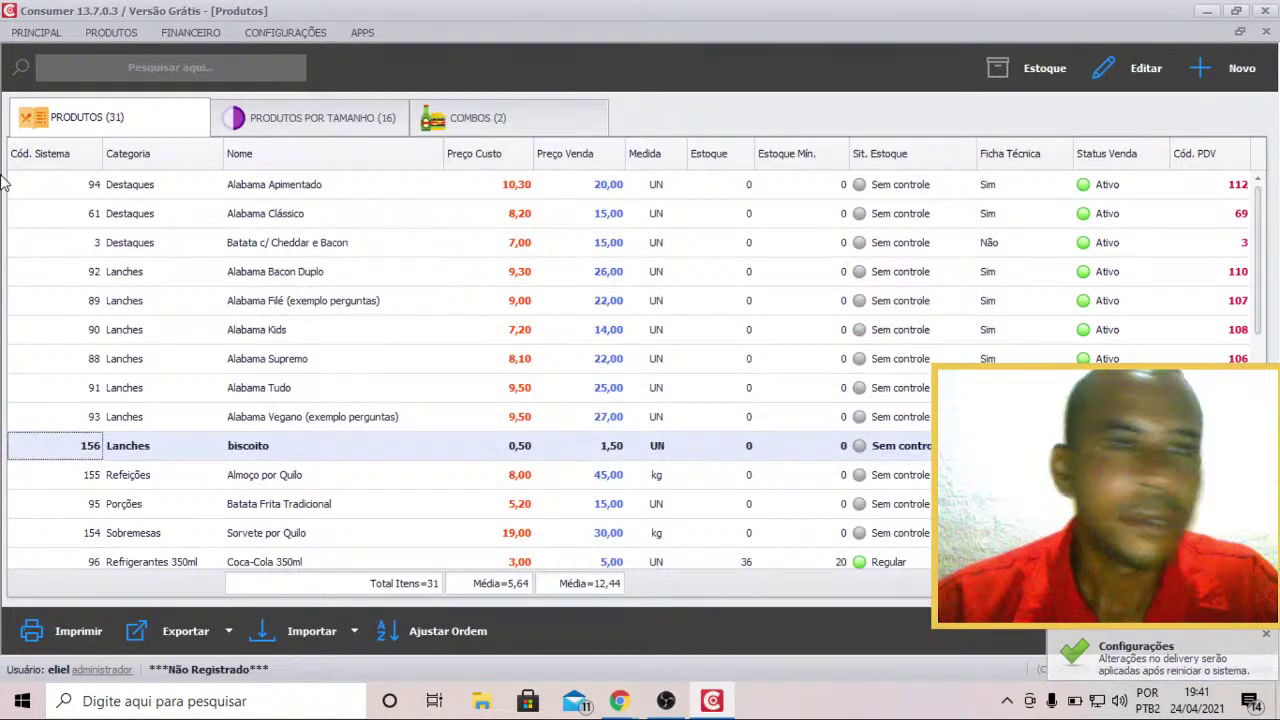
Close the Produtos window so the new illustration wallpaper shows.
click(36, 32)
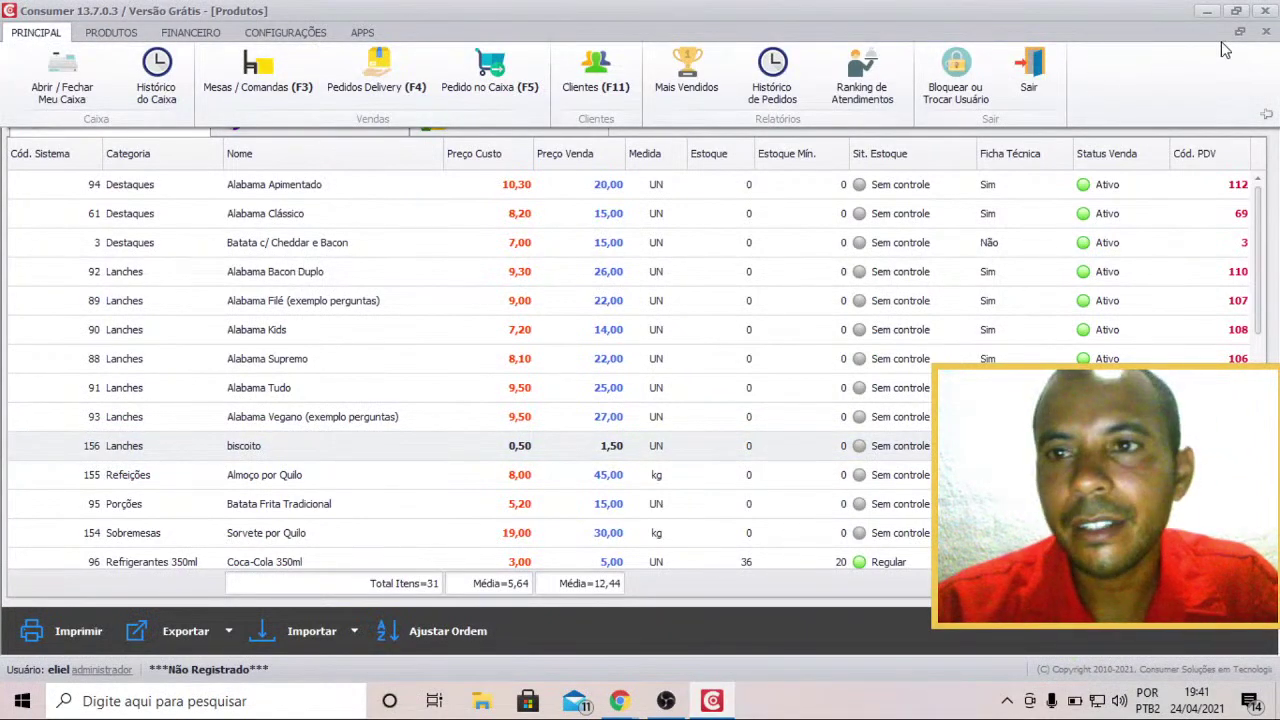
click(1266, 31)
click(1266, 31)
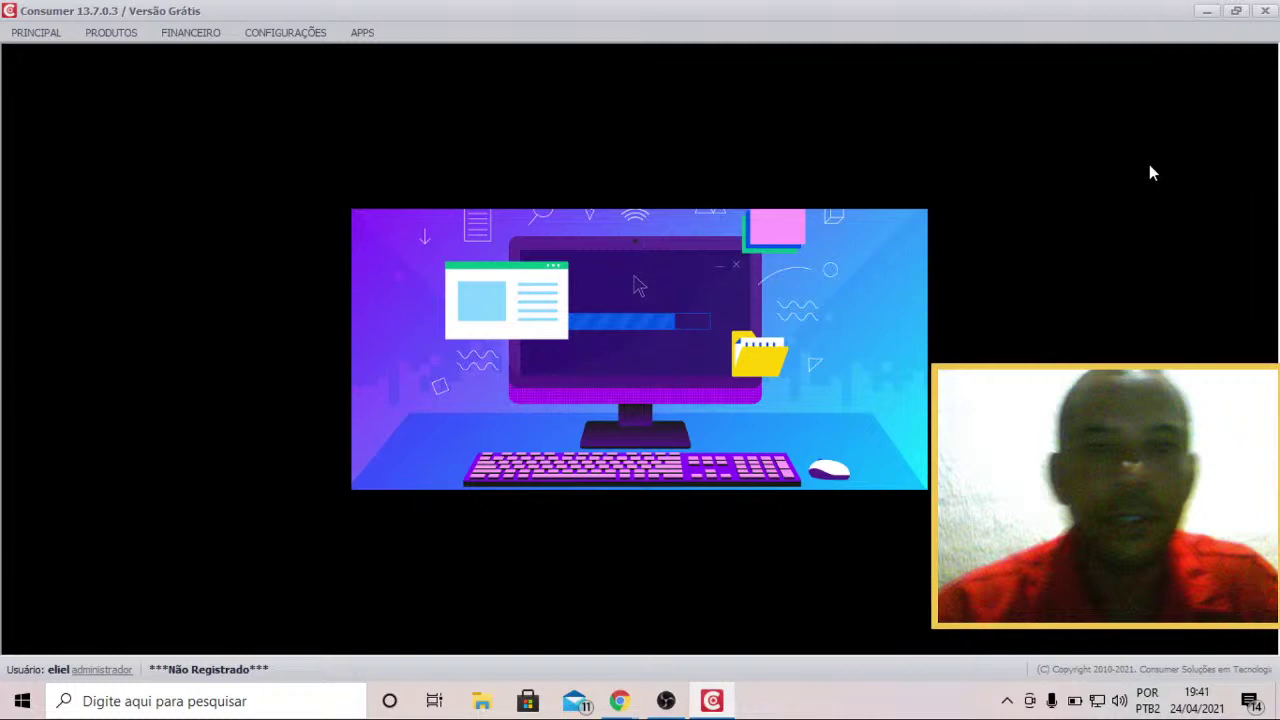
Look through the PRINCIPAL, PRODUTOS and CONFIGURAÇÕES ribbon tabs.
click(40, 34)
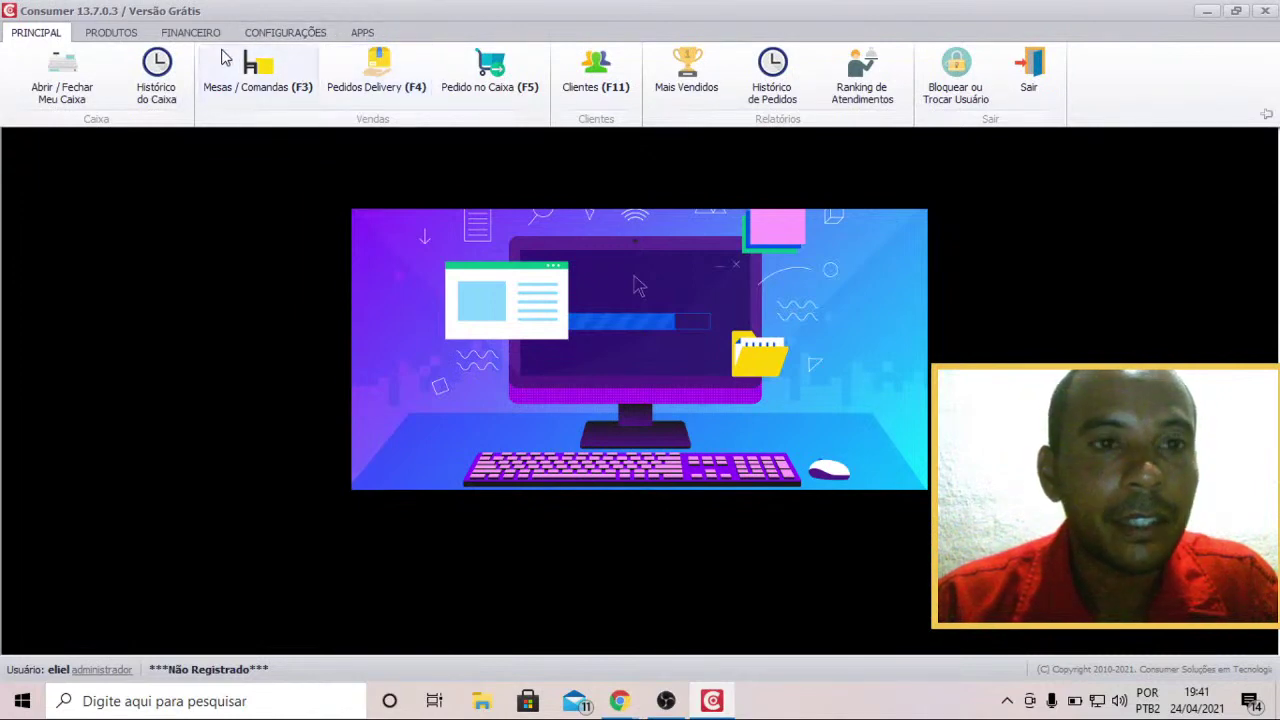
click(118, 33)
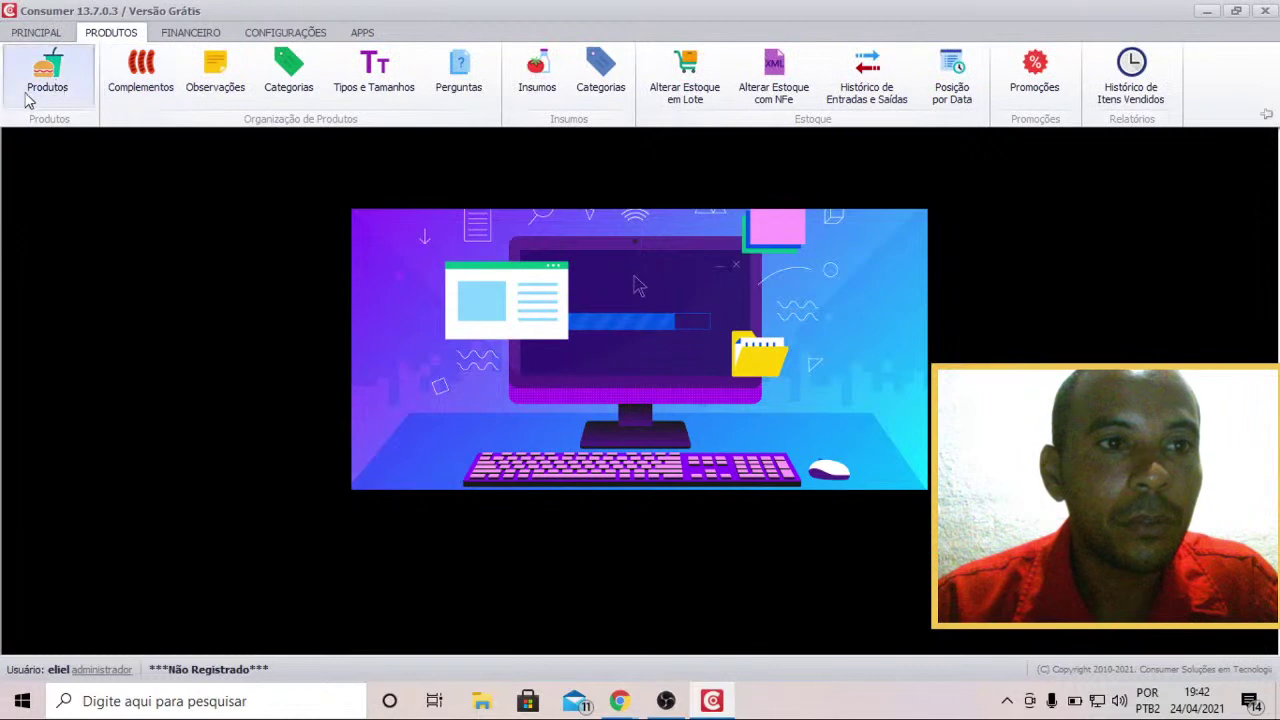
click(36, 92)
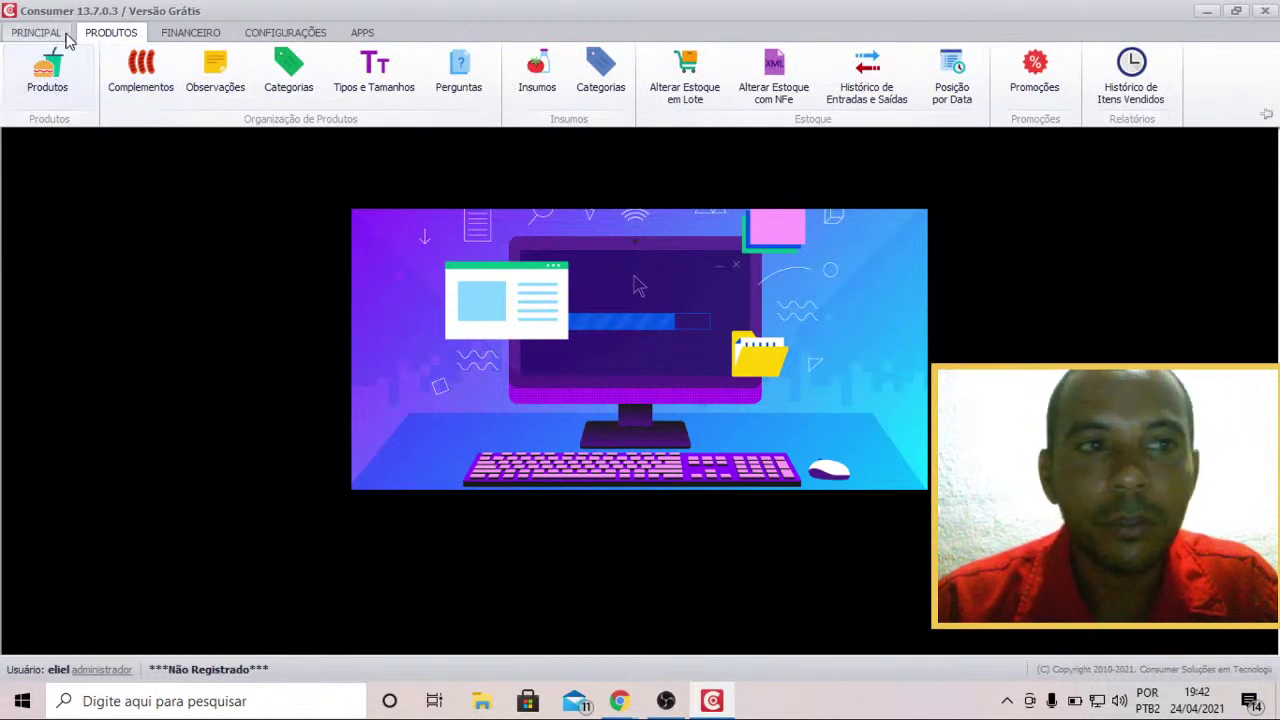
click(277, 34)
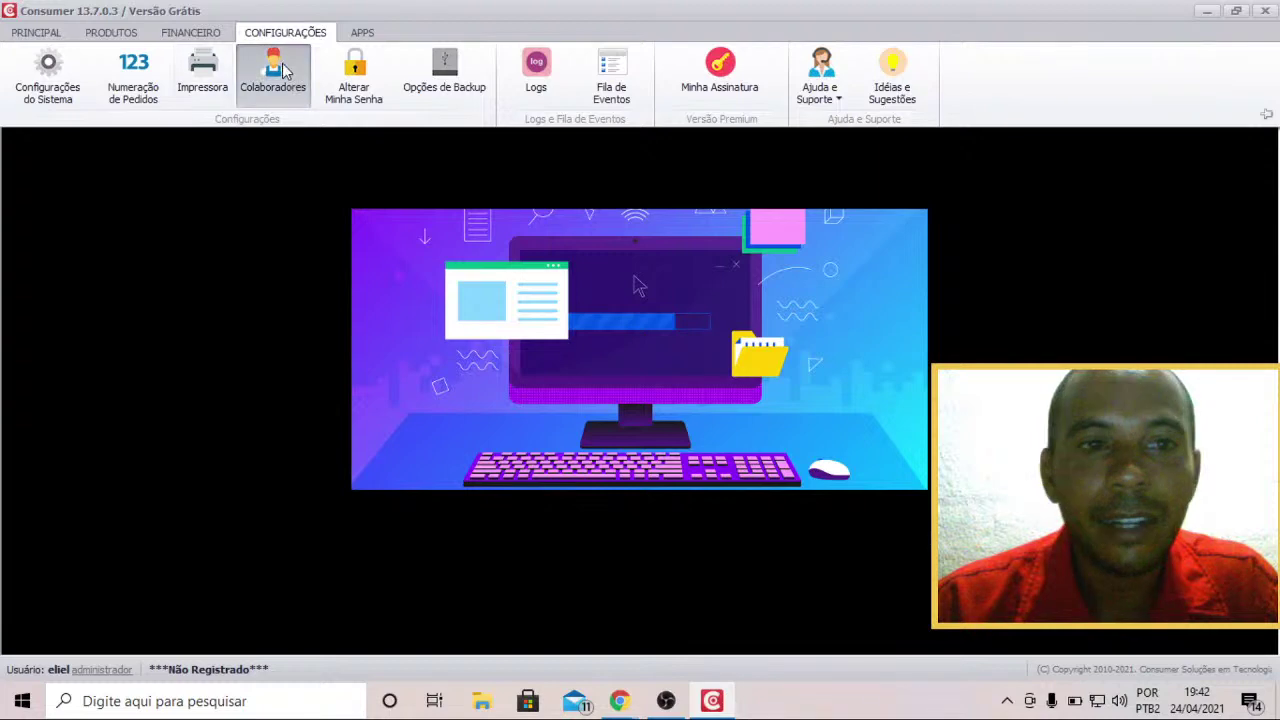
click(273, 72)
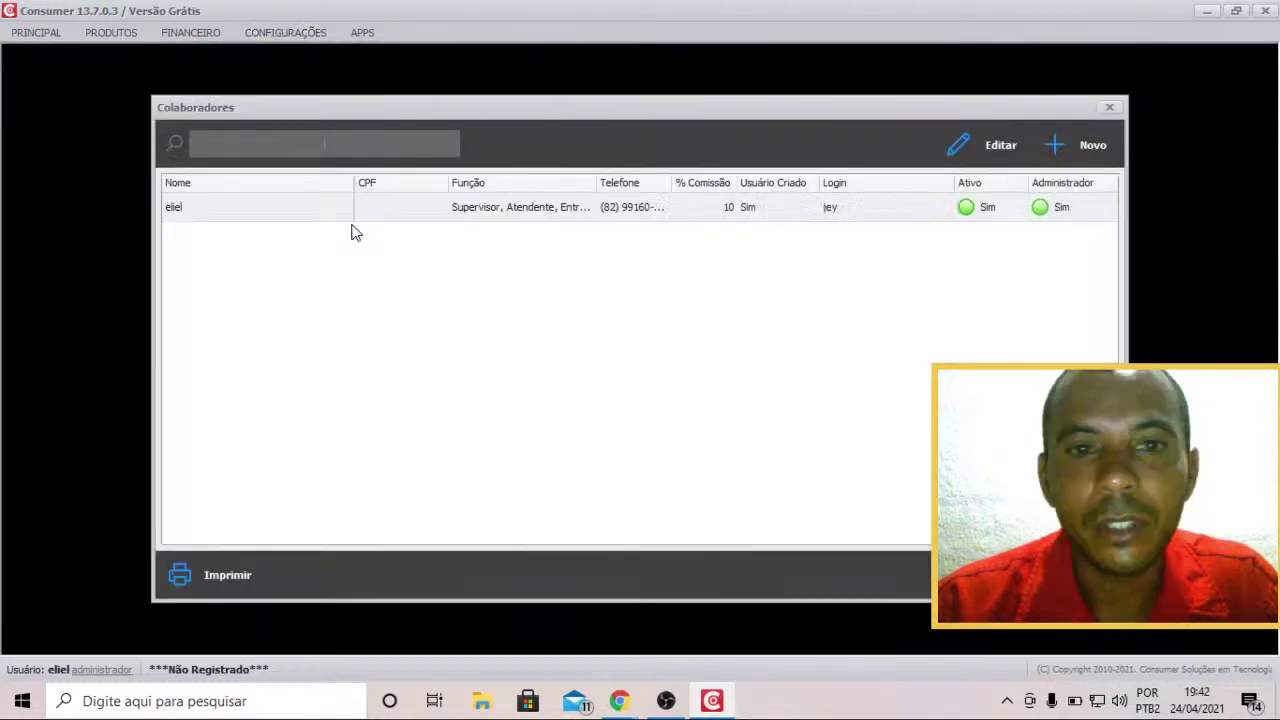
click(1078, 148)
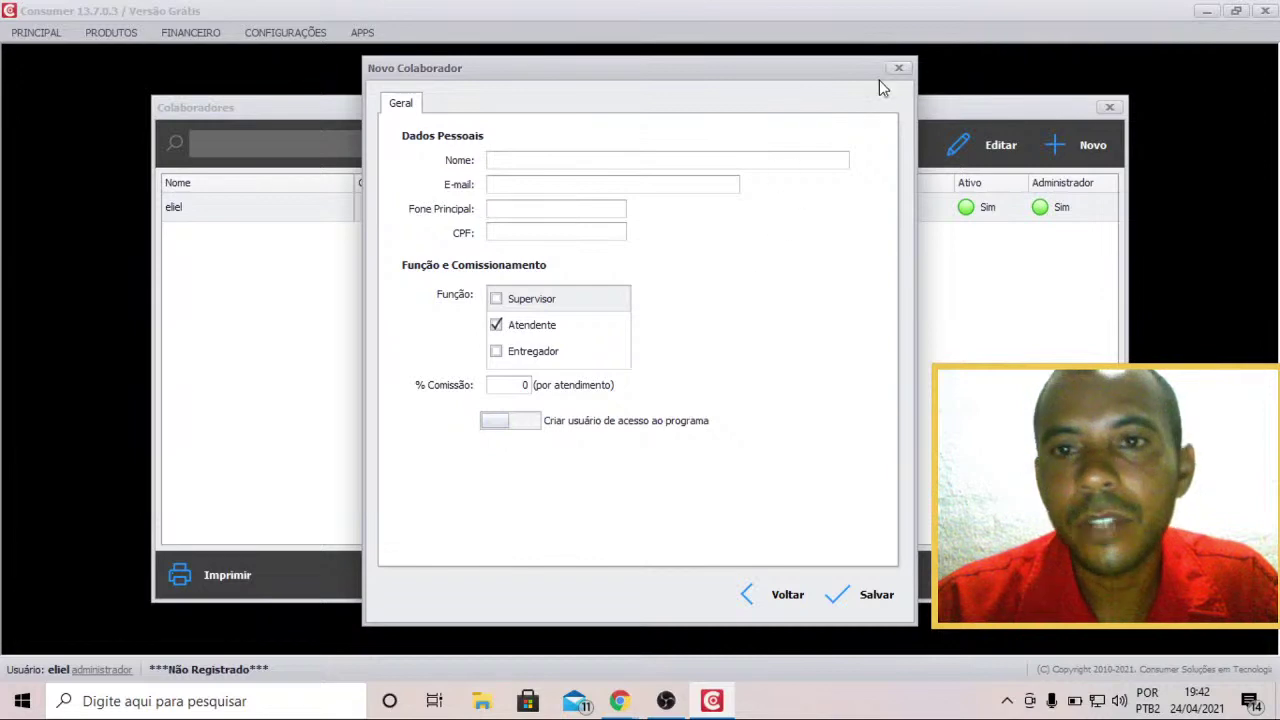
click(898, 70)
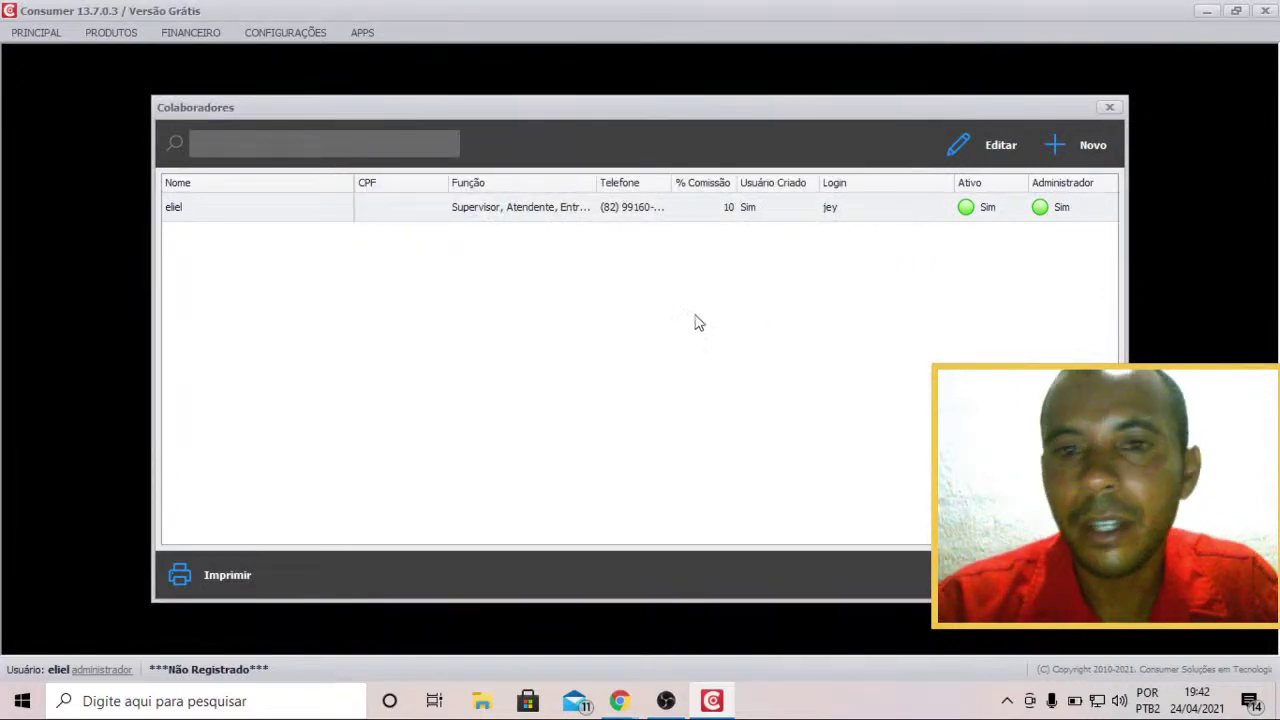
click(1109, 107)
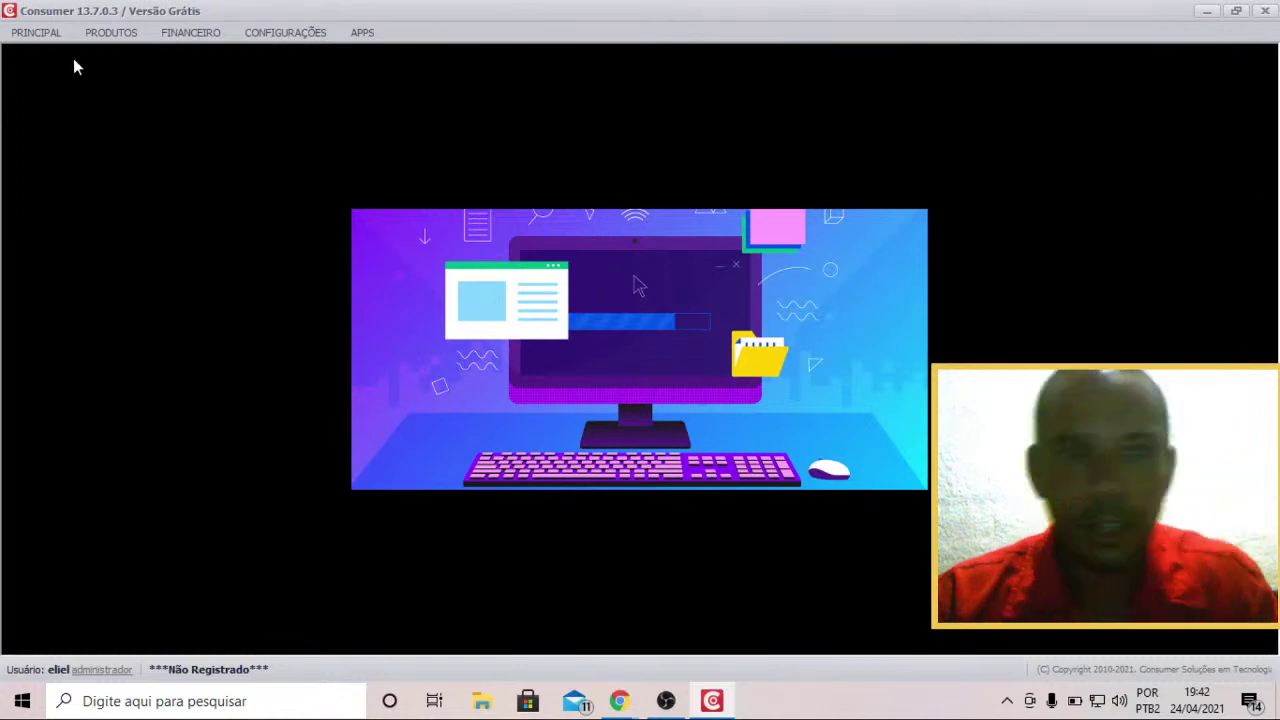
Drop down the PRINCIPAL ribbon panel over the empty Pedido window.
click(31, 35)
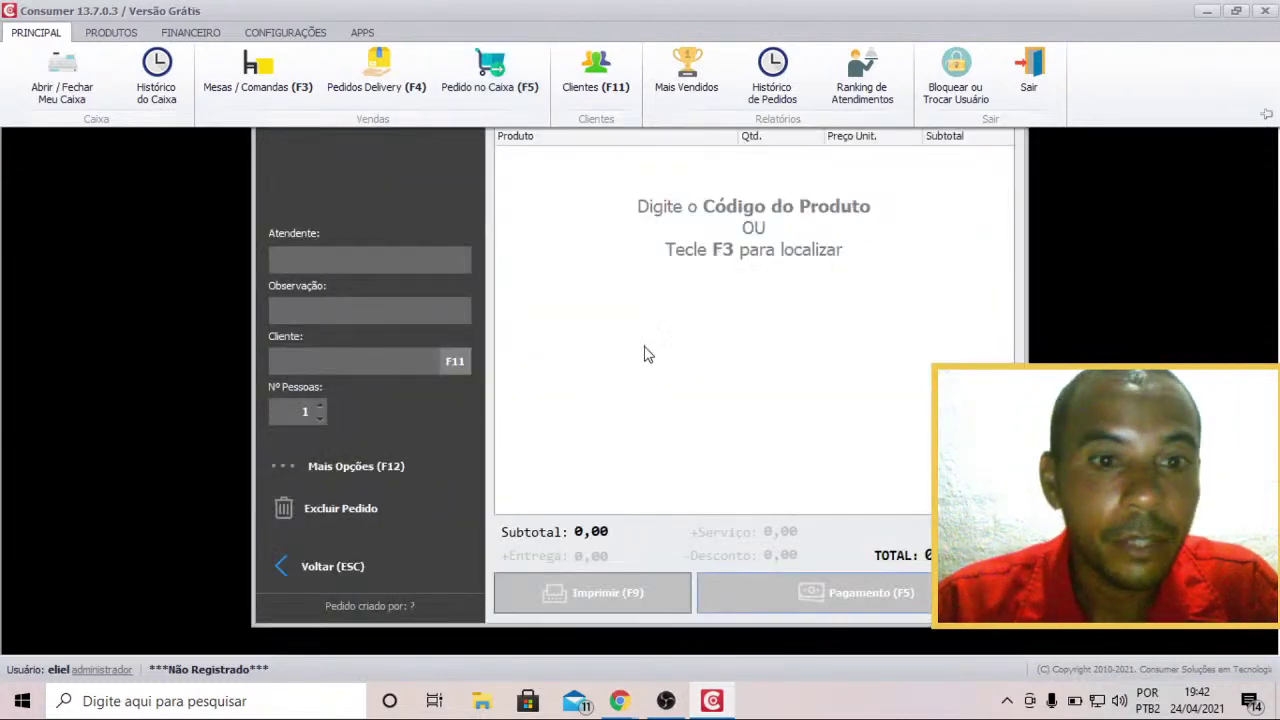
Collapse the ribbon and enlarge the Pedido window until it is maximized full-screen.
click(372, 178)
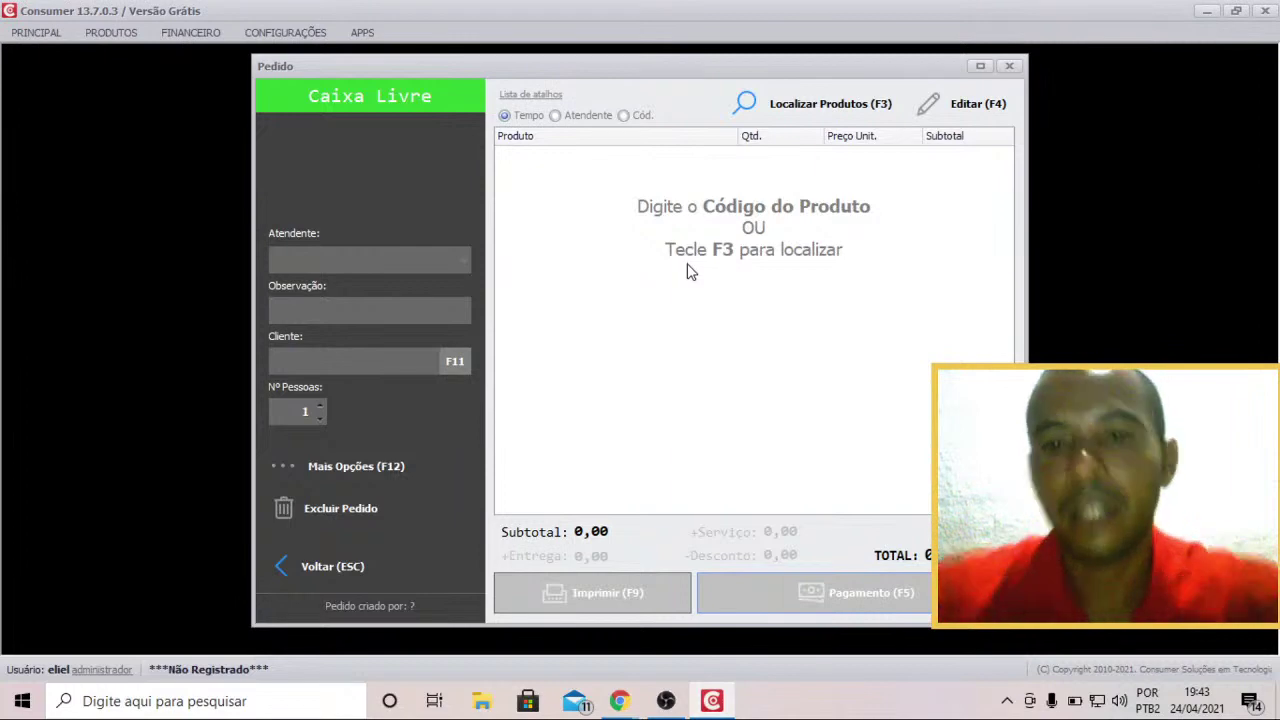
drag(1031, 271, 1270, 270)
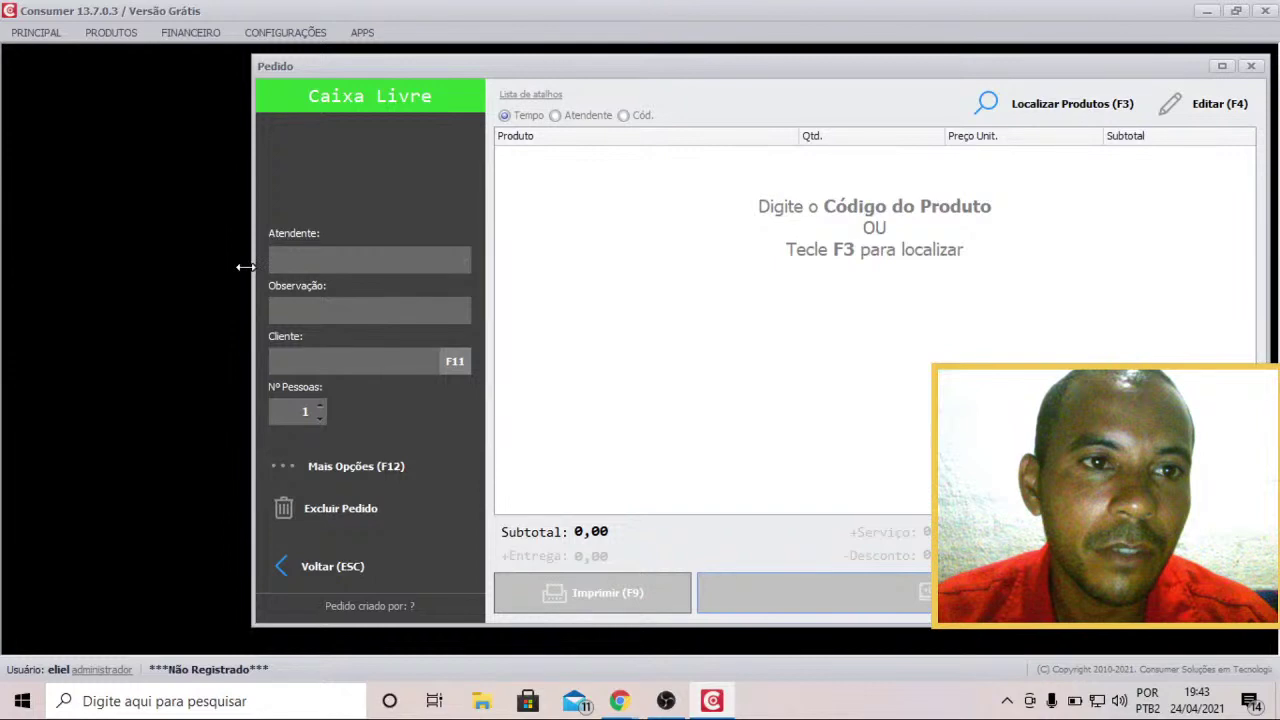
drag(245, 267, 2, 267)
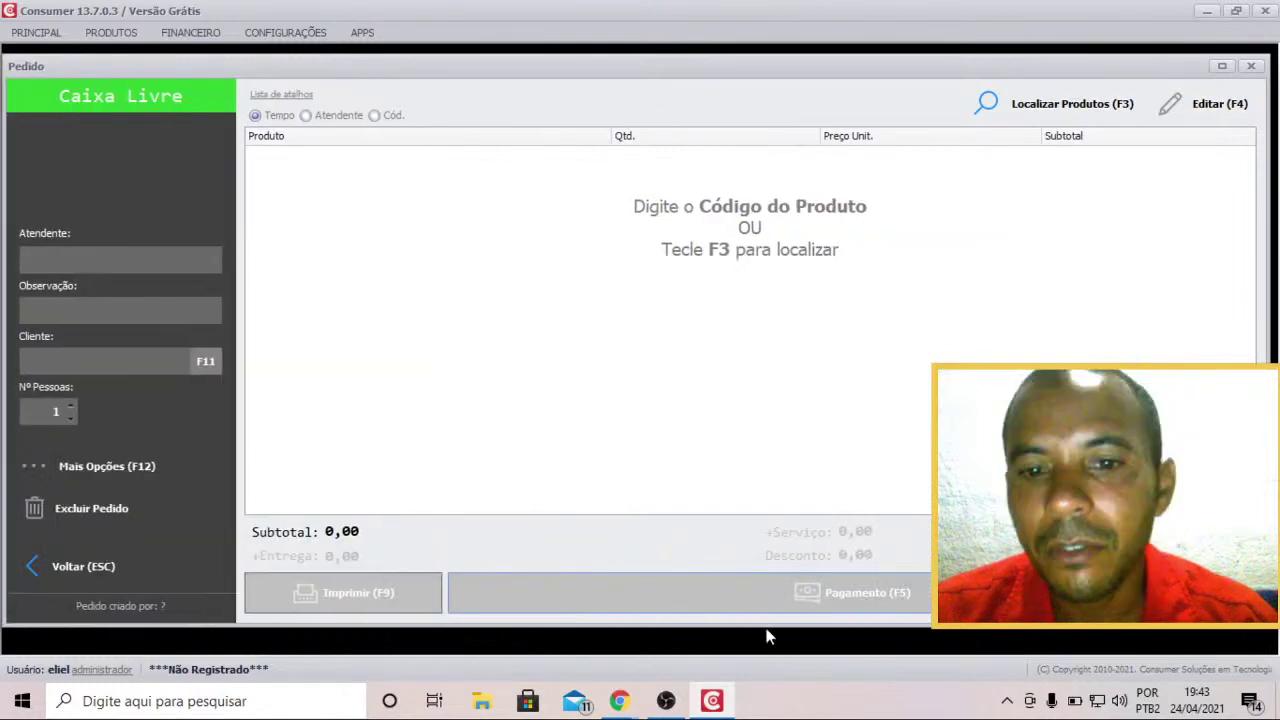
drag(763, 622, 757, 655)
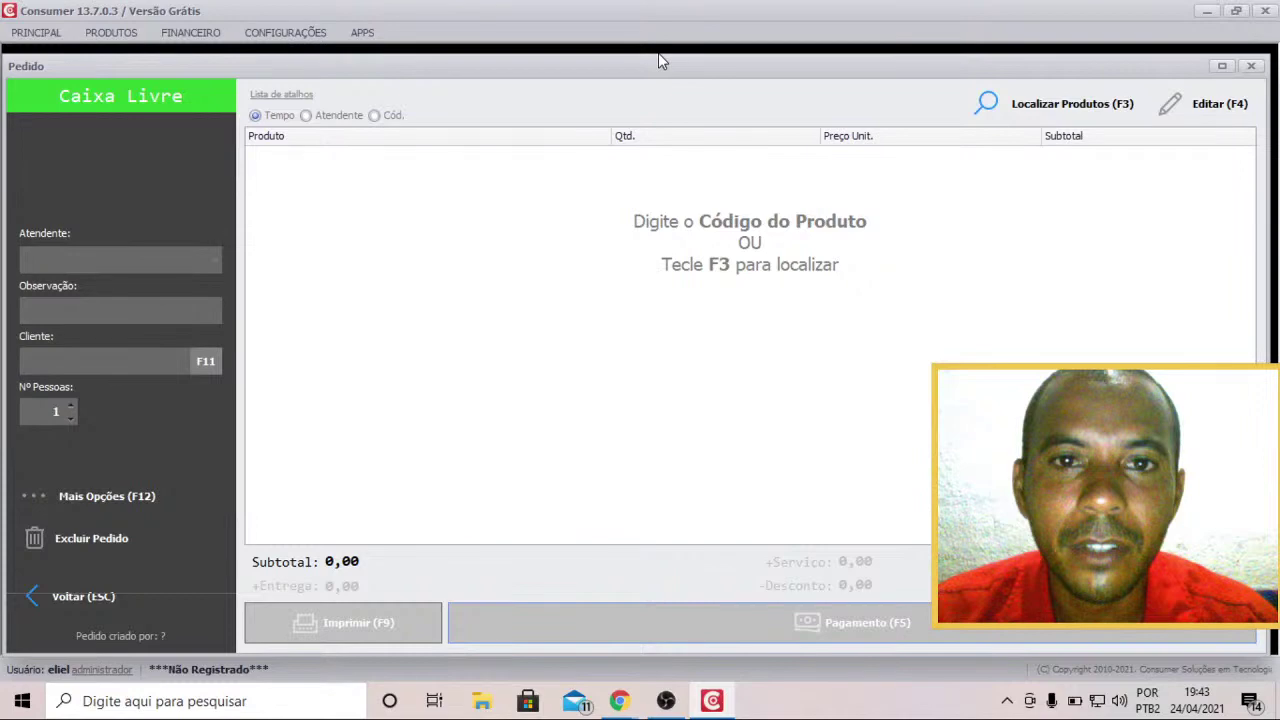
double_click(659, 62)
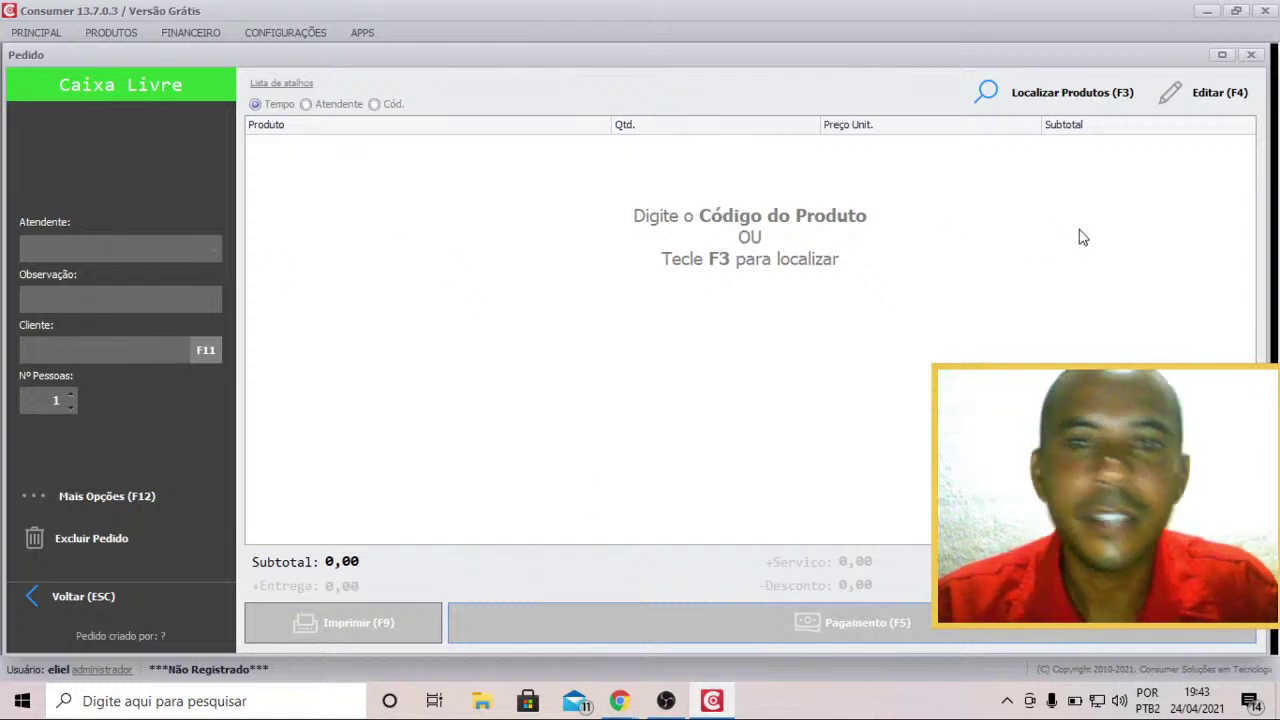
click(1222, 55)
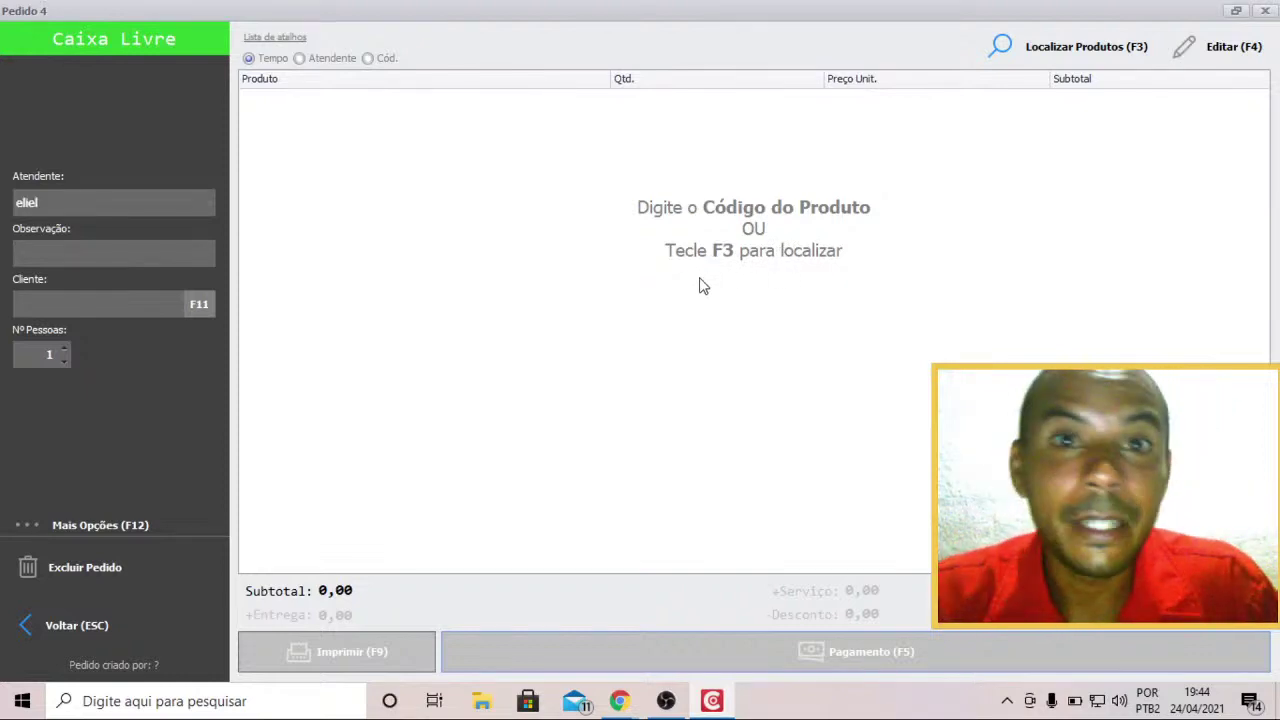
Start the order with F3, try Combo Família, and abandon it after the missing-options warning.
key(F3)
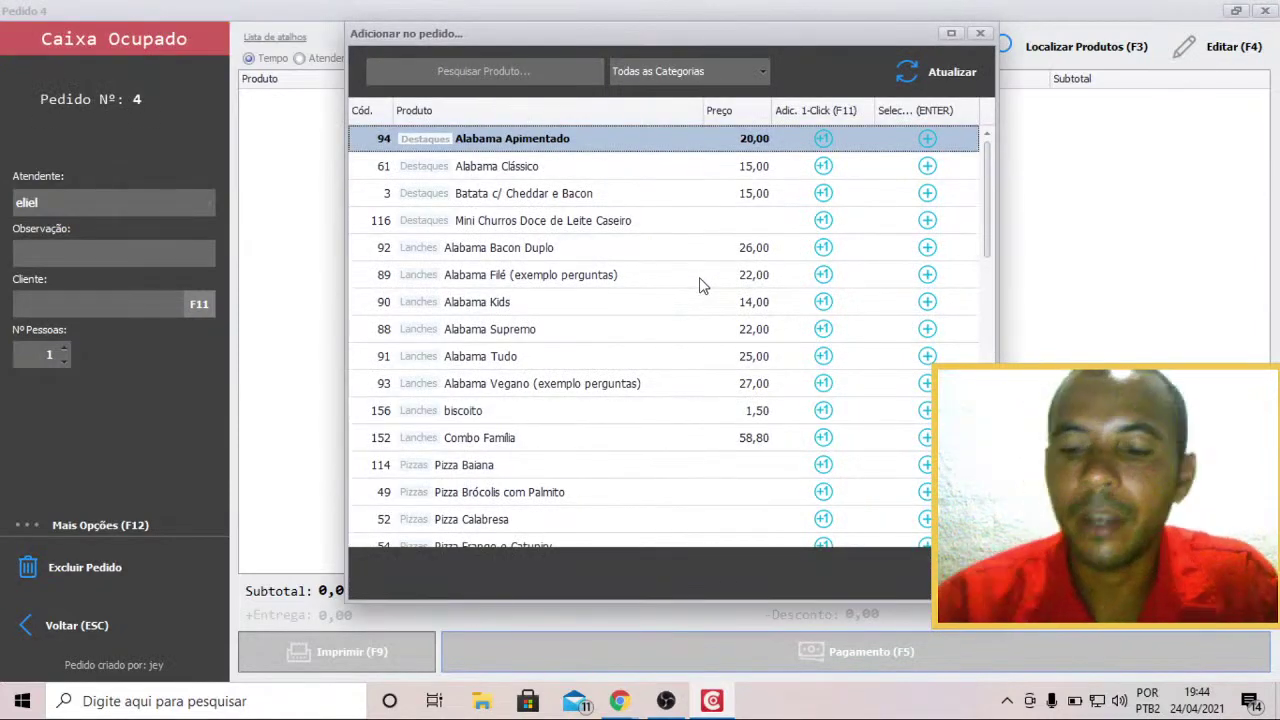
key(Down)
key(Down)
key(Down)
key(Down)
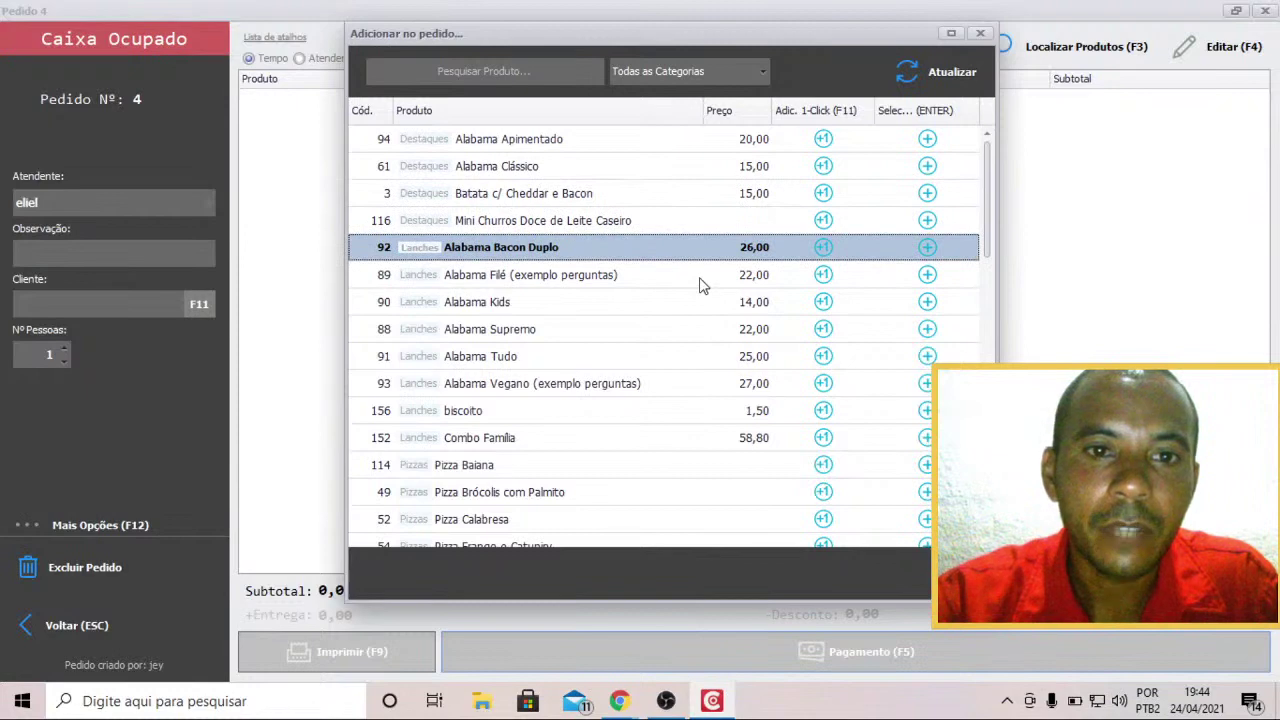
key(Down)
key(Down)
key(Up)
key(Down)
key(Down)
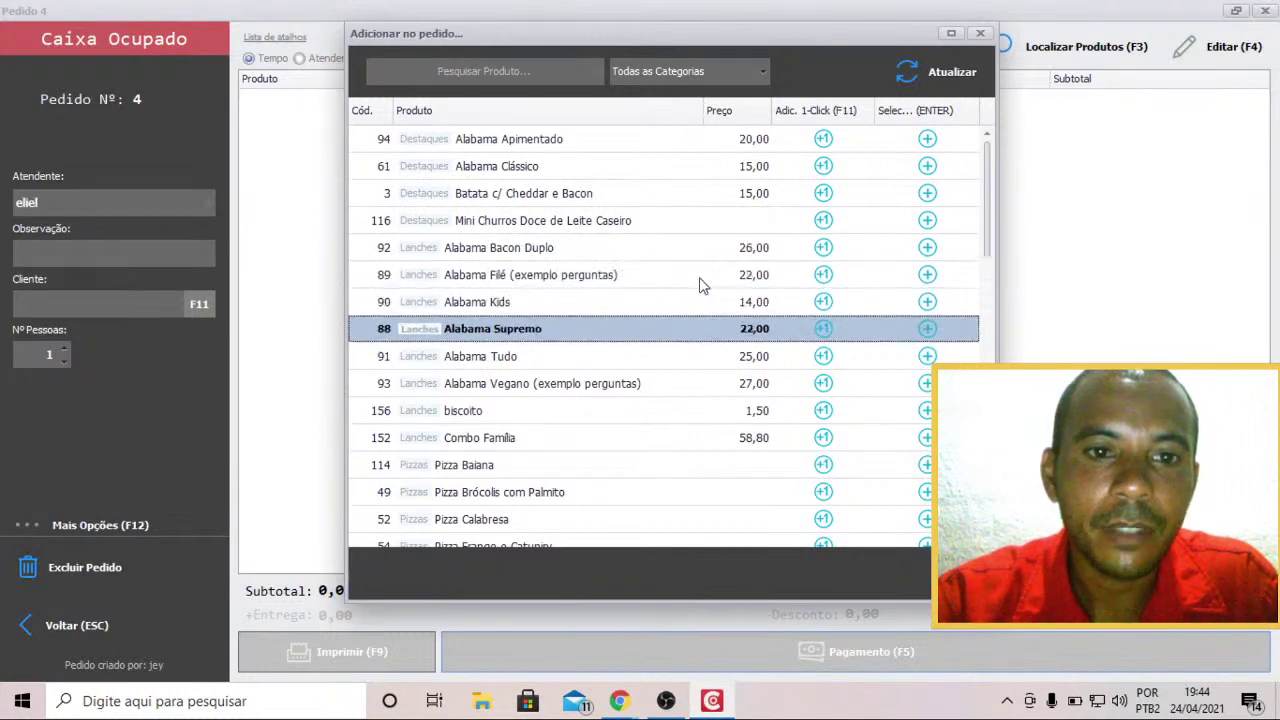
key(Down)
key(Down)
key(Down)
key(Down)
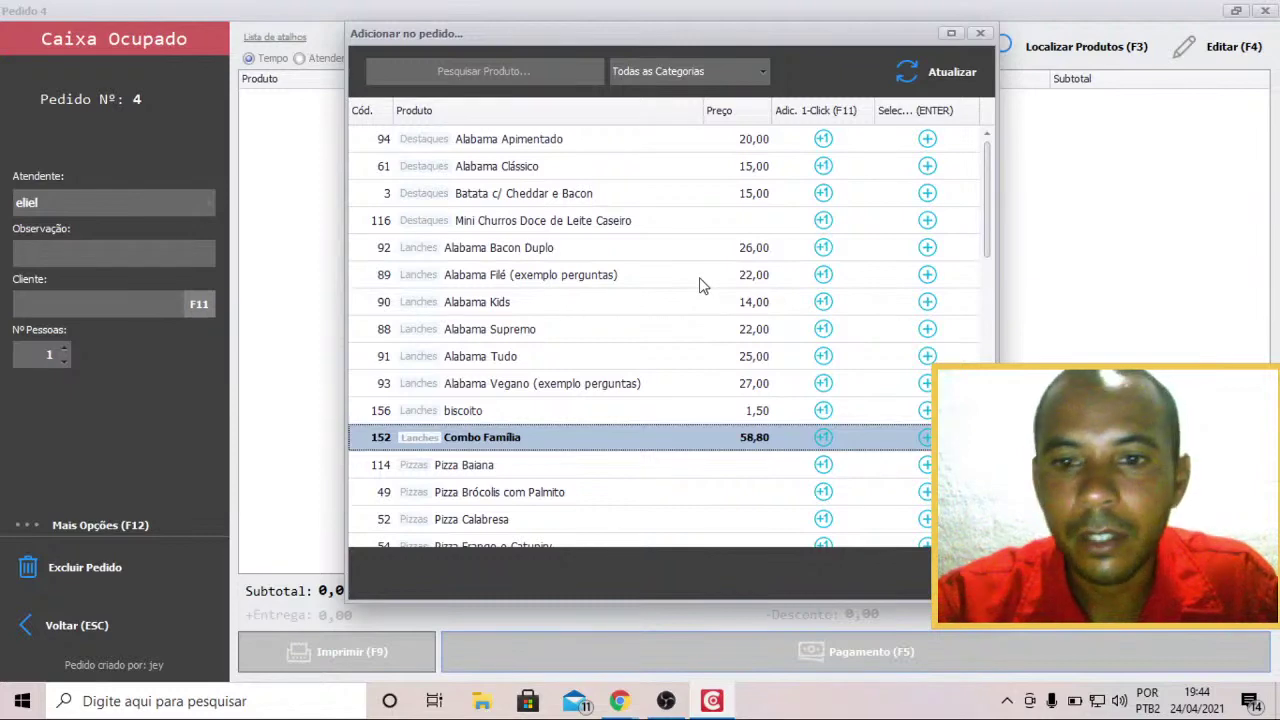
key(Return)
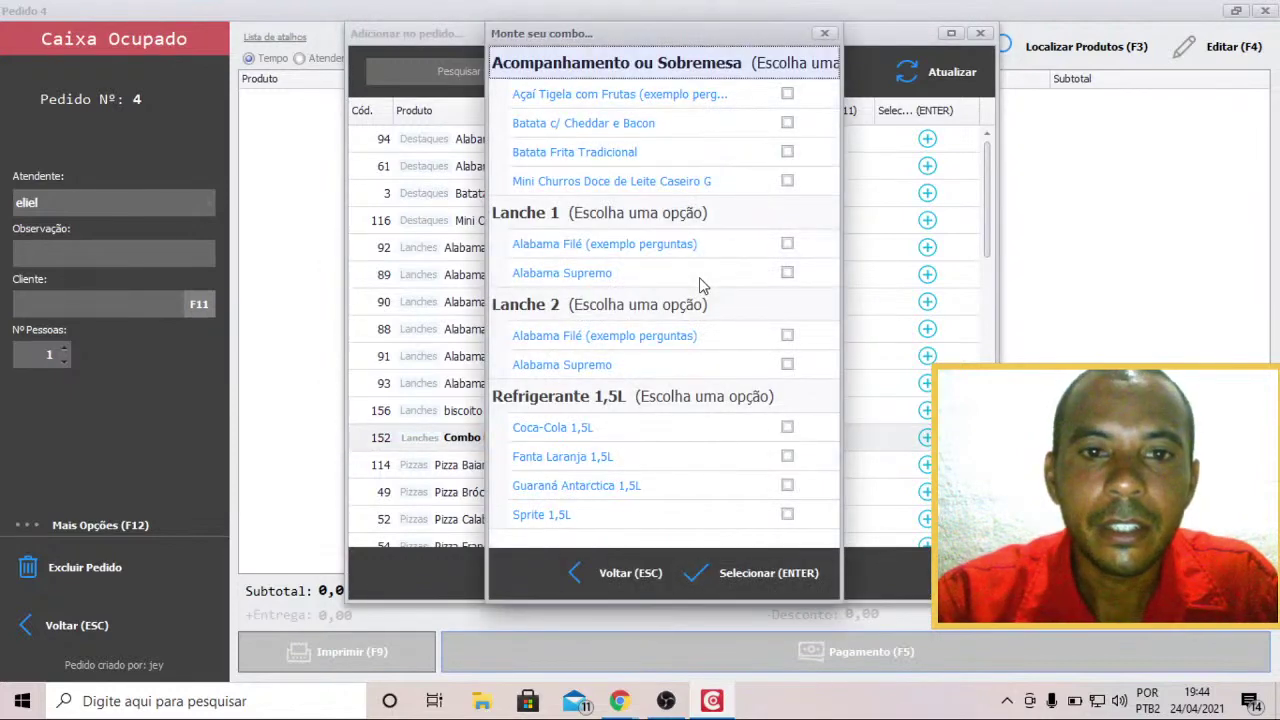
key(Return)
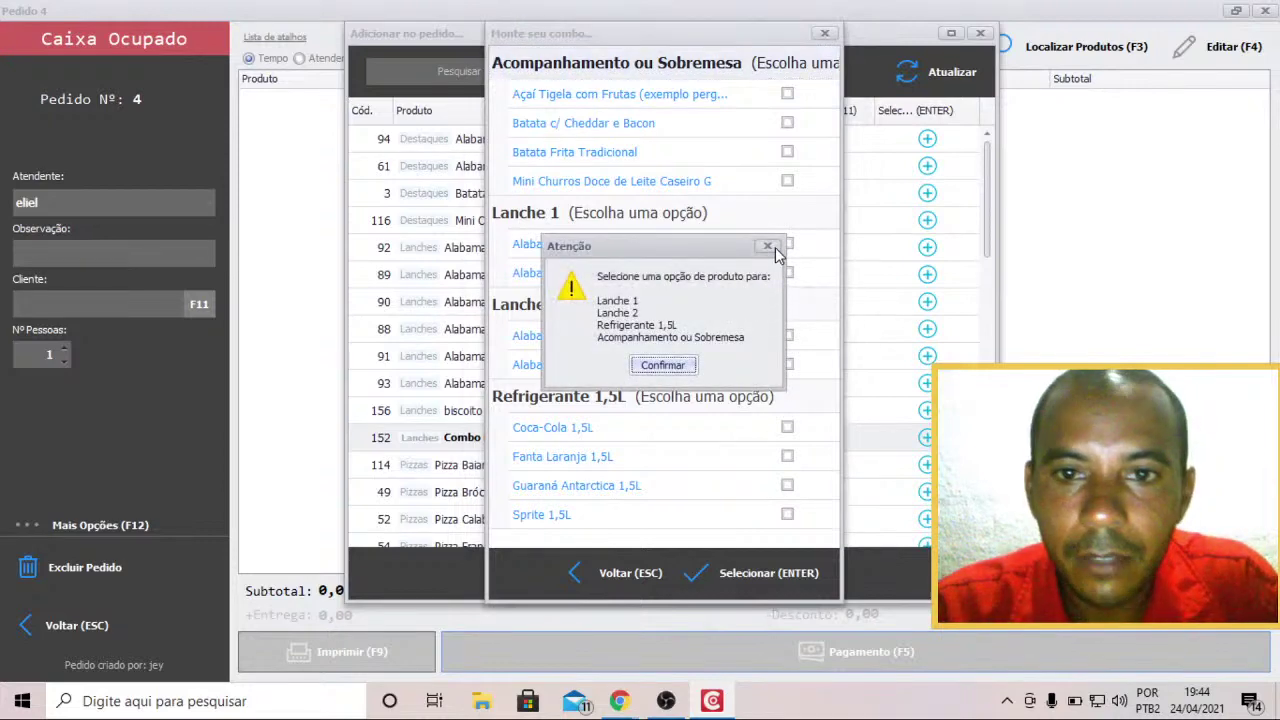
click(767, 246)
click(825, 33)
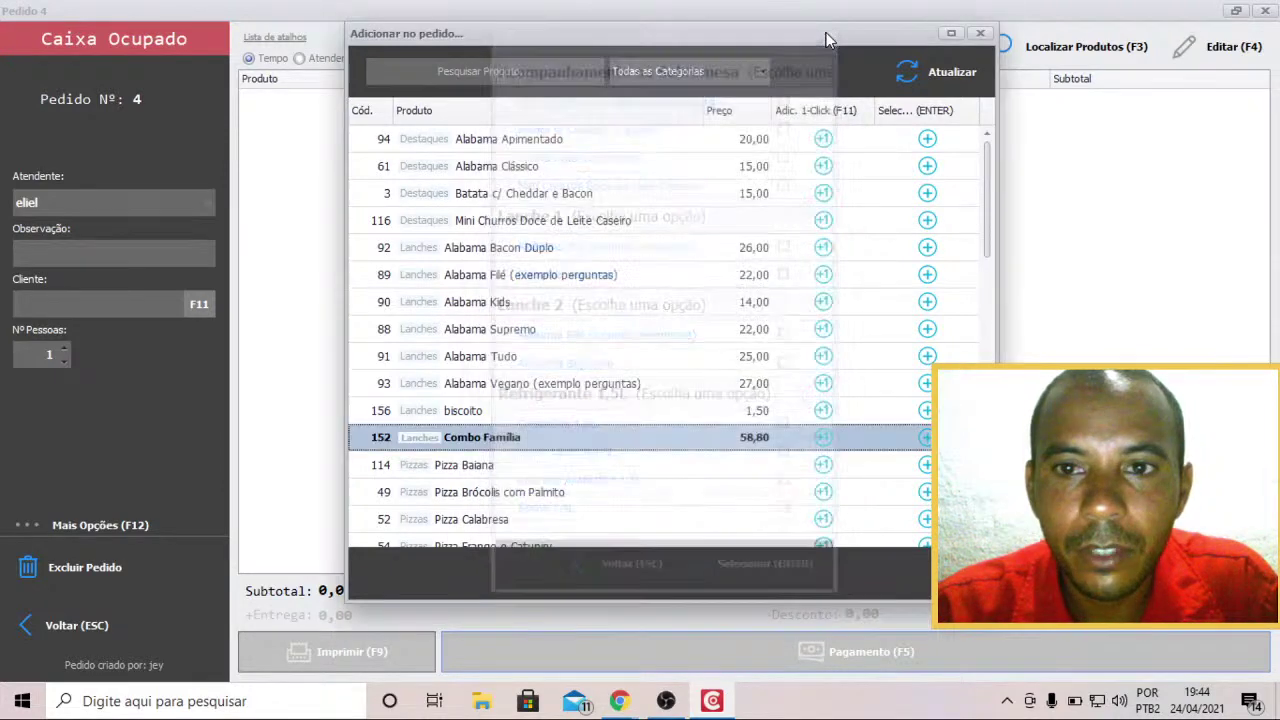
Open biscoito at 1,50 in Adicionar no pedido with quantity 1.
key(Up)
key(Up)
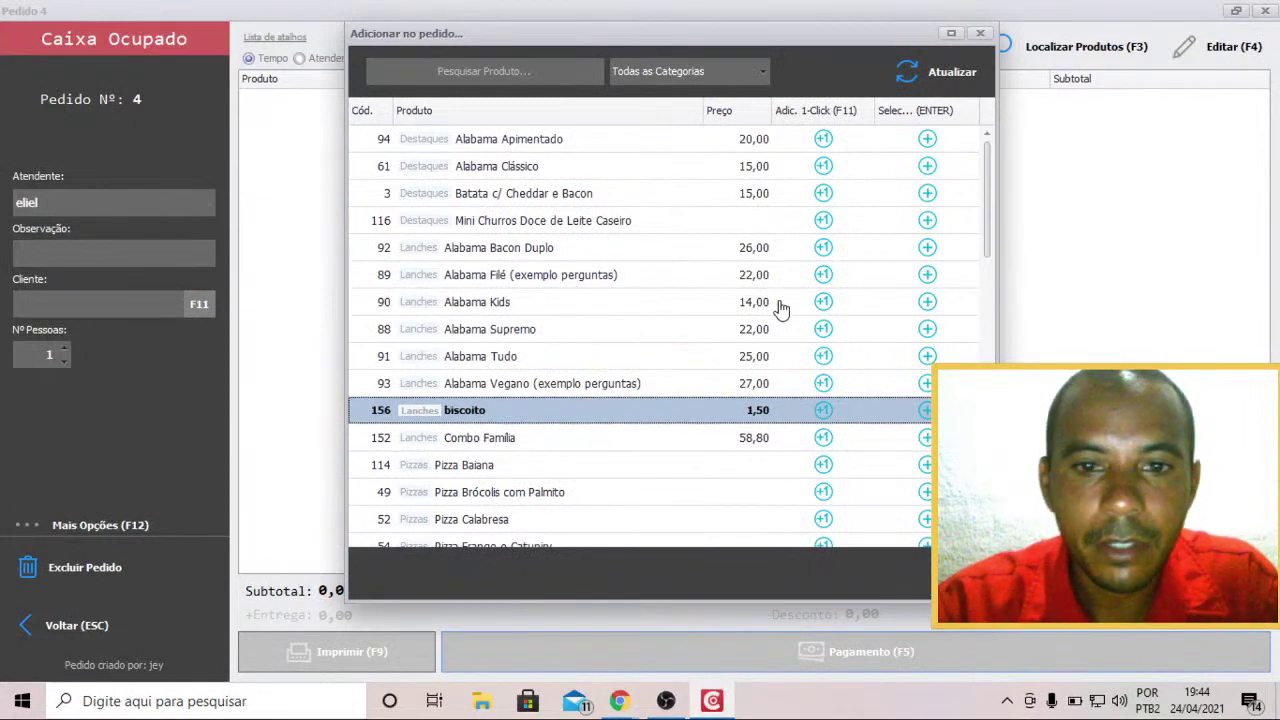
key(Down)
key(Up)
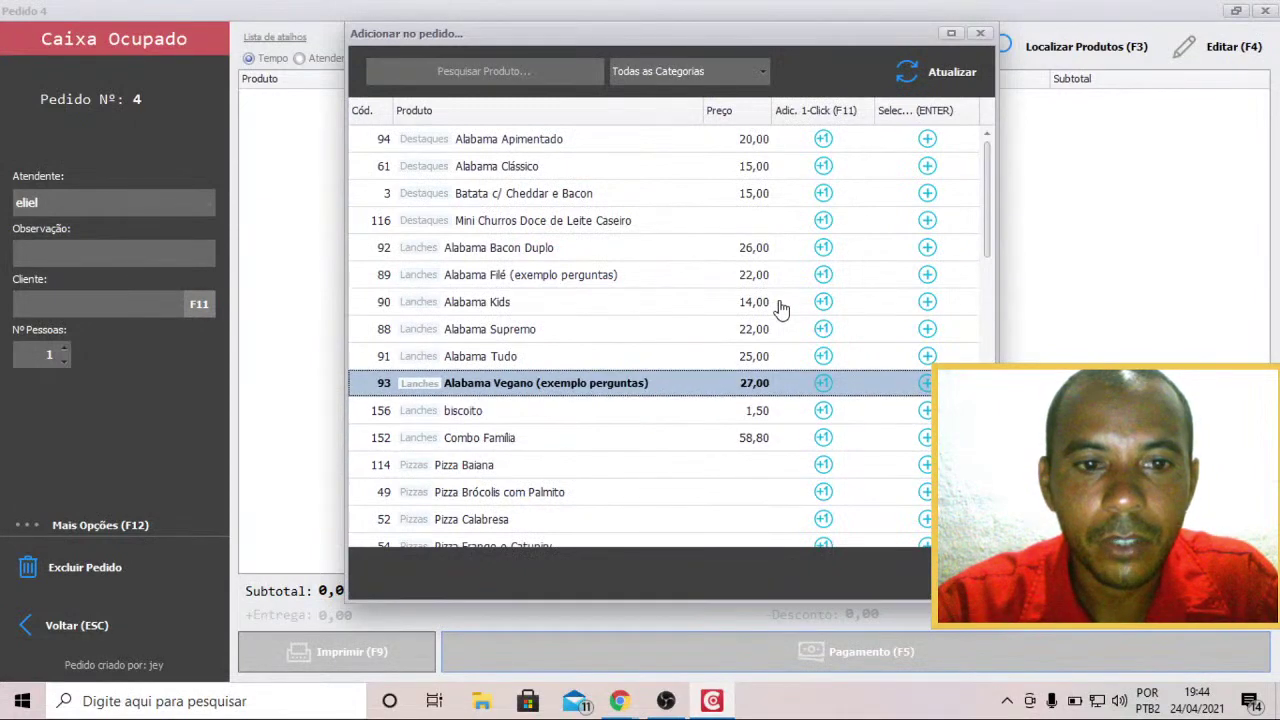
key(Down)
key(Return)
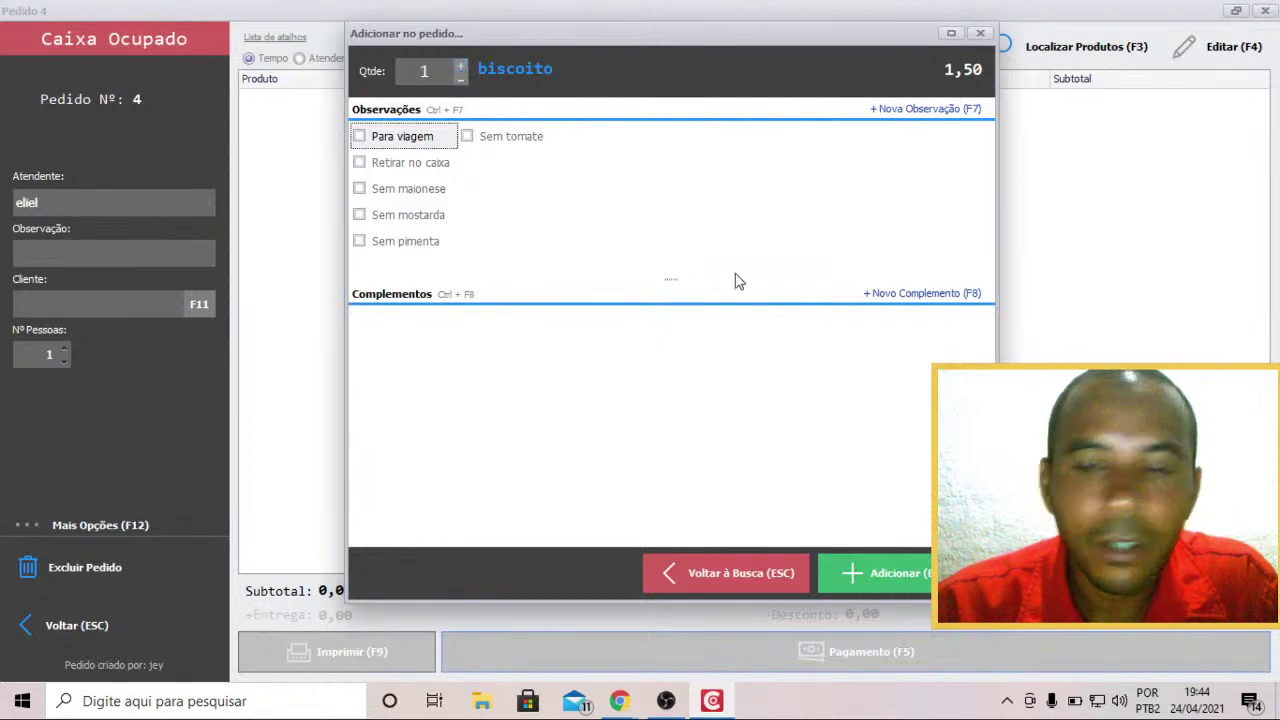
Raise the biscoito quantity to 10 and add it, making the subtotal 15,00.
click(461, 67)
click(461, 67)
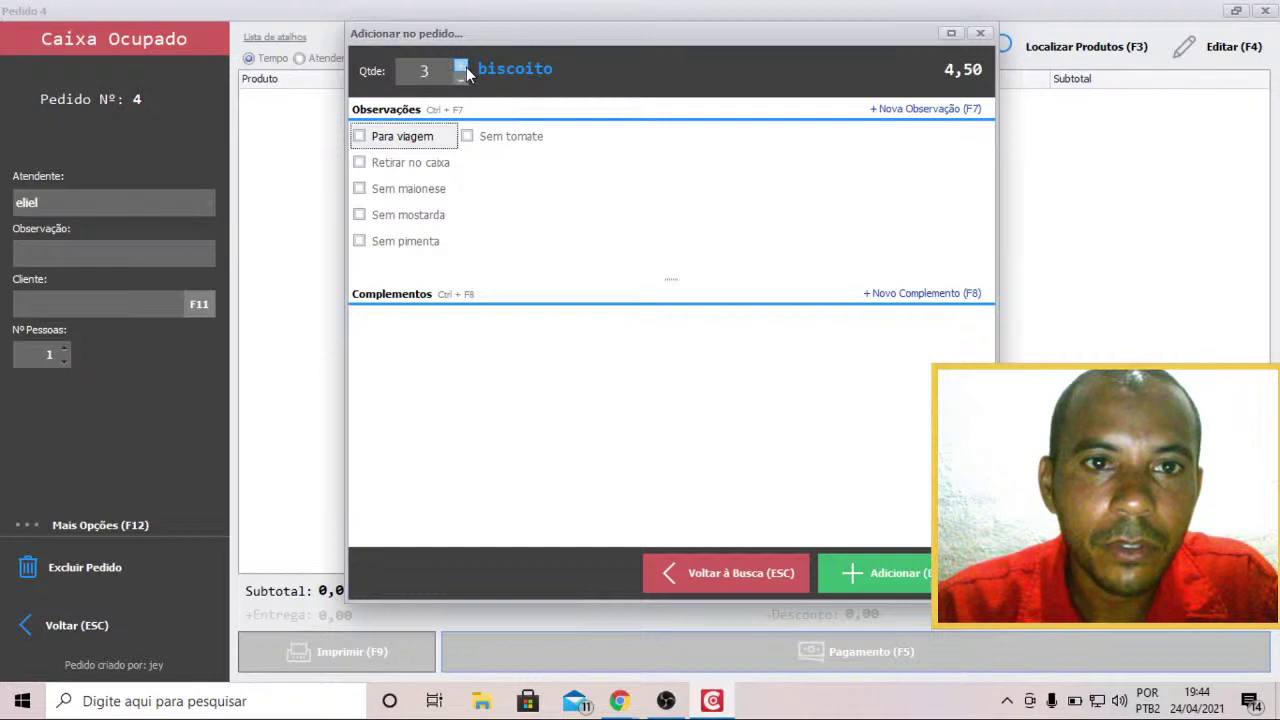
click(461, 67)
click(461, 67)
click(461, 67)
click(461, 67)
click(461, 67)
click(461, 67)
click(461, 67)
click(461, 67)
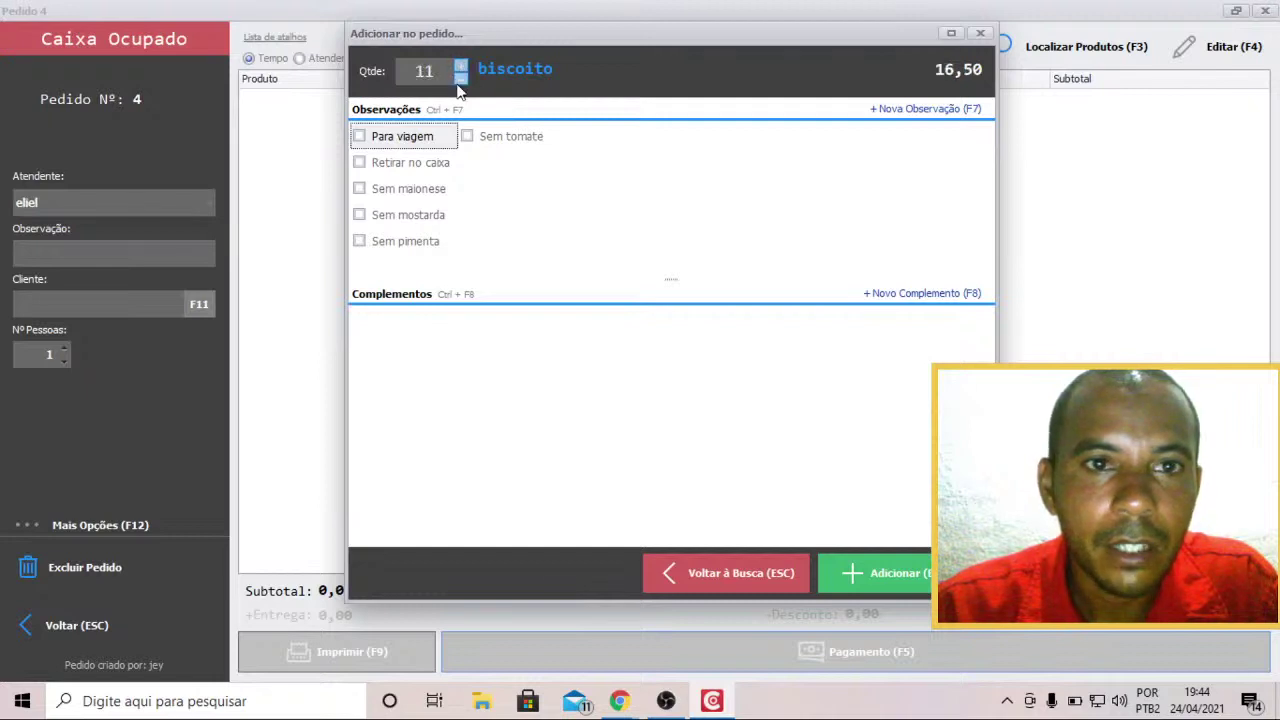
click(461, 78)
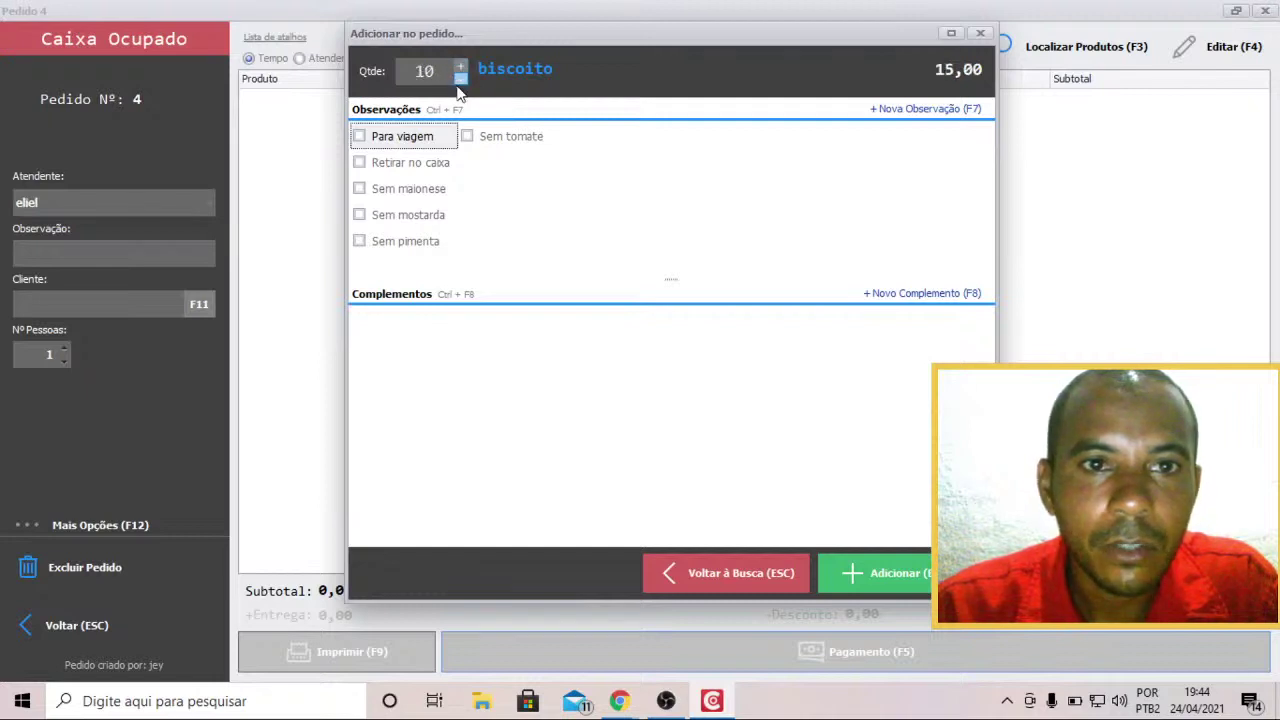
click(880, 573)
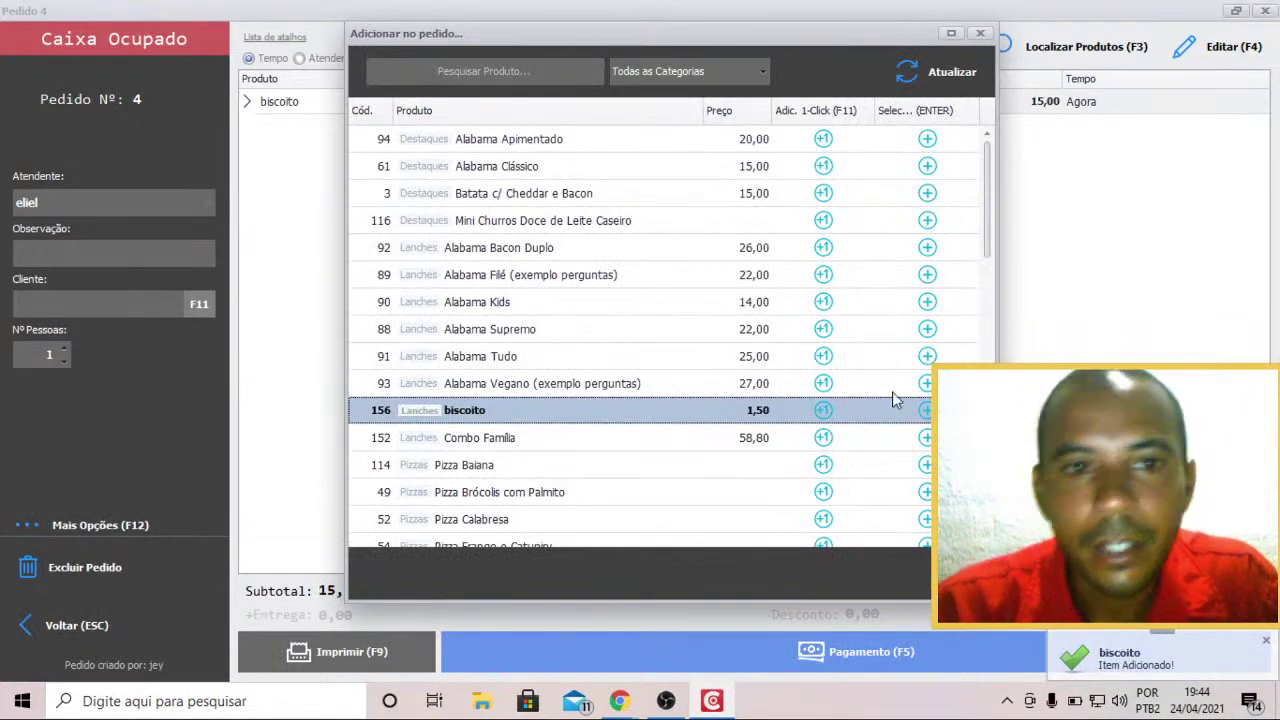
Add one Batata c/ Cheddar e Bacon to Pedido 4.
key(Up)
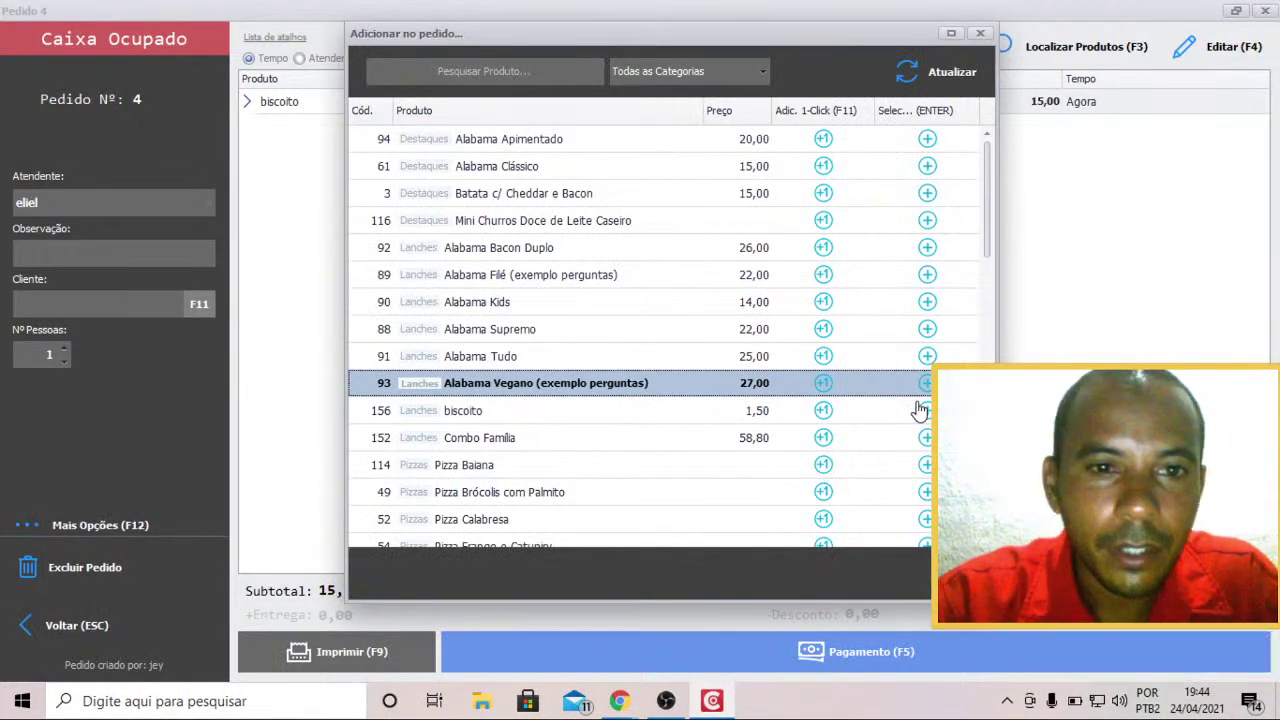
key(Up)
key(Up)
key(Up)
key(Up)
key(Up)
key(Up)
key(Up)
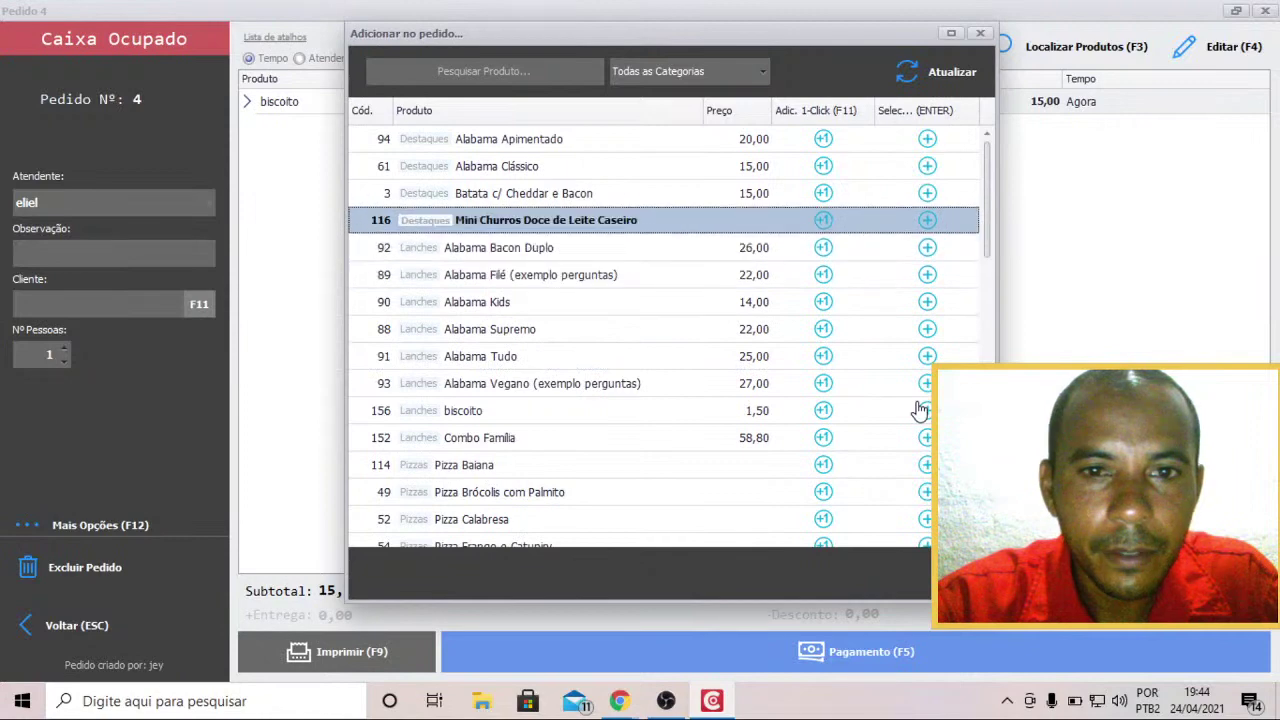
key(Return)
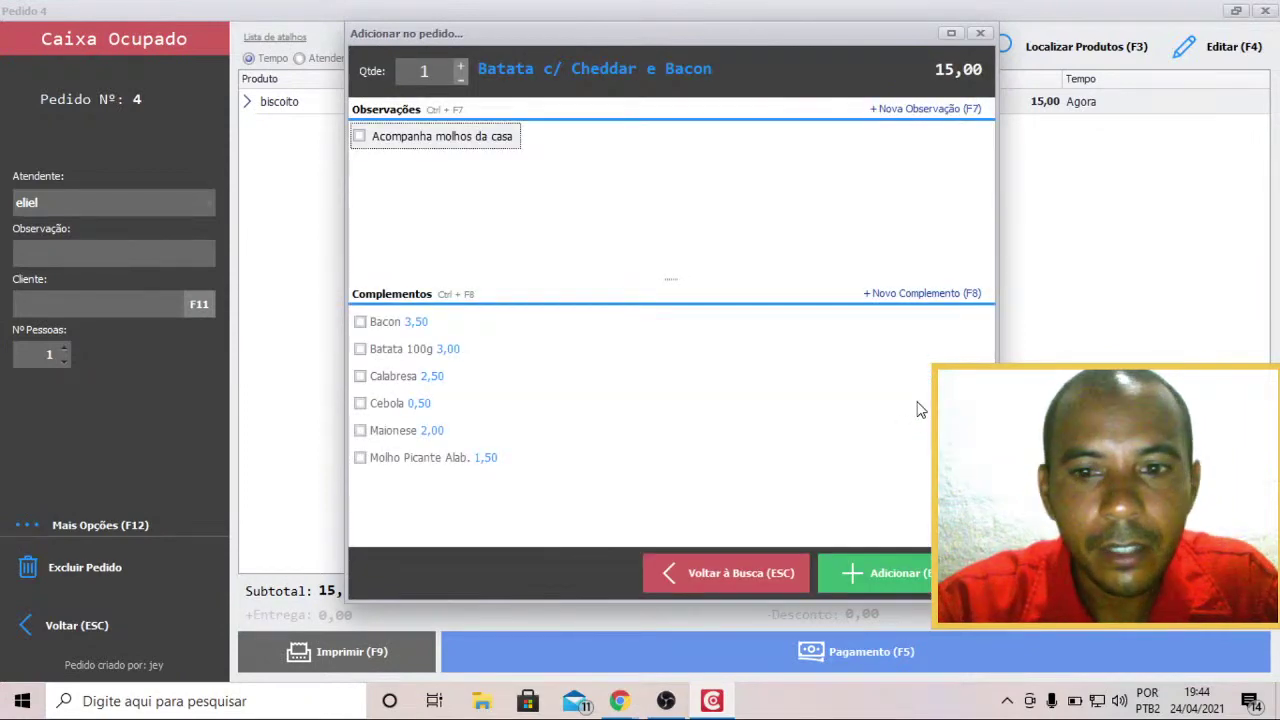
key(Return)
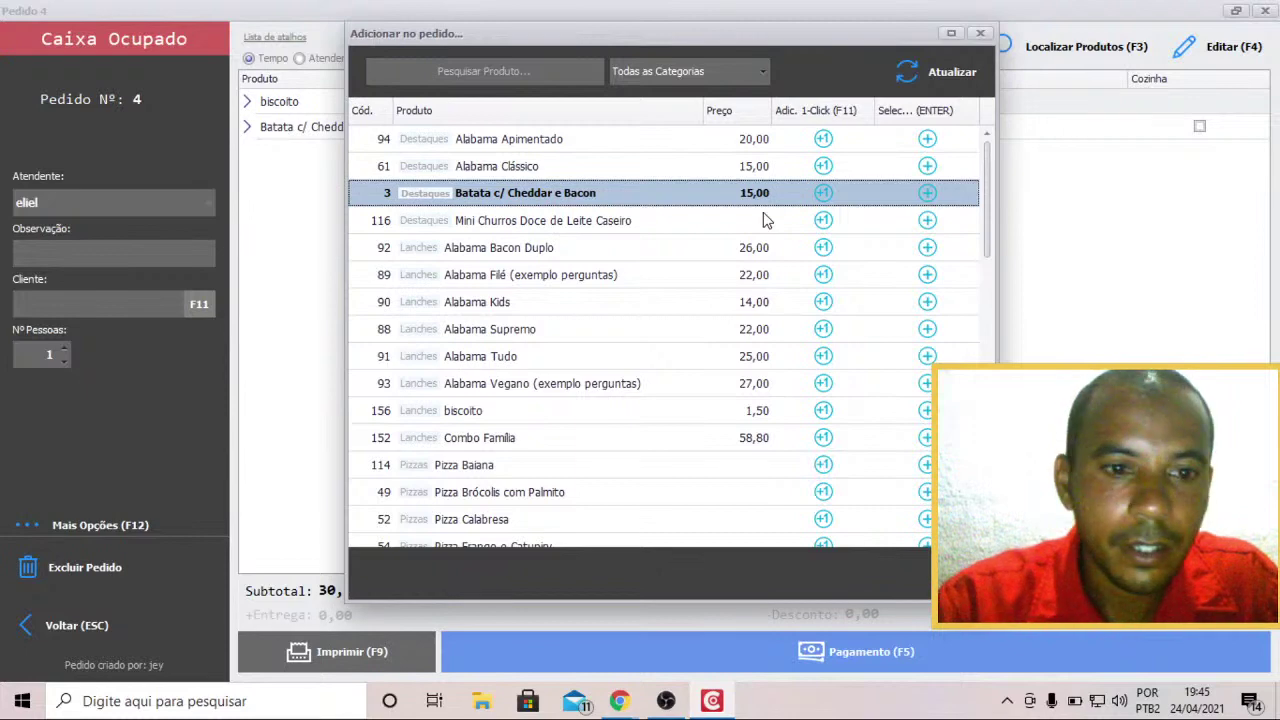
Add two Alabama Apimentado, bringing the subtotal to 70.
key(Up)
key(Up)
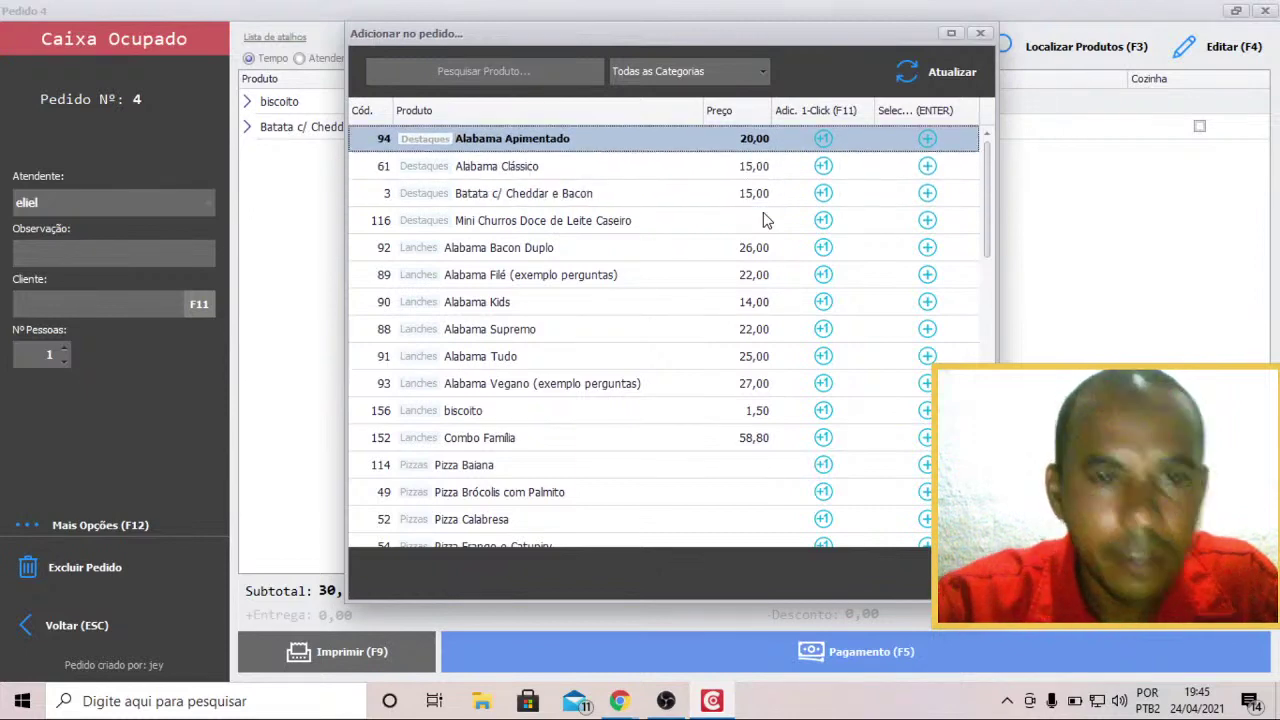
key(Return)
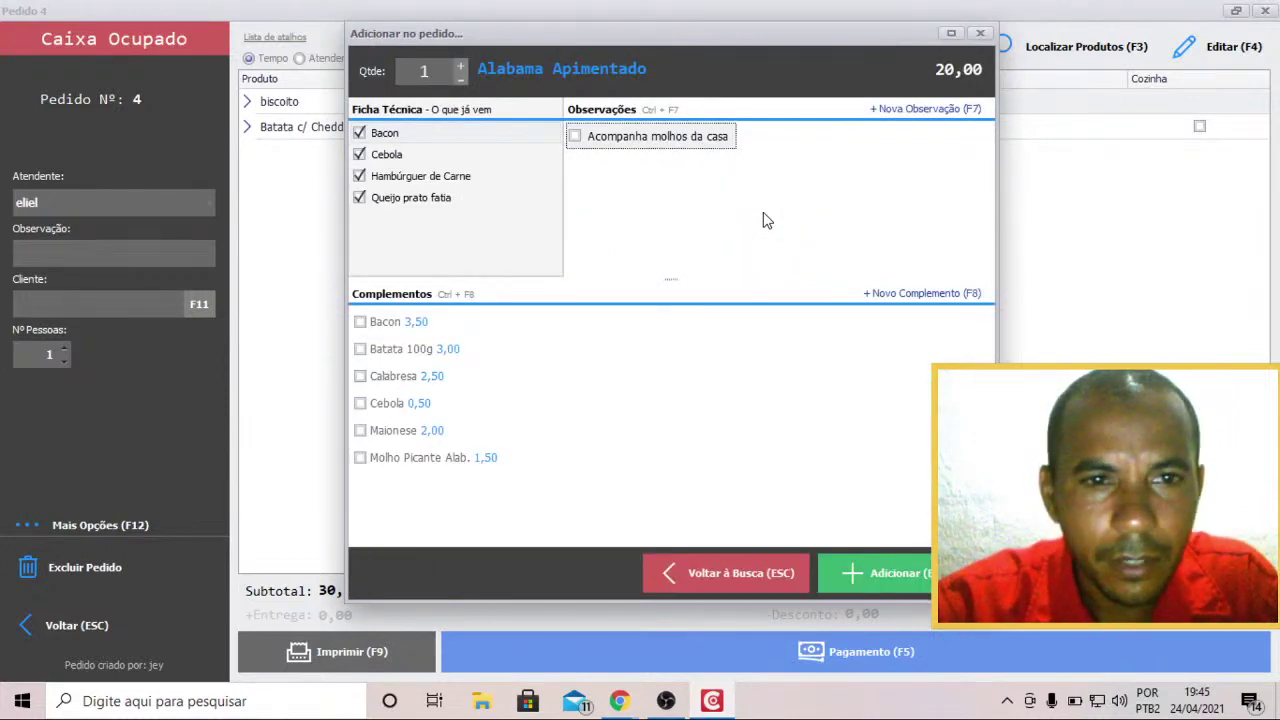
click(460, 65)
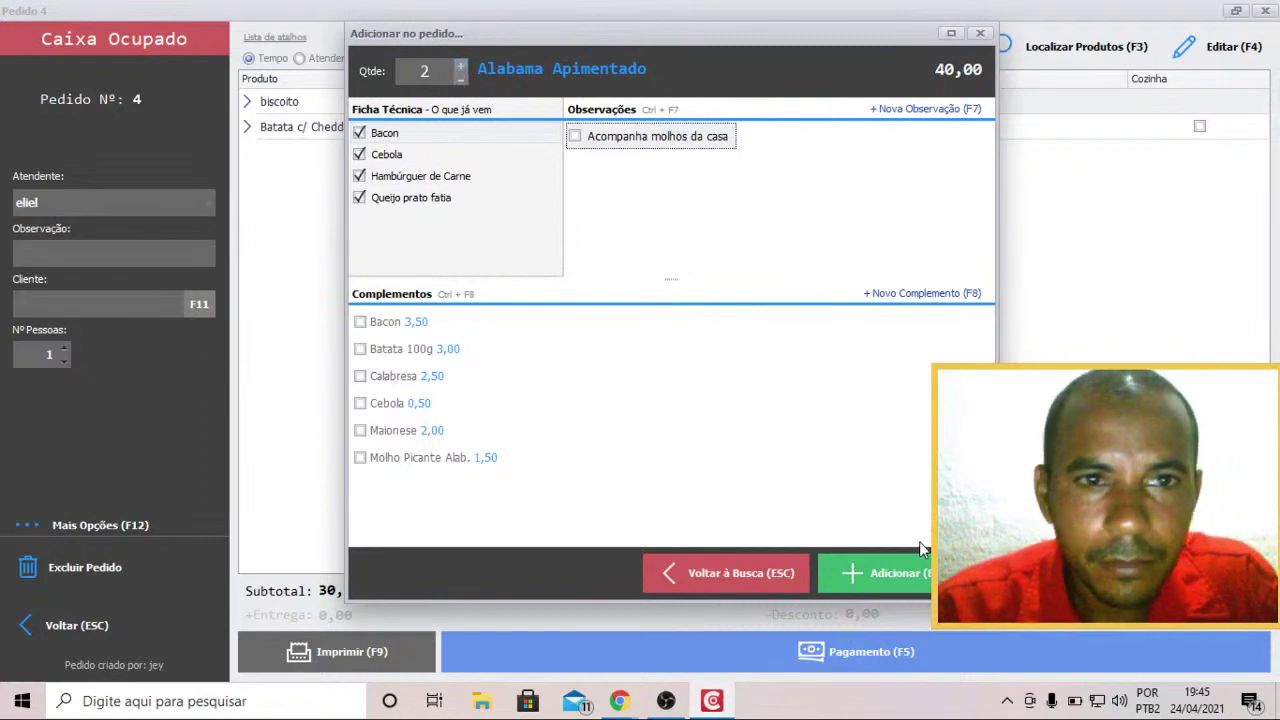
click(905, 572)
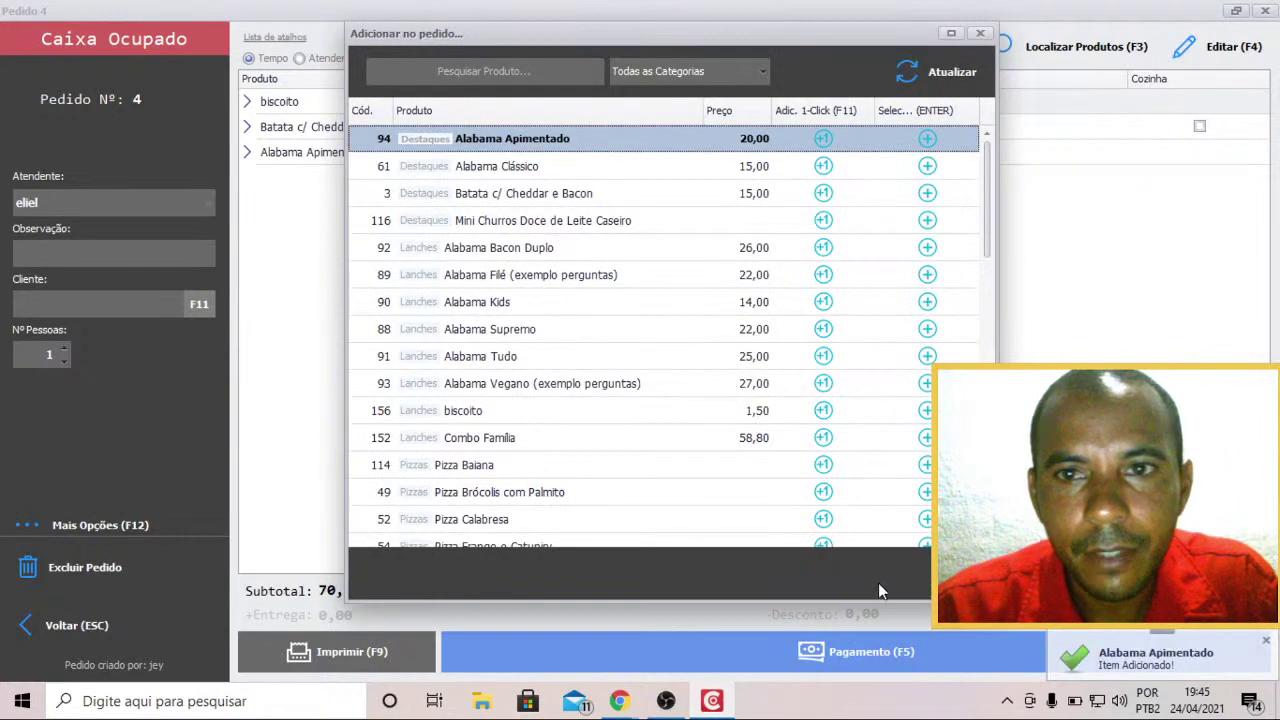
Close the product list and open payment for Pedido 4, showing Total Pagar 70,00.
click(981, 34)
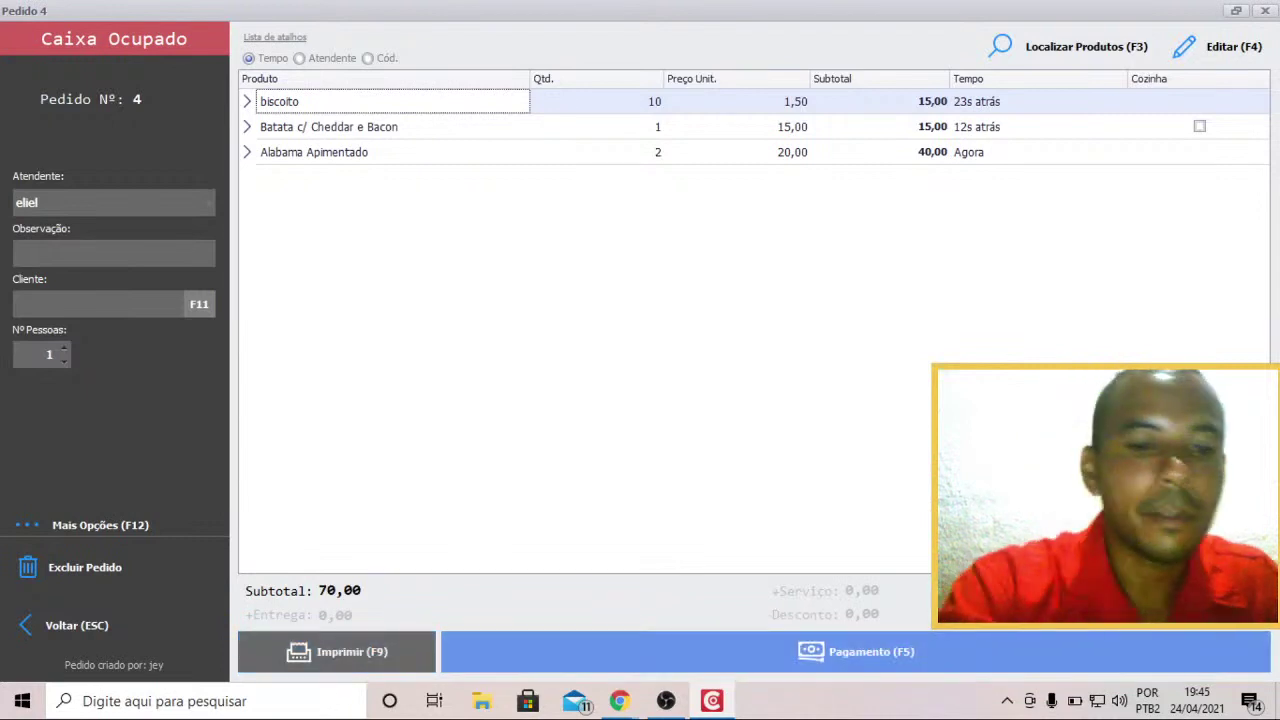
key(F5)
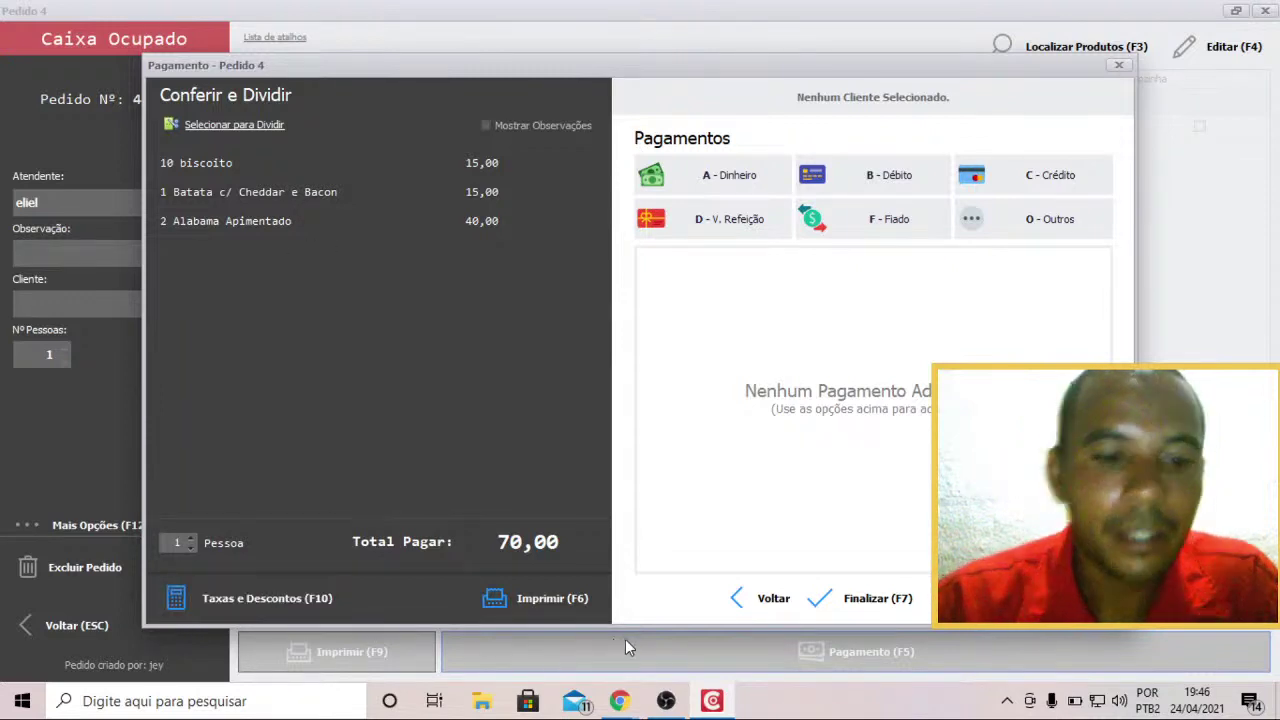
key(F10)
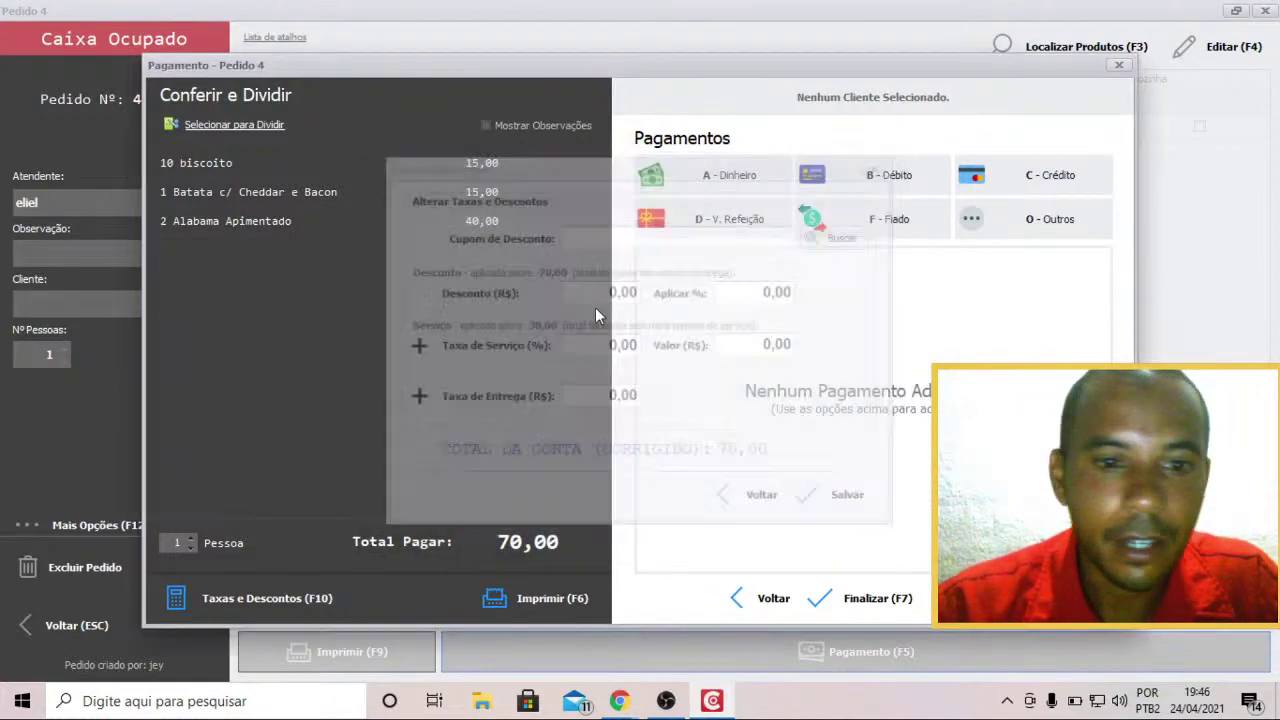
click(881, 164)
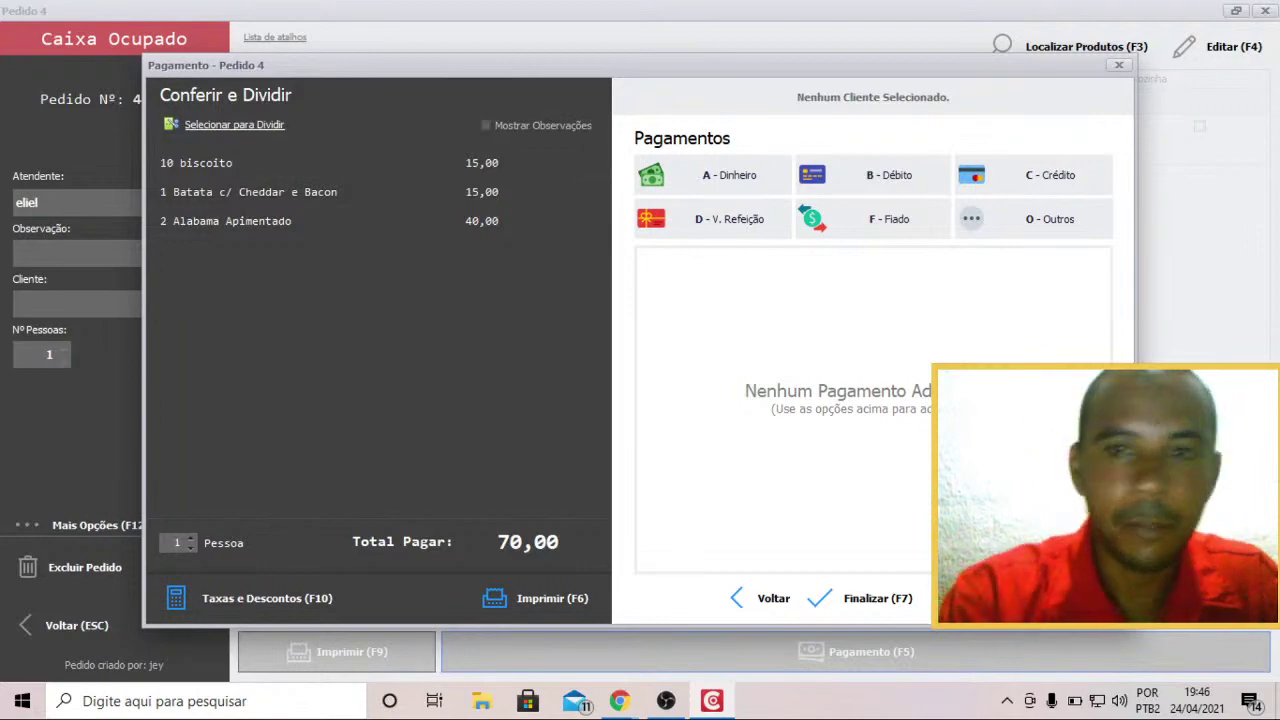
click(876, 188)
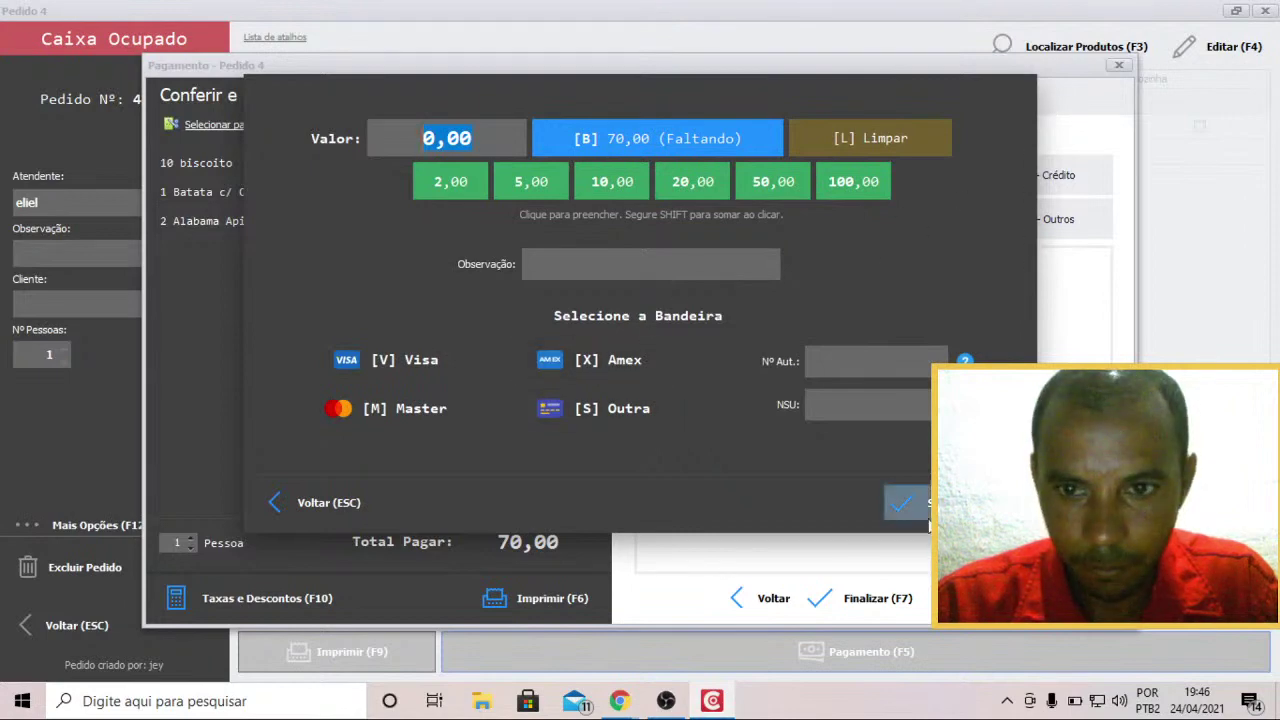
click(335, 504)
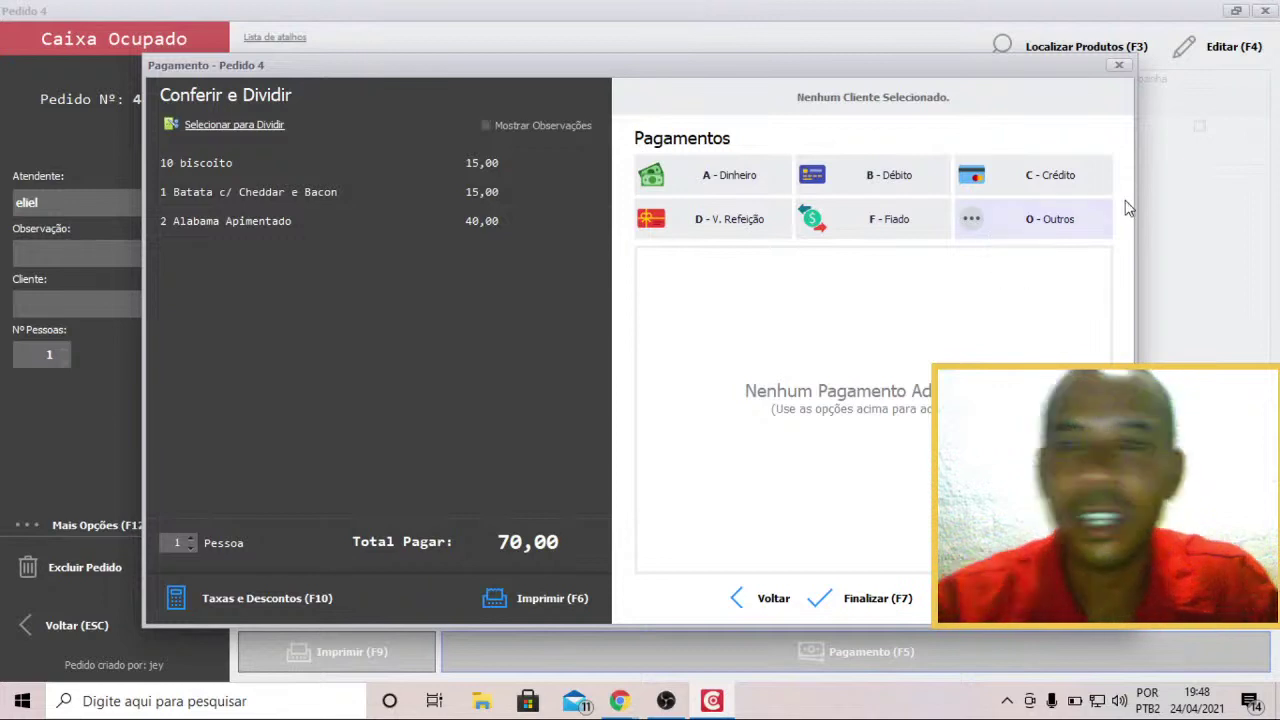
Choose B - Débito to start a debit card payment for Pedido 4.
click(1066, 232)
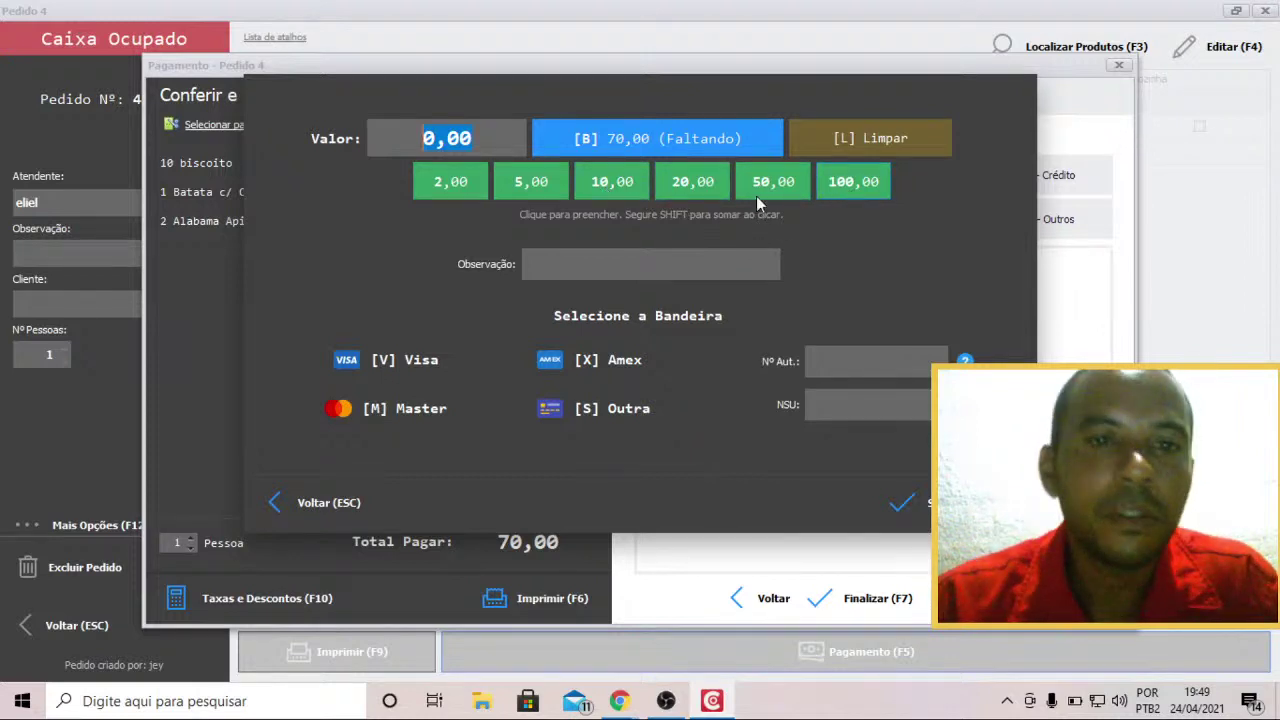
Enter 70 as the debit amount with V for Visa and a short note, then list operators.
text(7)
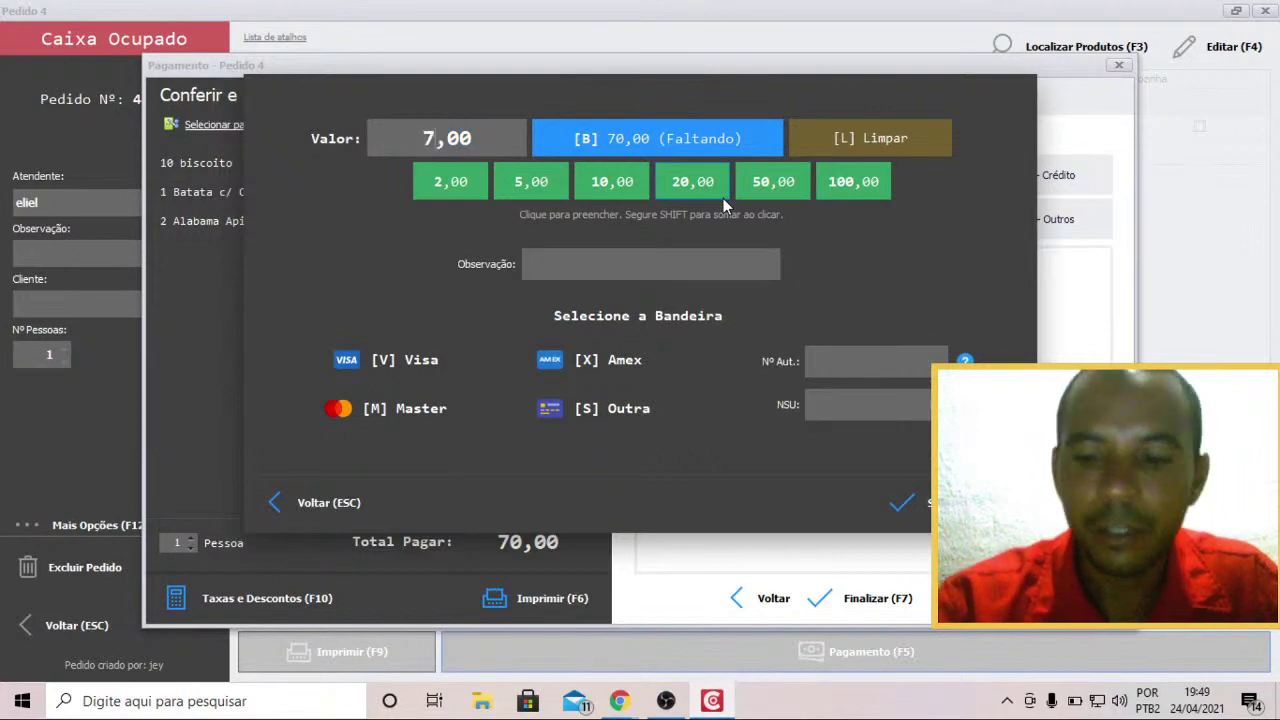
text(0)
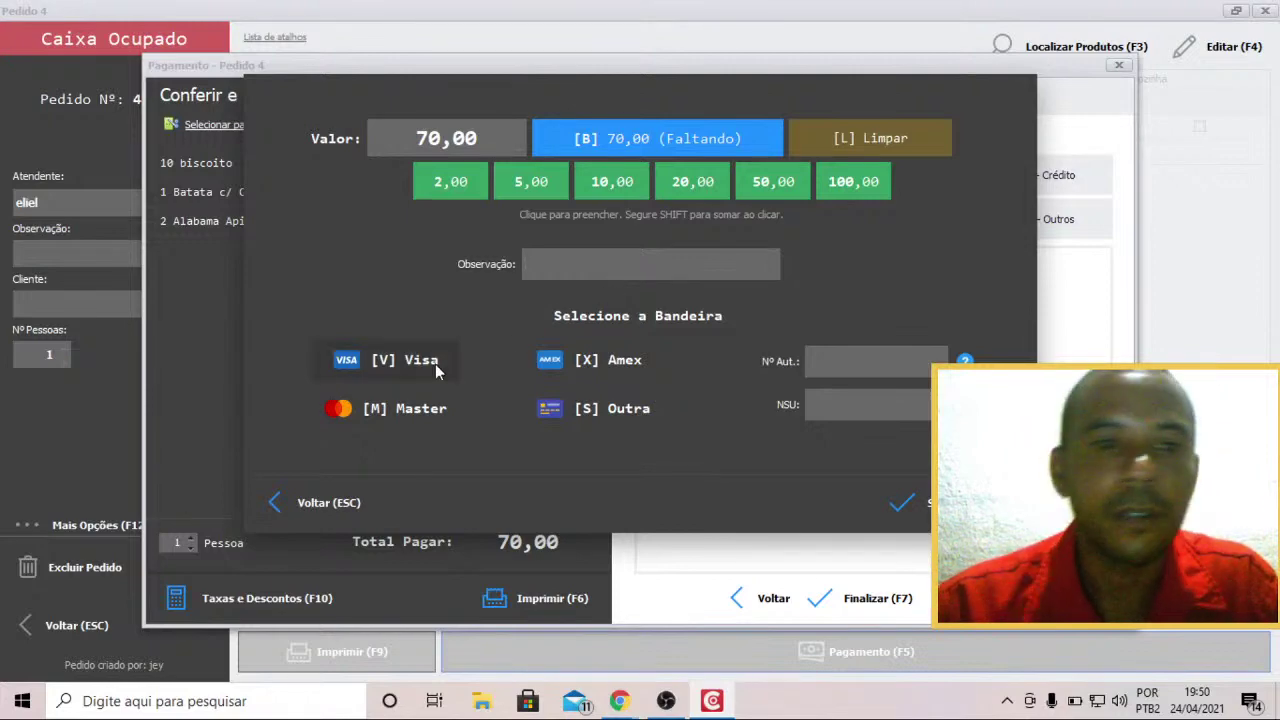
text(v)
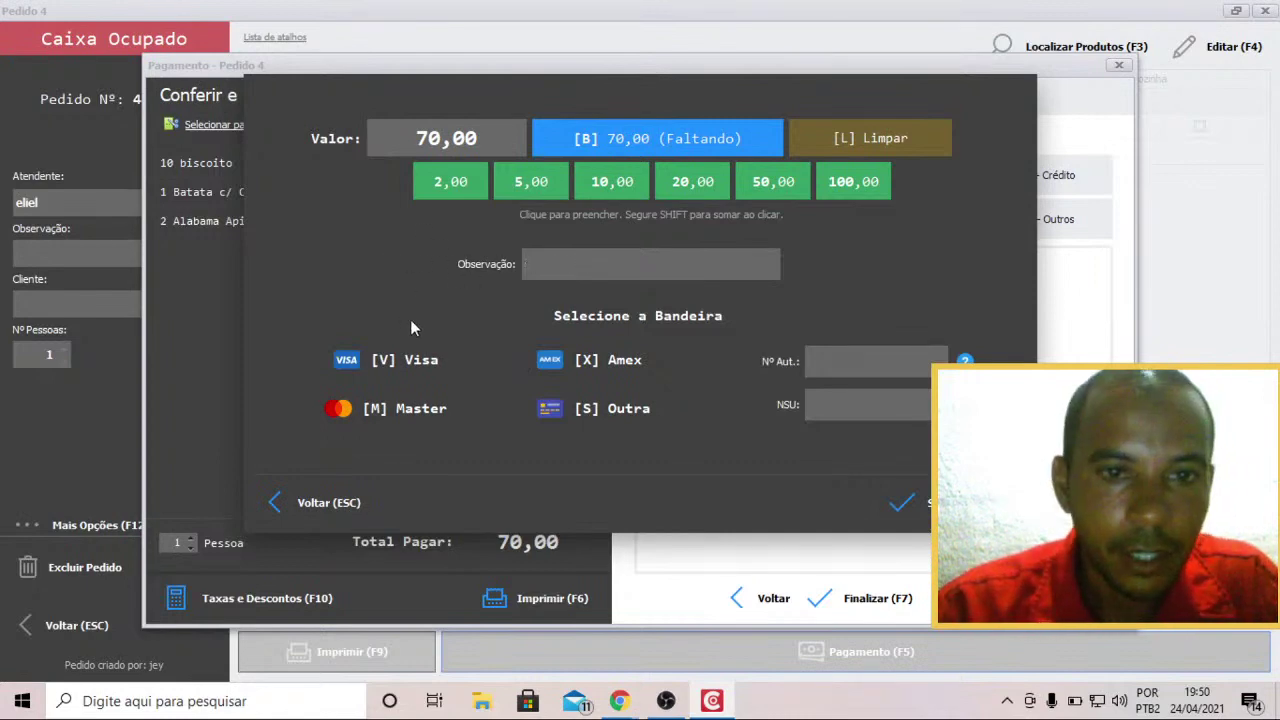
text(hdjsdjsdk)
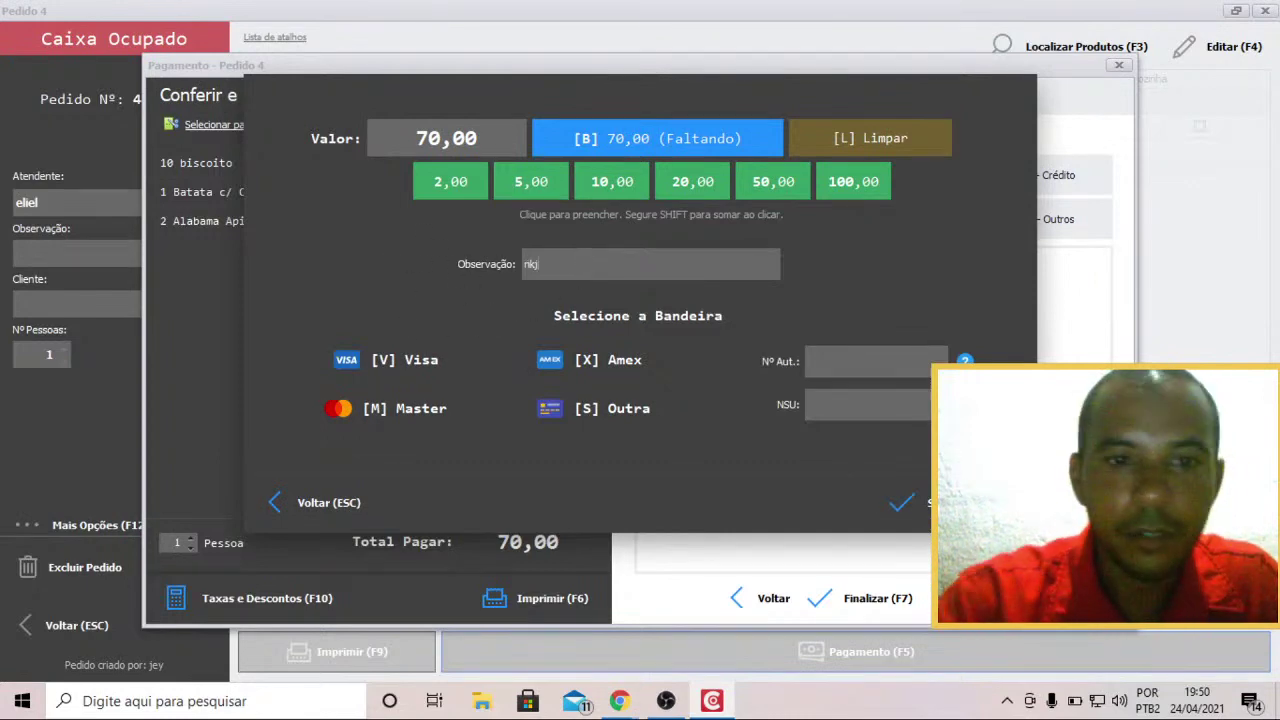
key(Return)
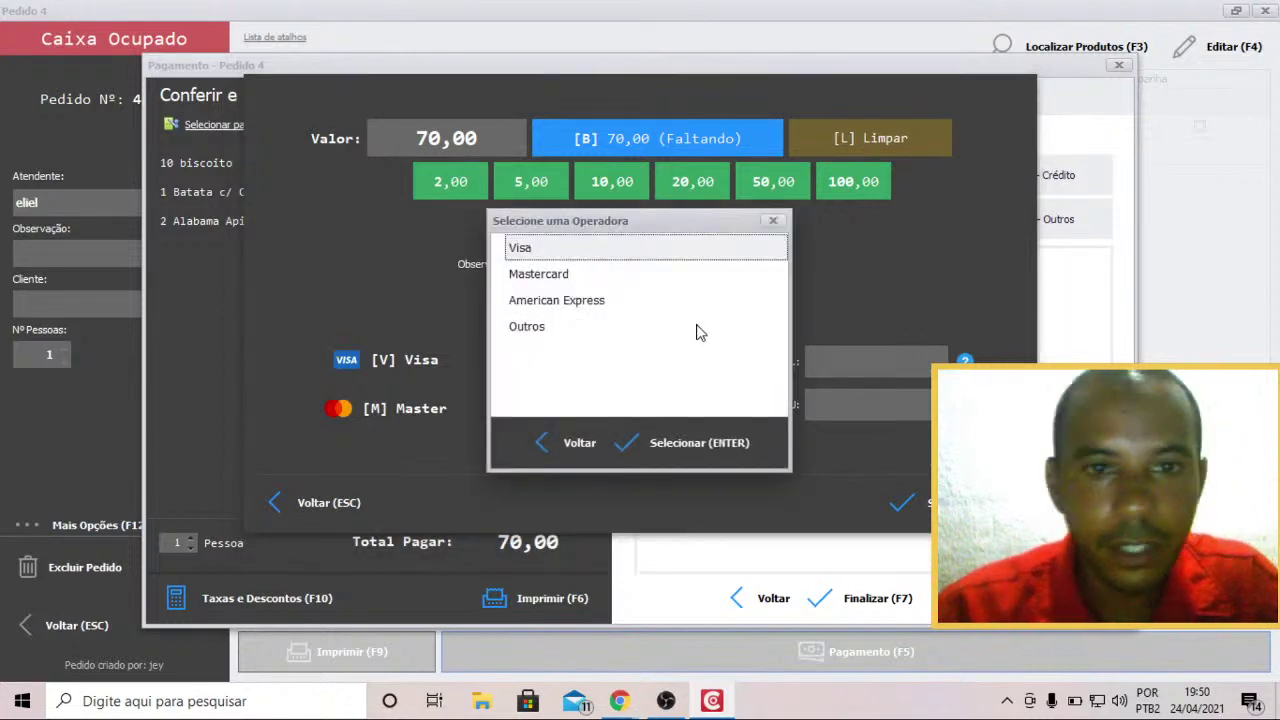
Confirm Visa as the operator, recording the 70,00 Cartão de Débito Visa payment.
click(734, 446)
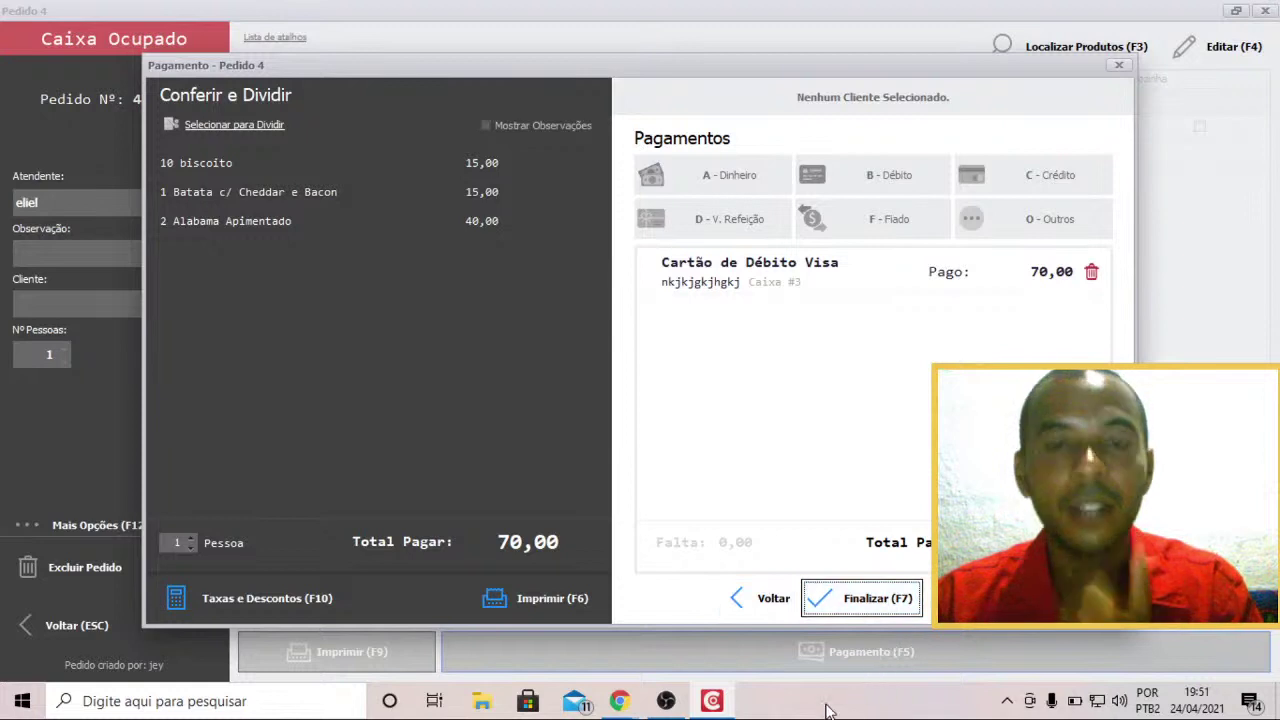
Finalize the fully paid Pedido 4, bringing up the Cozinha principal kitchen ticket preview.
click(866, 600)
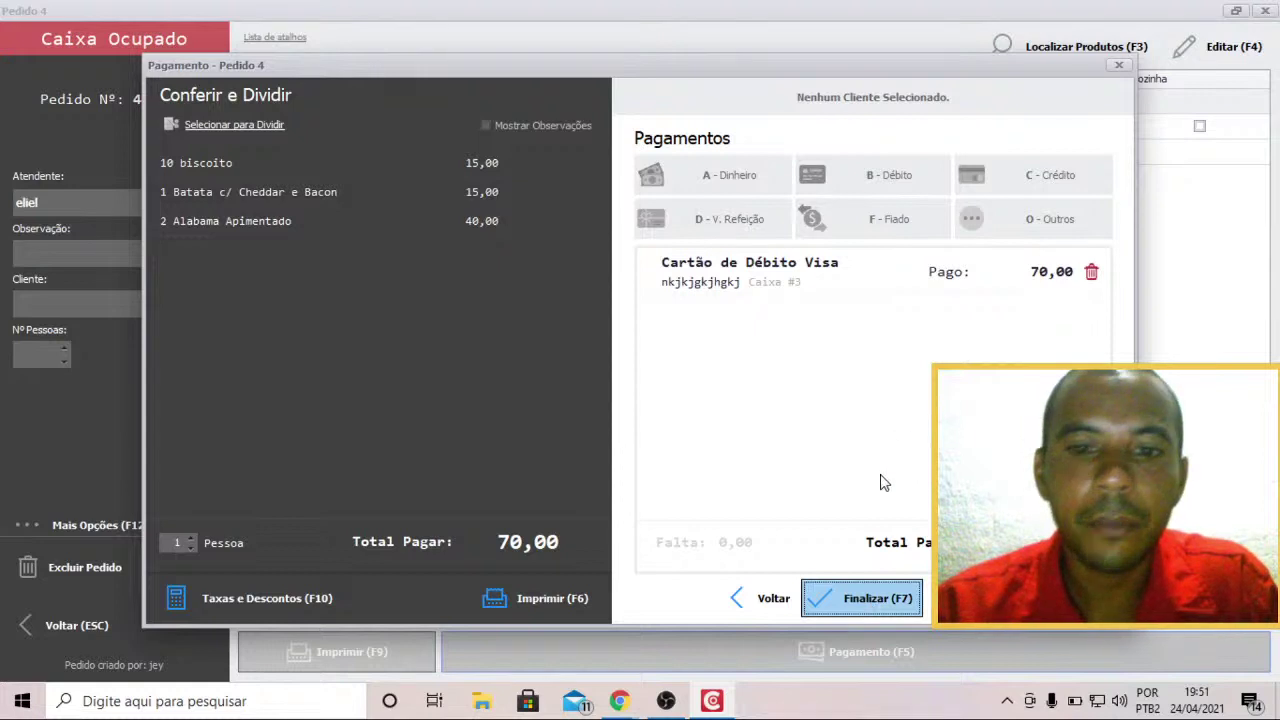
click(857, 600)
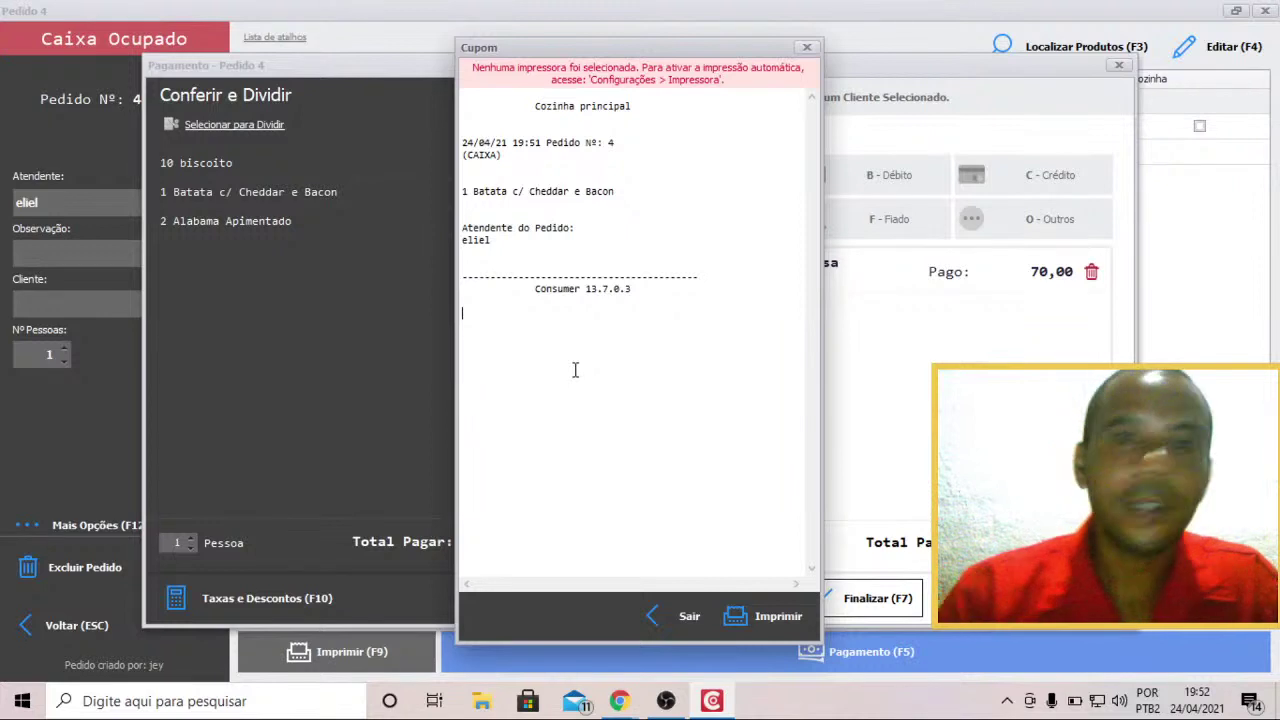
Dismiss the kitchen ticket preview and confirm closing Pedido 4, leaving the till Caixa Livre.
click(689, 616)
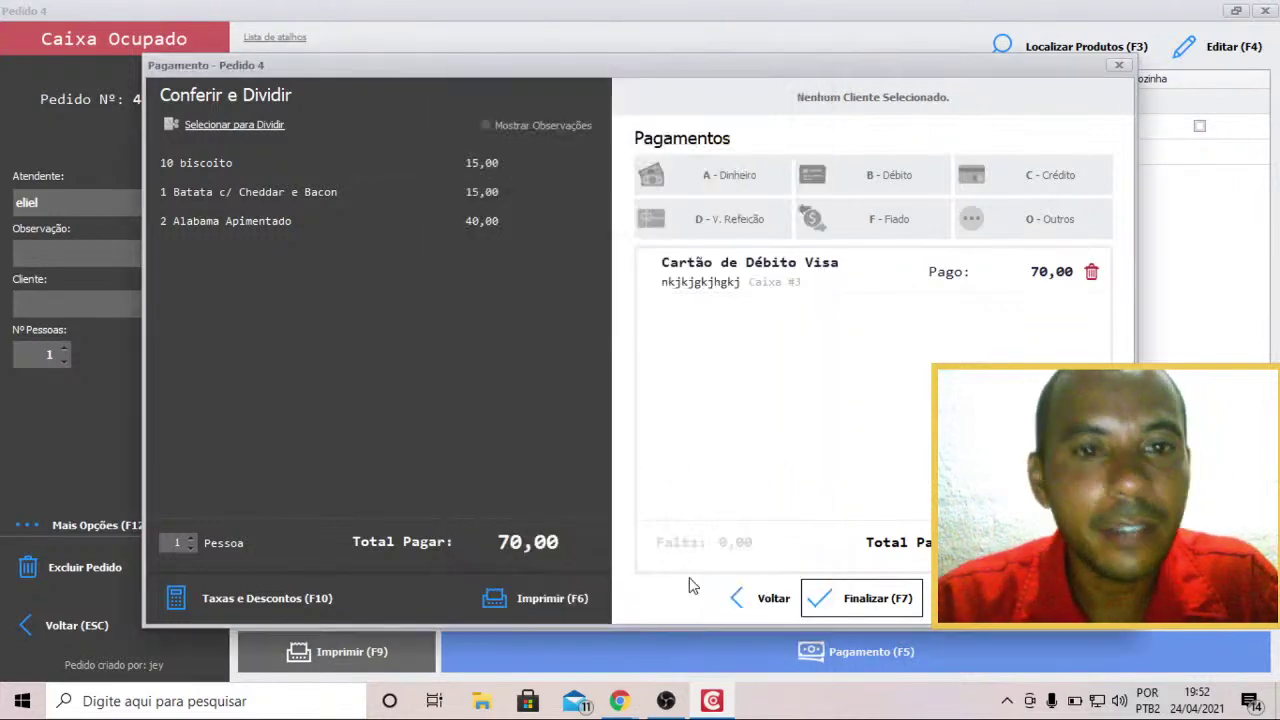
key(F7)
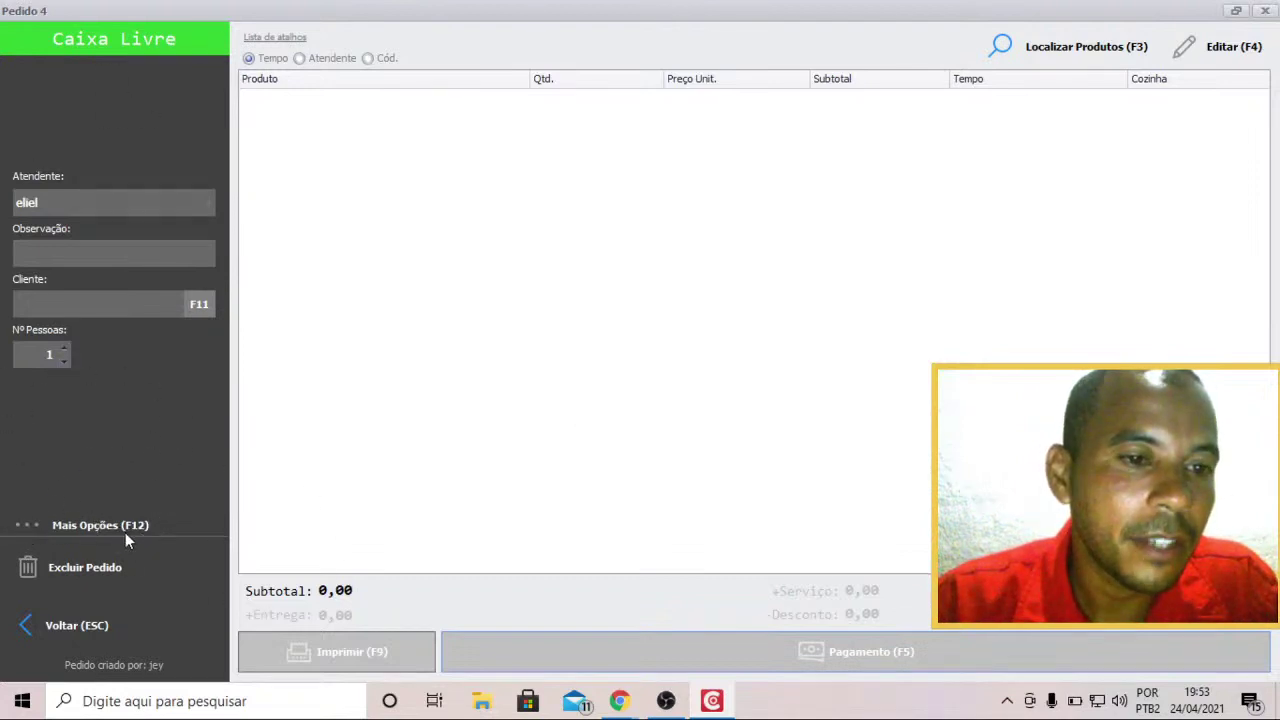
click(857, 645)
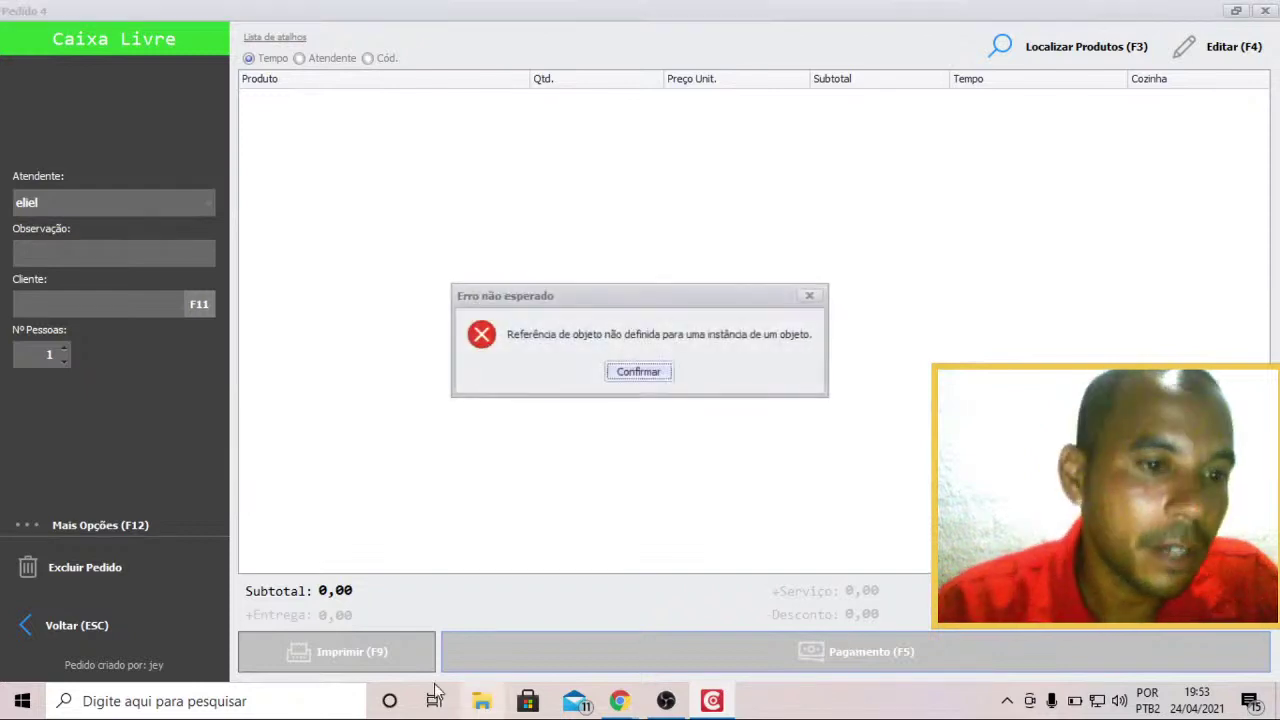
click(810, 300)
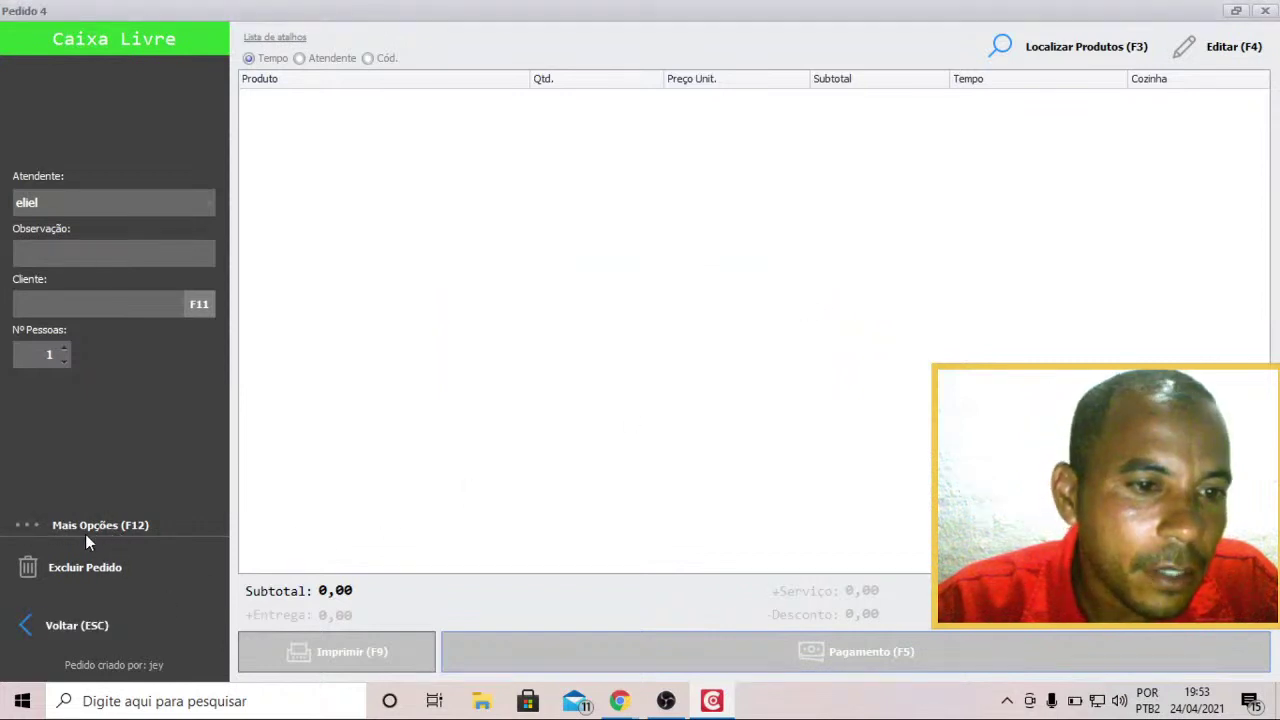
click(101, 308)
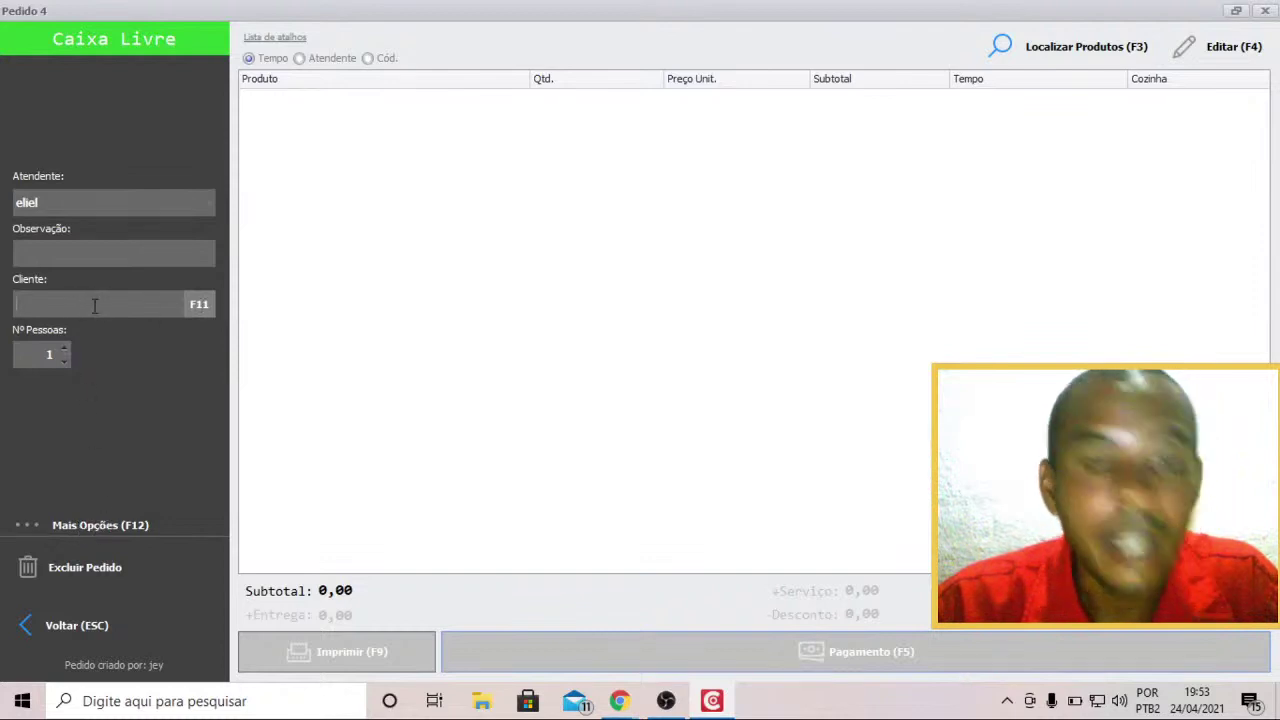
key(F11)
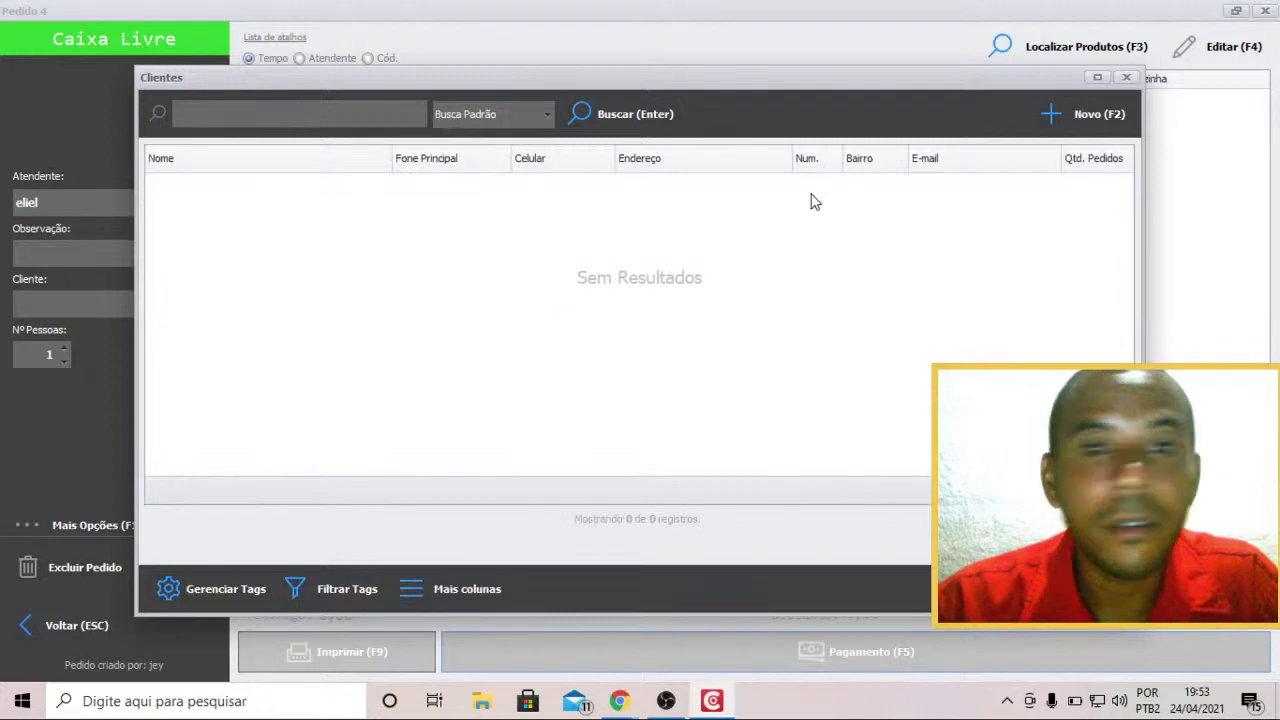
click(1126, 78)
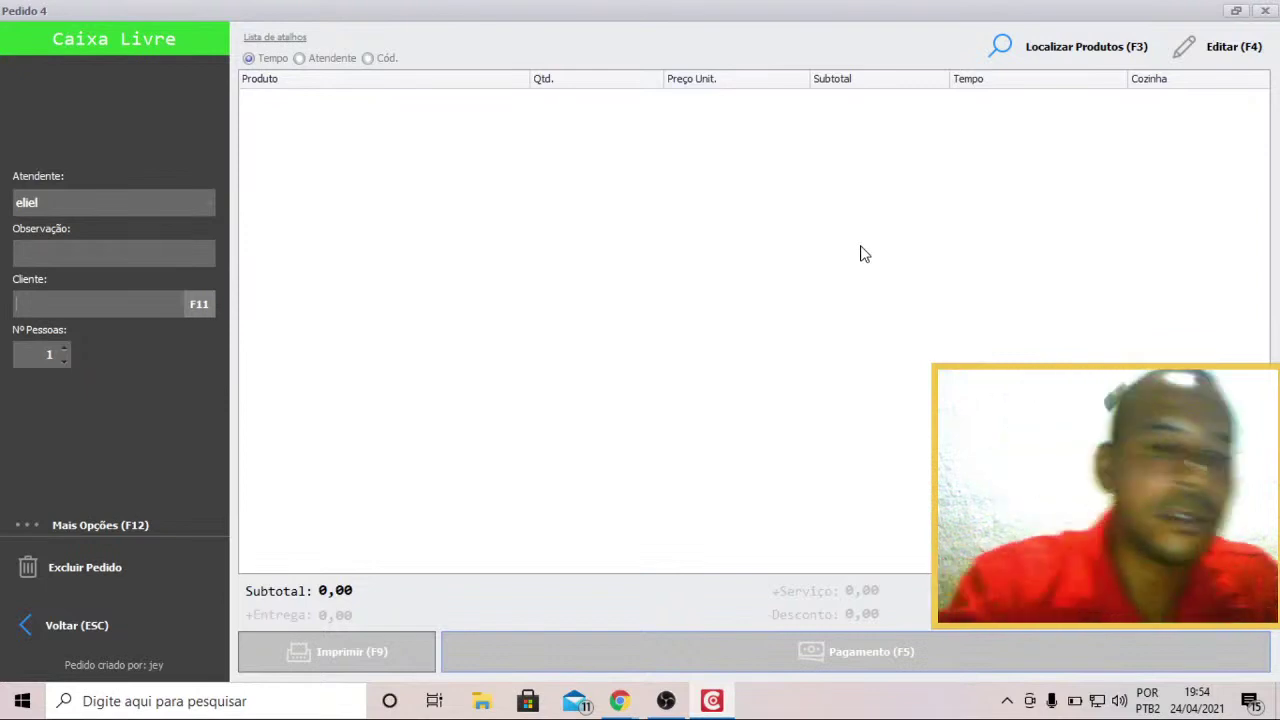
Acknowledge the empty-order warning, then begin Pedido 5 and close its product list without items.
key(F5)
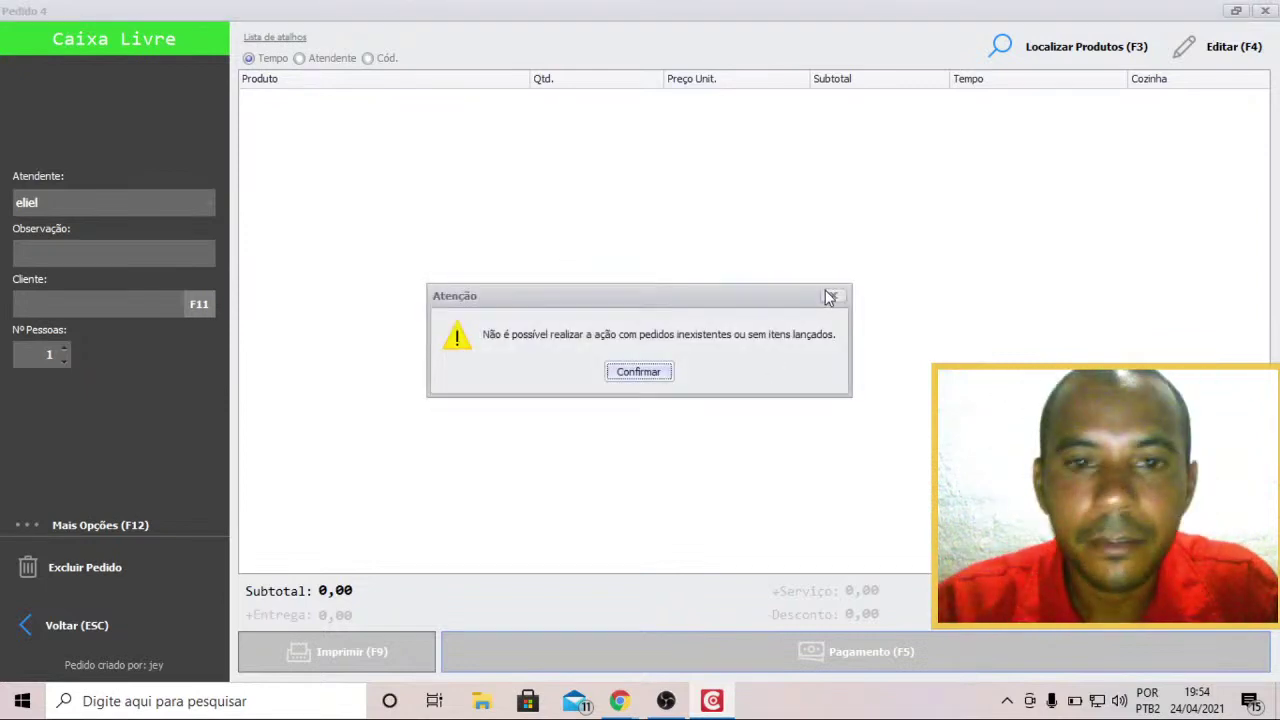
click(658, 374)
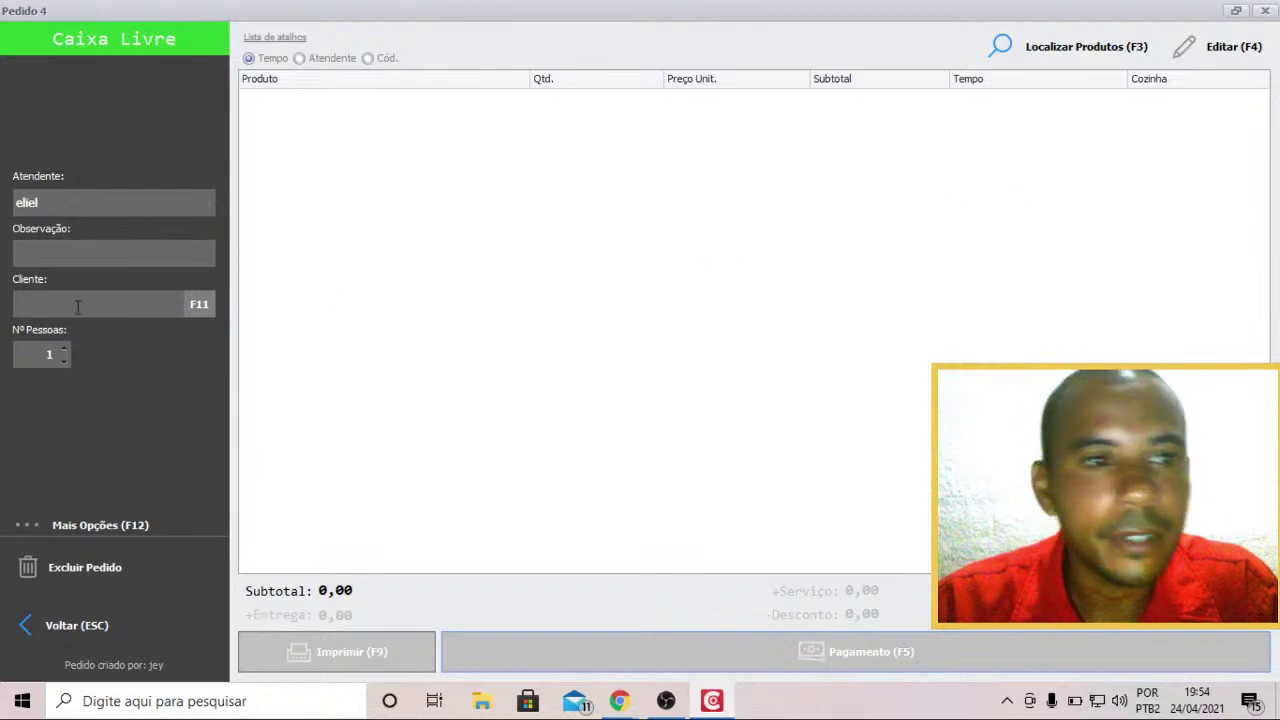
key(F3)
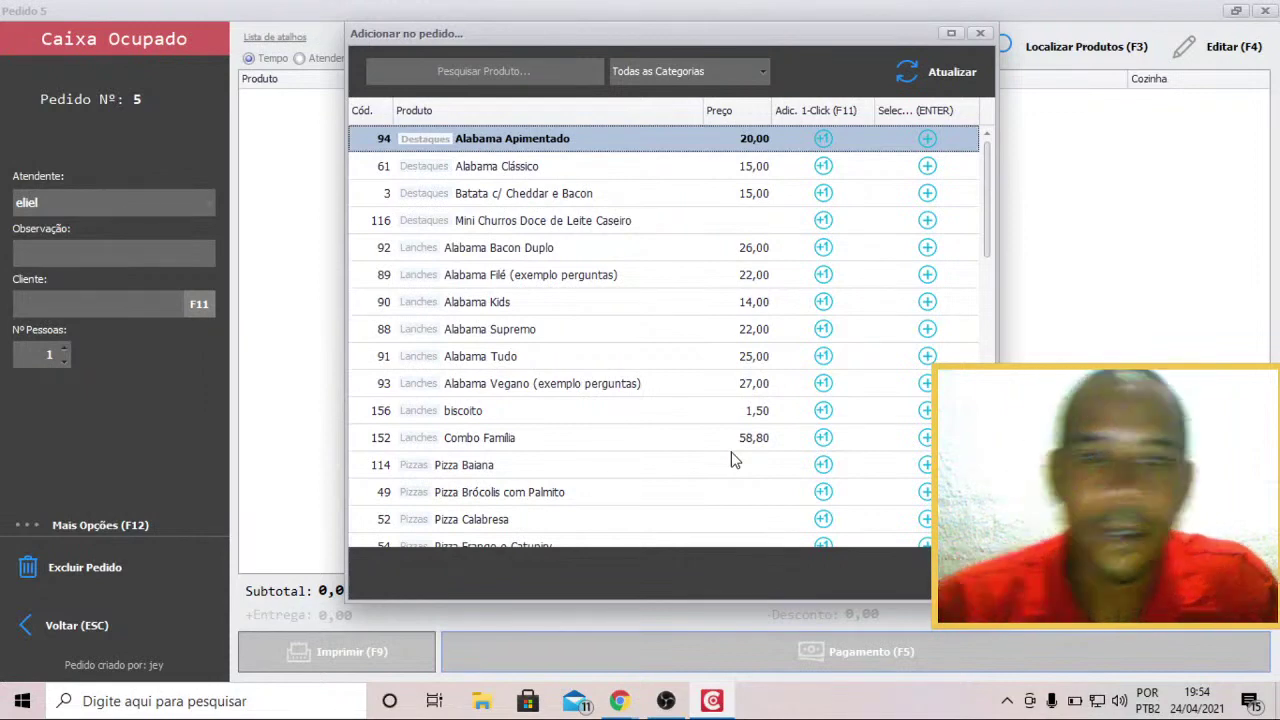
click(981, 34)
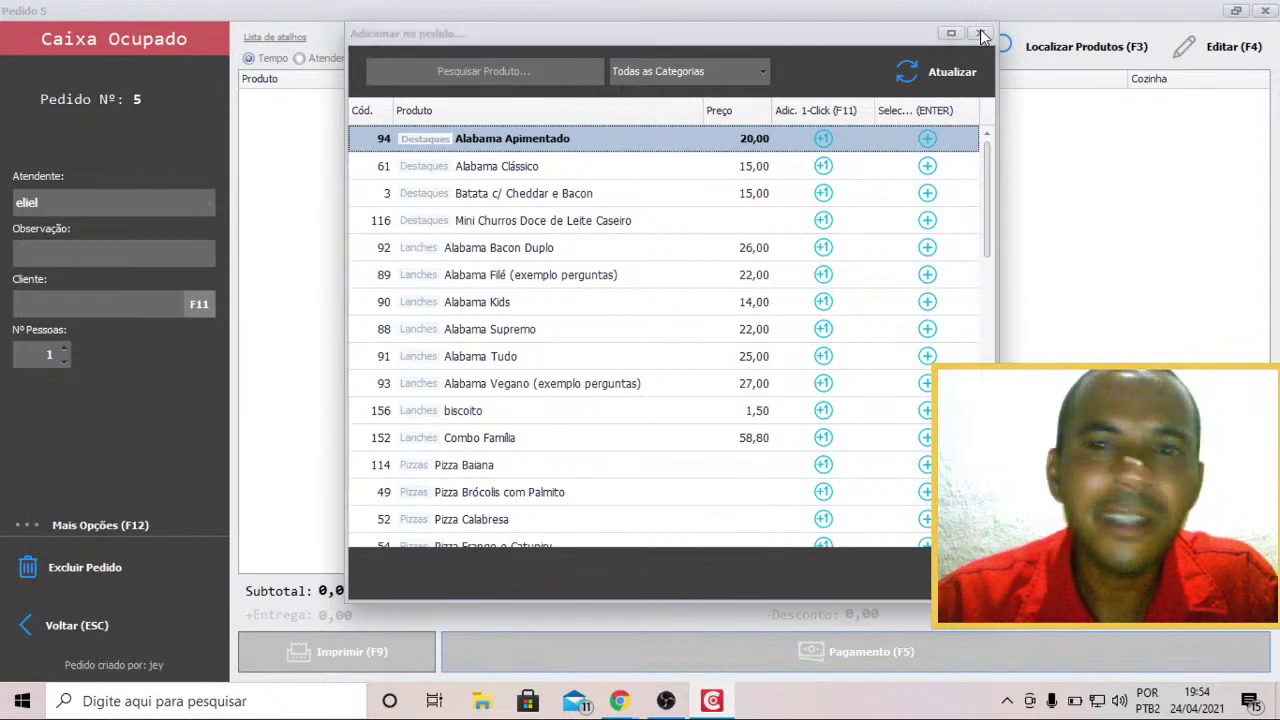